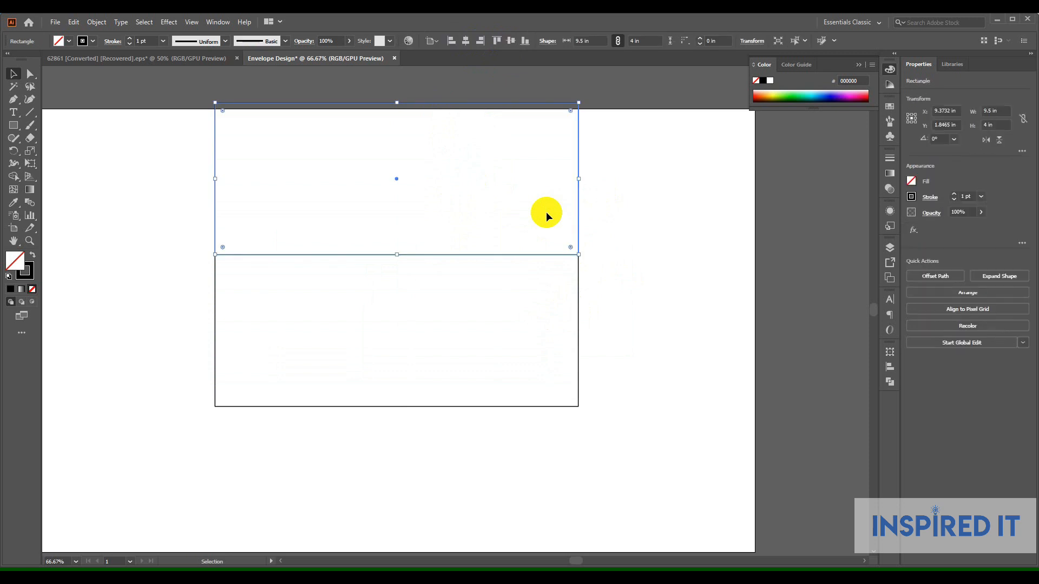
# Set the upper rectangle's height to 1.5 in, resizing it from its bottom edge.
pyautogui.click(889, 352)
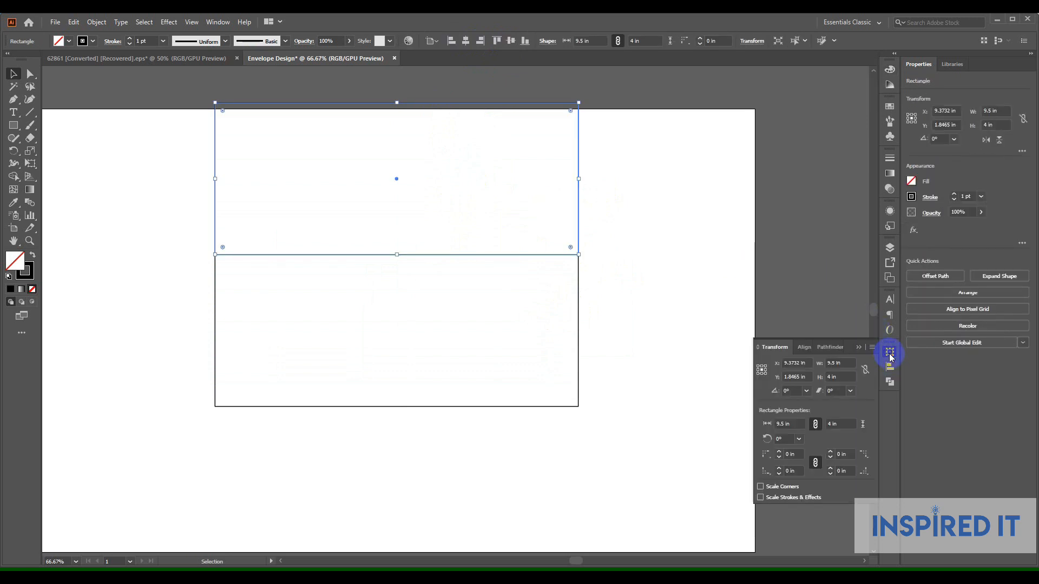
pyautogui.click(761, 374)
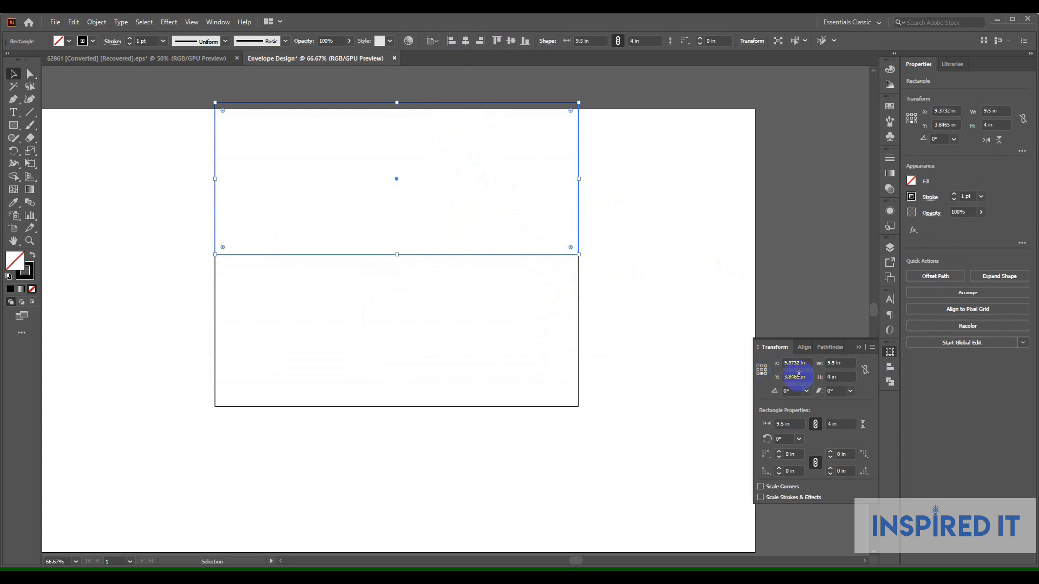
pyautogui.click(838, 378)
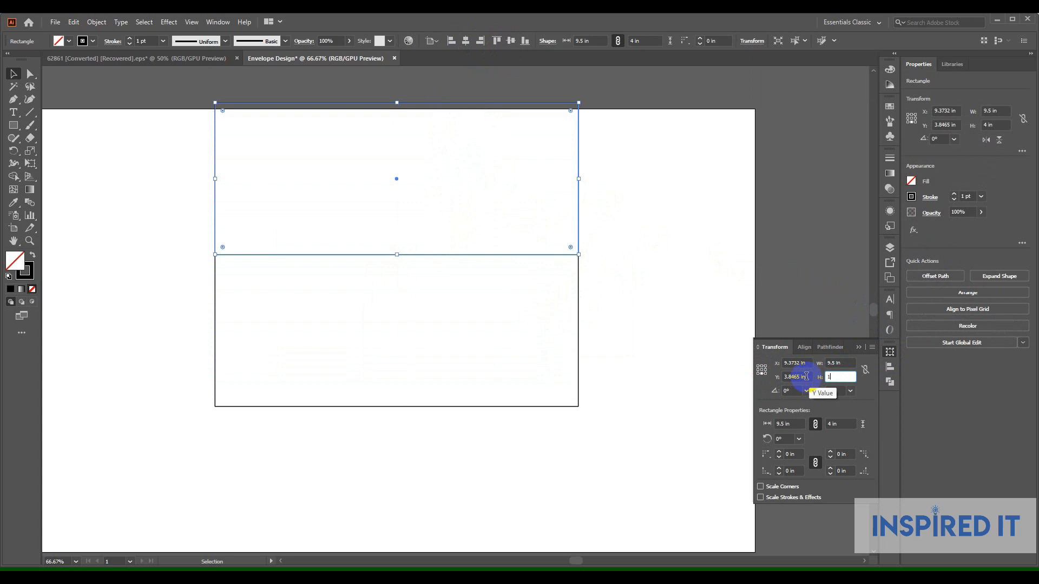
pyautogui.press('Return')
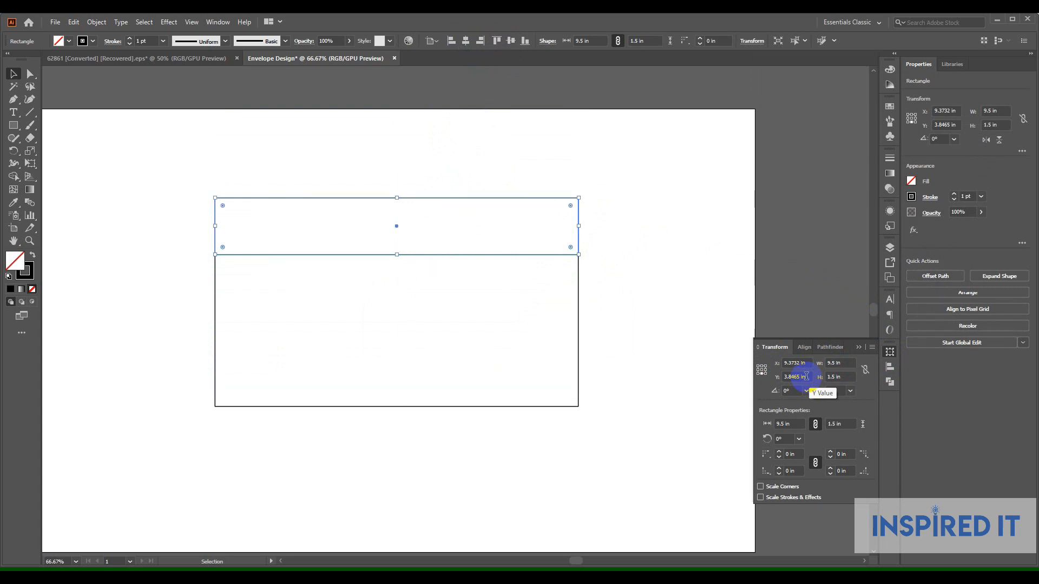
pyautogui.click(654, 250)
# Duplicate the middle rectangle directly below itself and set the copy's height to 3.5 in, keeping its top edge fixed.
pyautogui.moveTo(655, 249); pyautogui.dragTo(659, 171)
pyautogui.moveTo(583, 236); pyautogui.dragTo(584, 387)
pyautogui.click(595, 375)
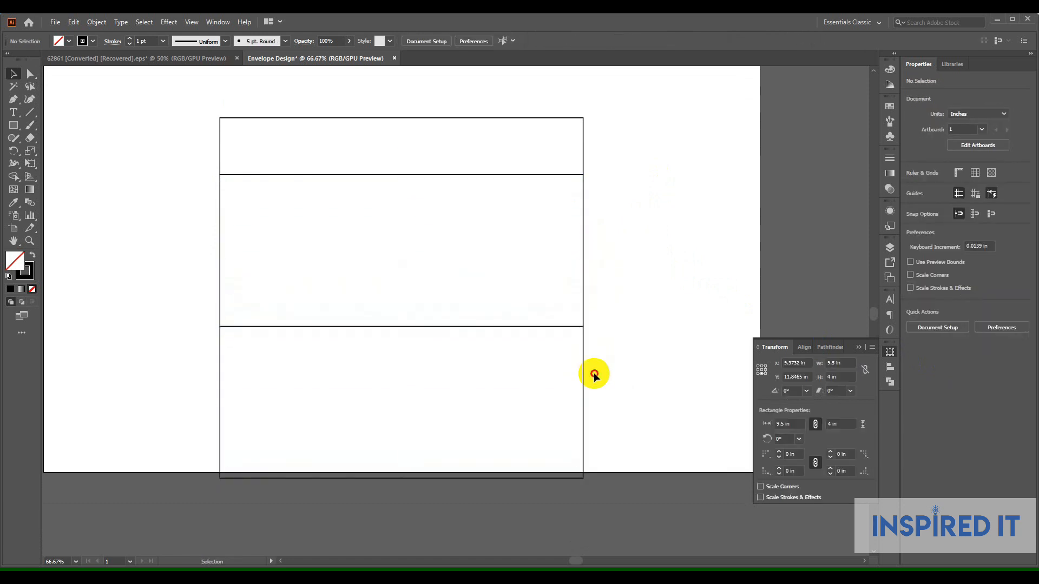
pyautogui.click(562, 387)
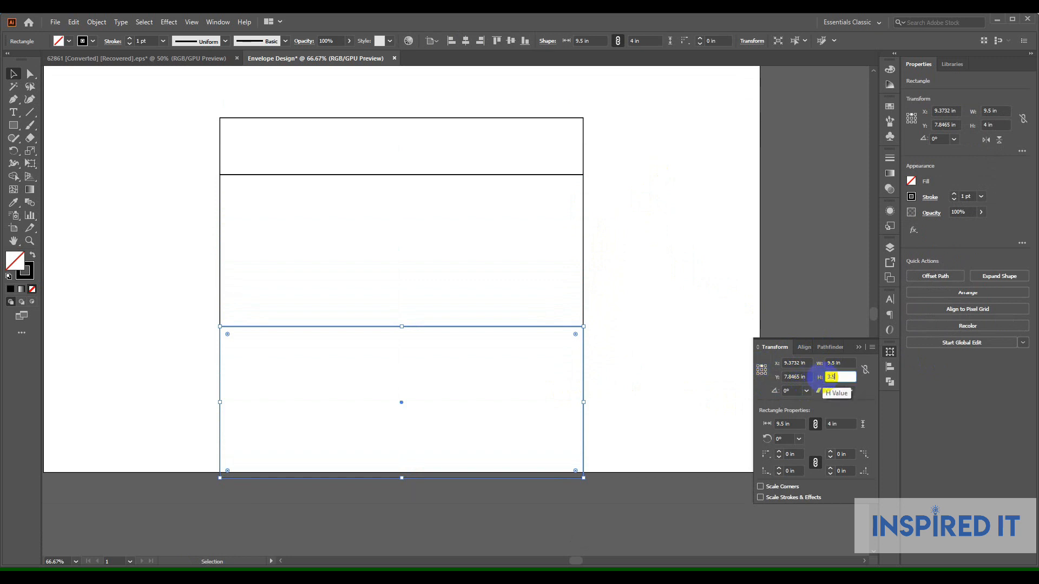
pyautogui.press('Return')
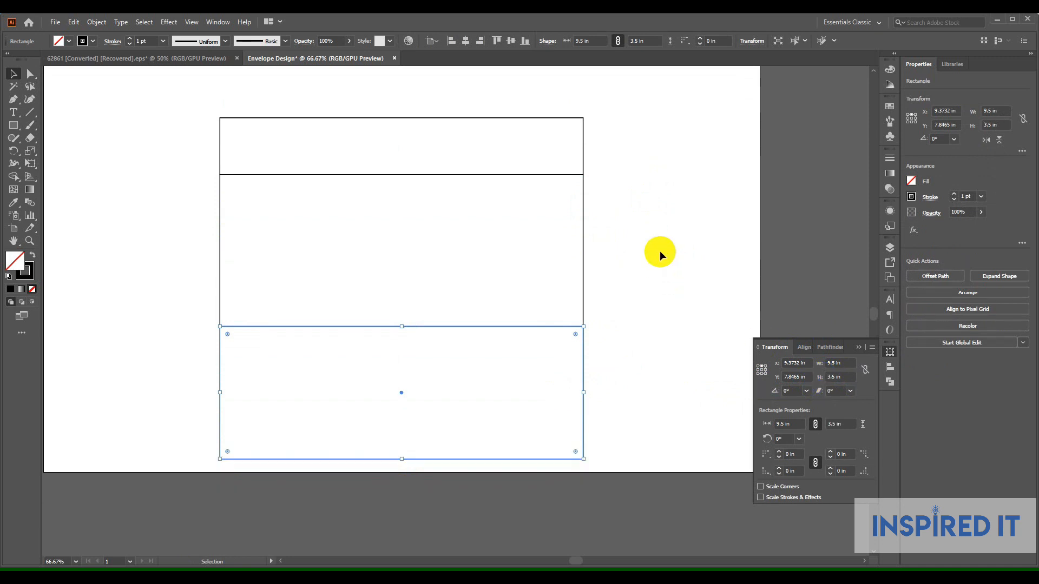
pyautogui.click(657, 251)
# Duplicate the middle rectangle against its left side and set the copy's width to 0.5 in, keeping its right edge fixed.
pyautogui.hscroll(-5, 448, 254)
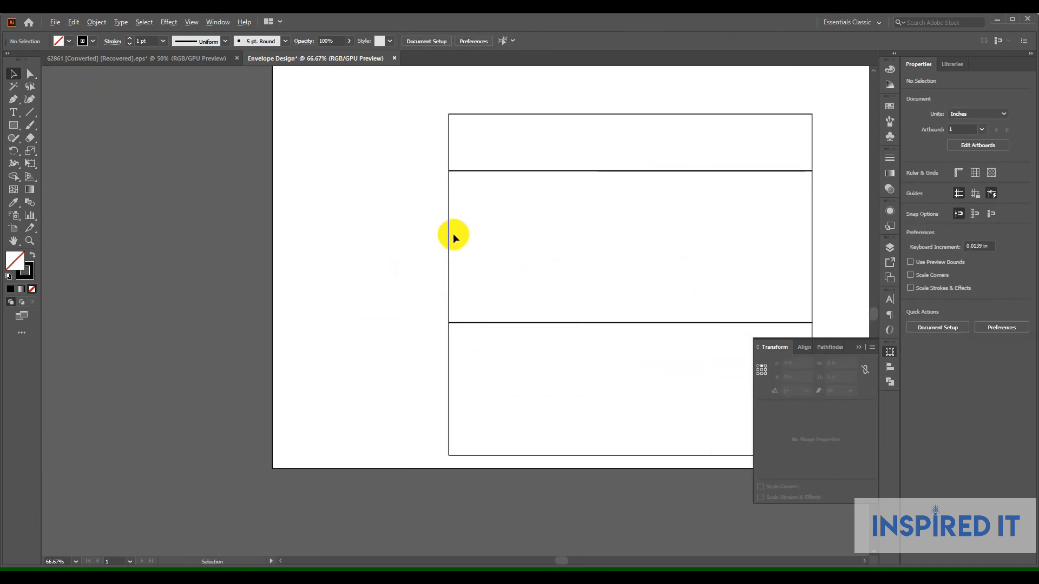
pyautogui.moveTo(447, 236); pyautogui.dragTo(85, 226)
pyautogui.click(176, 131)
pyautogui.moveTo(176, 131); pyautogui.dragTo(236, 211)
pyautogui.click(762, 370)
pyautogui.click(765, 371)
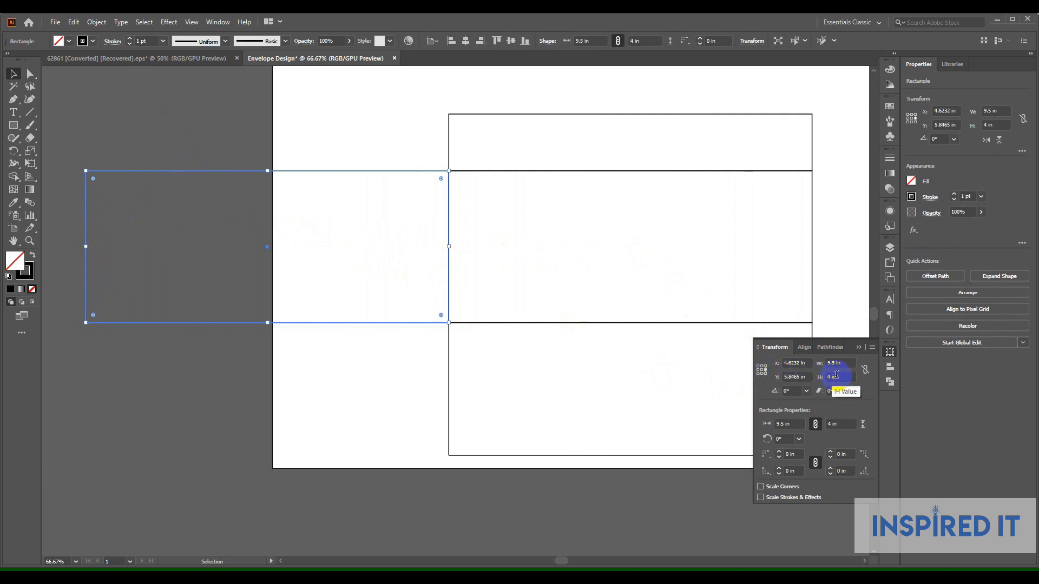
pyautogui.click(843, 365)
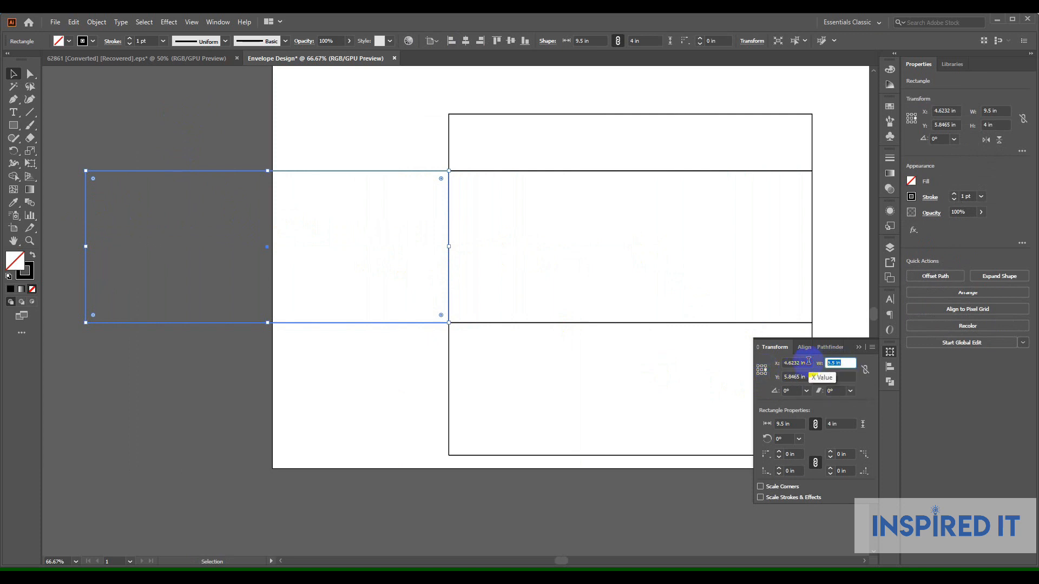
pyautogui.write('.5')
pyautogui.click(808, 361)
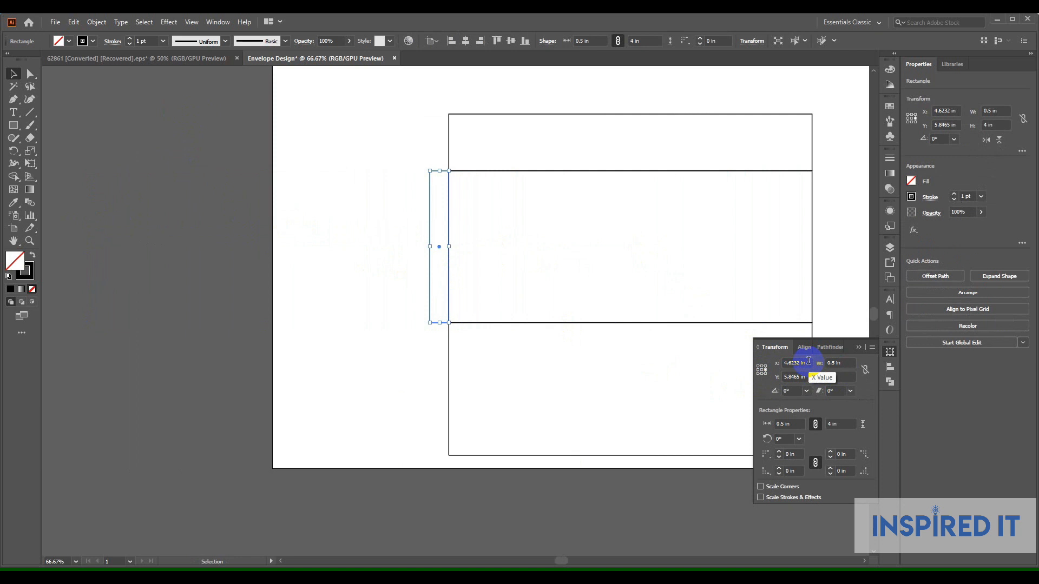
pyautogui.click(326, 285)
# Copy the narrow left side flap to the right edge of the middle rectangle.
pyautogui.moveTo(343, 258); pyautogui.dragTo(138, 264)
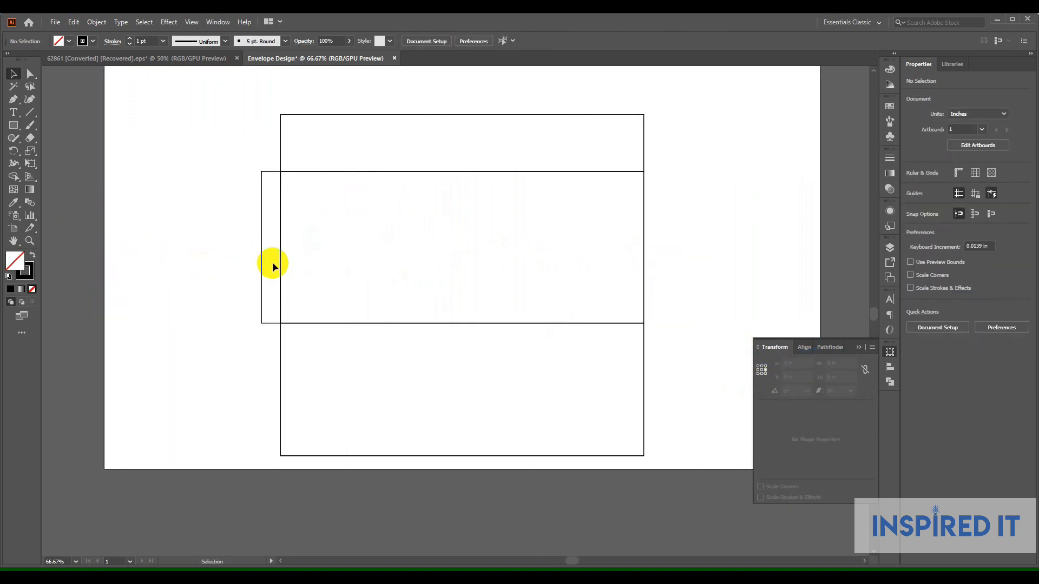
pyautogui.moveTo(264, 260); pyautogui.dragTo(642, 268)
pyautogui.click(711, 261)
pyautogui.hotkey('ctrl', '-')
pyautogui.moveTo(711, 257); pyautogui.dragTo(645, 263)
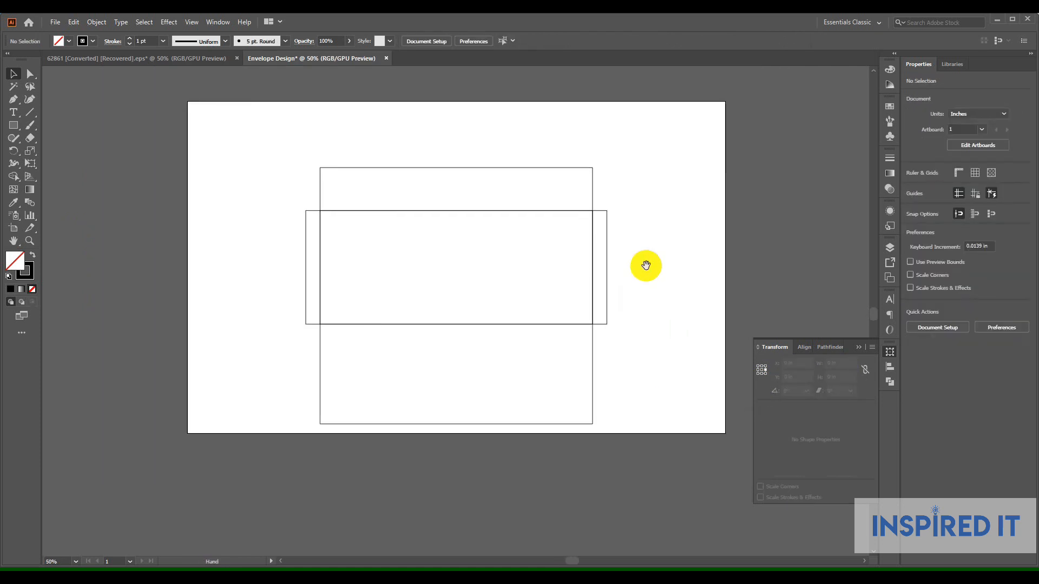
pyautogui.moveTo(273, 156); pyautogui.dragTo(617, 428)
pyautogui.click(651, 327)
# Taper the top flap by moving each of its two upper corner points about 0.42 in inward.
pyautogui.scroll(2, 362, 150)
pyautogui.moveTo(430, 146); pyautogui.dragTo(274, 104)
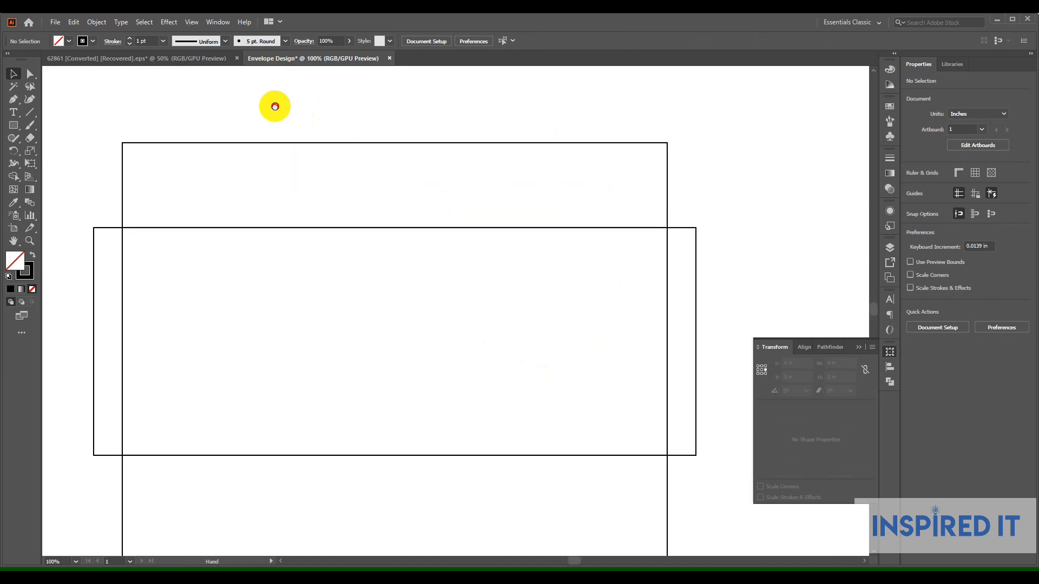
pyautogui.scroll(-1, 167, 113)
pyautogui.click(29, 73)
pyautogui.moveTo(118, 116); pyautogui.dragTo(153, 157)
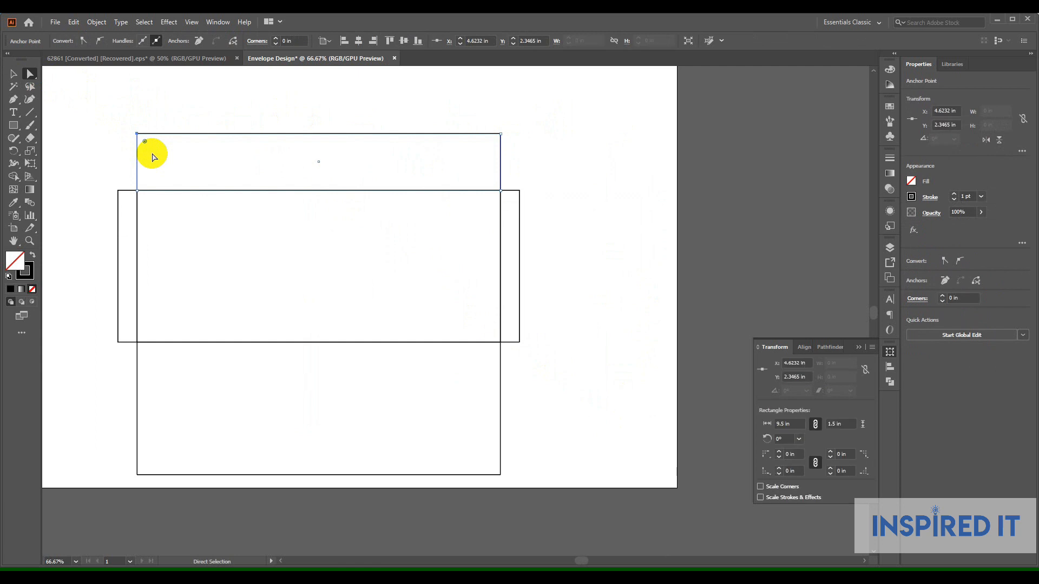
pyautogui.hotkey('shift', 'Right')
pyautogui.hotkey('shift', 'Right')
pyautogui.hotkey('shift', 'Right')
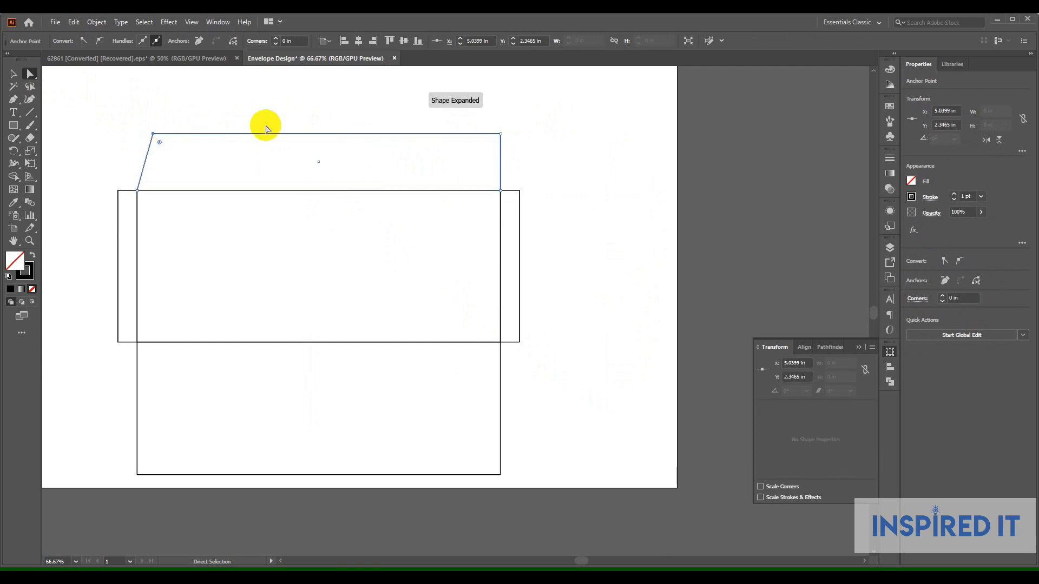
pyautogui.click(505, 126)
pyautogui.moveTo(487, 123); pyautogui.dragTo(510, 143)
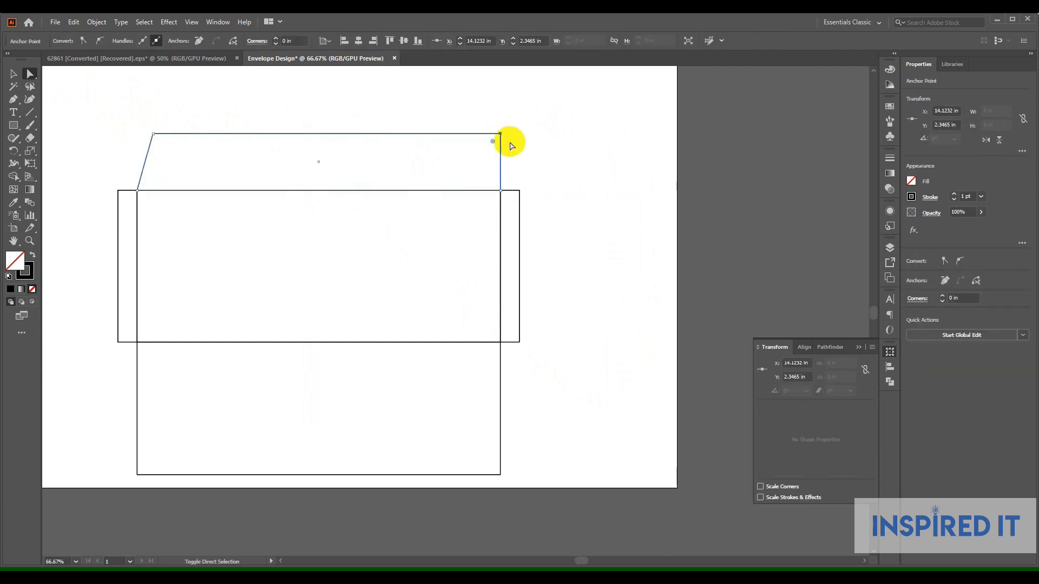
pyautogui.click(590, 157)
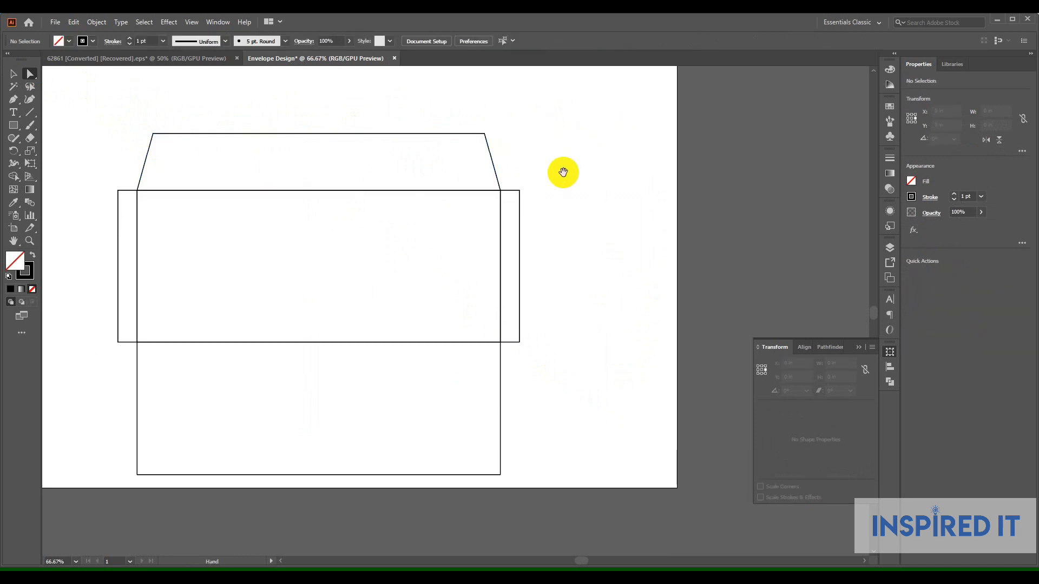
# Taper the bottom flap by moving each of its two lower corner points inward to line up with the top flap's corners.
pyautogui.moveTo(561, 172); pyautogui.dragTo(611, 136)
pyautogui.moveTo(163, 412); pyautogui.dragTo(198, 458)
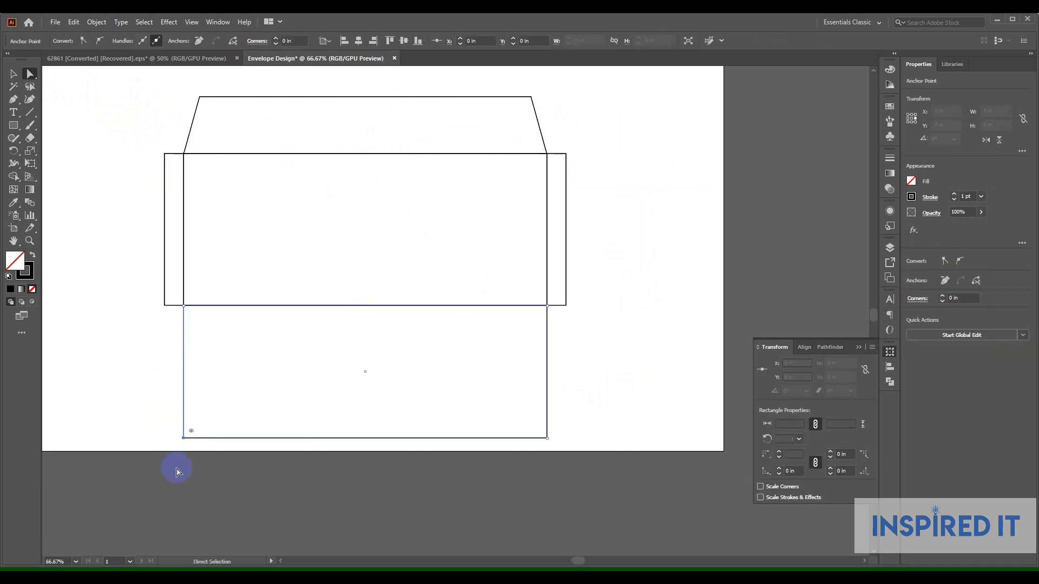
pyautogui.hotkey('shift', 'Right')
pyautogui.hotkey('shift', 'Right')
pyautogui.hotkey('shift', 'Right')
pyautogui.hotkey('shift', 'Right')
pyautogui.moveTo(576, 423); pyautogui.dragTo(511, 452)
pyautogui.hotkey('shift', 'Left')
pyautogui.hotkey('shift', 'Left')
pyautogui.hotkey('shift', 'Left')
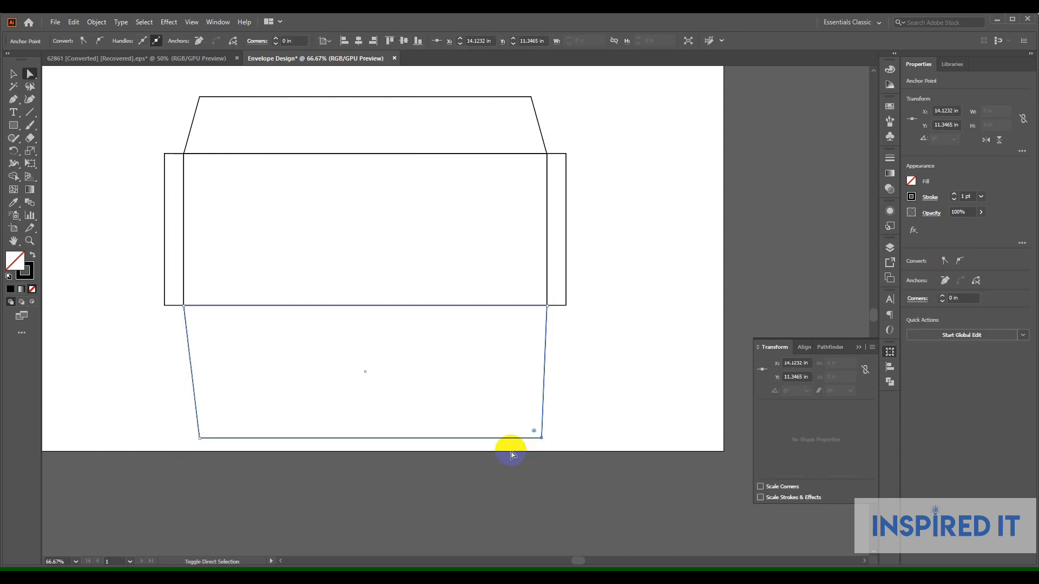
pyautogui.click(635, 317)
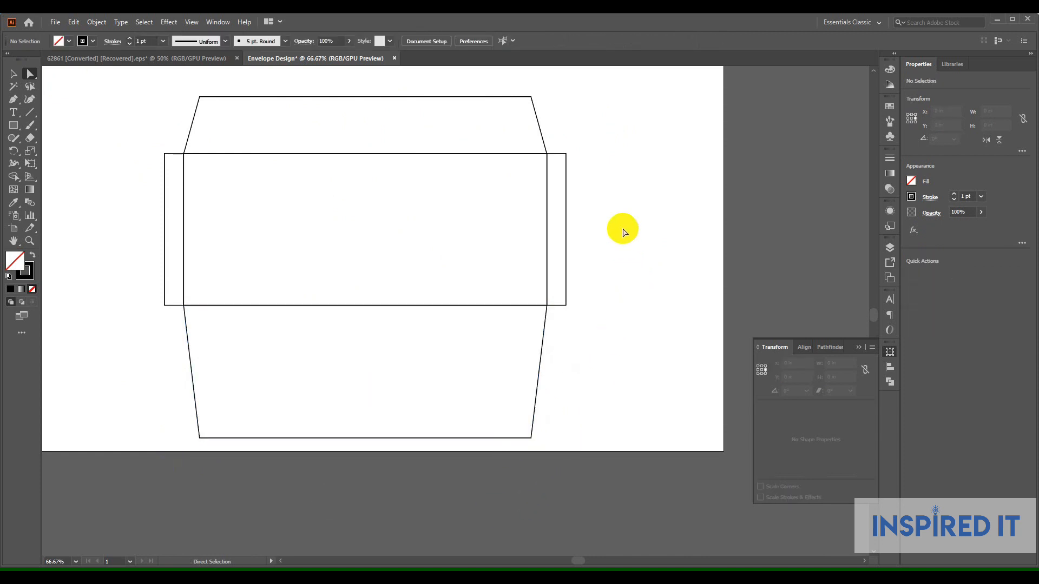
# Bevel the right side flap by moving its outer upper corner down and outer lower corner up by about 0.28 in.
pyautogui.scroll(2, 575, 155)
pyautogui.click(549, 149)
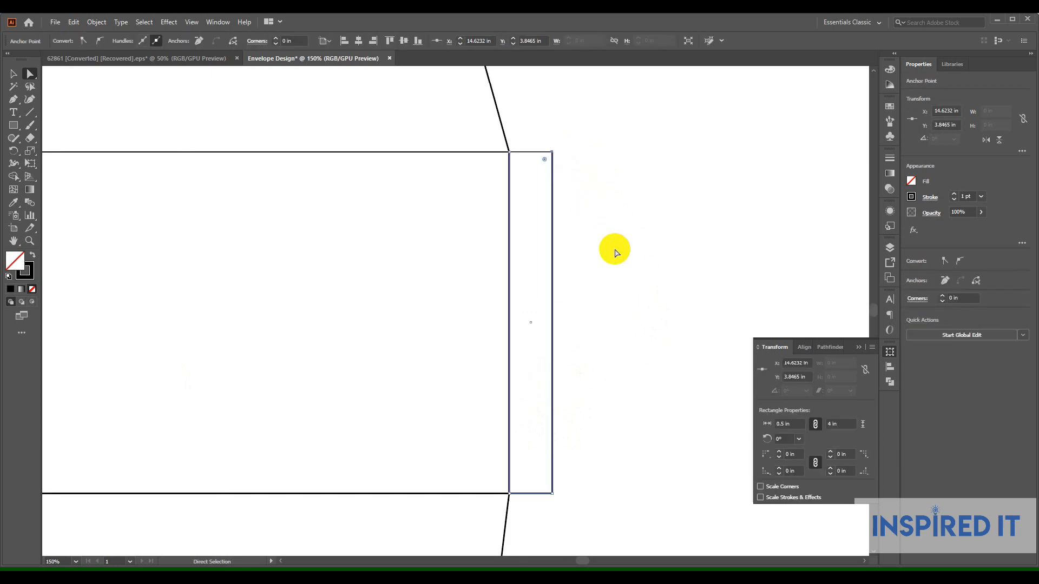
pyautogui.hotkey('shift', 'Down')
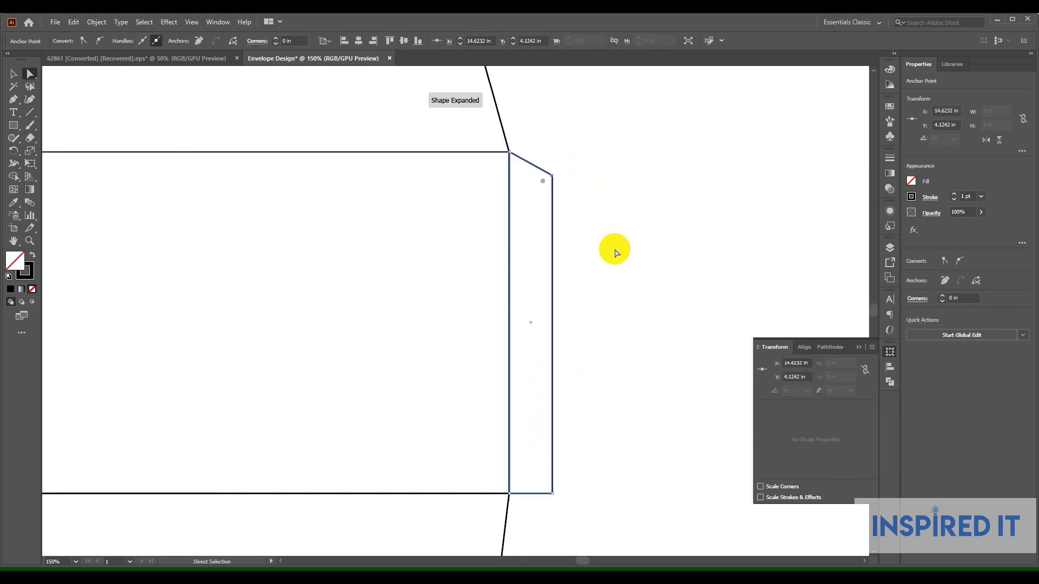
pyautogui.click(615, 252)
pyautogui.moveTo(535, 509); pyautogui.dragTo(596, 474)
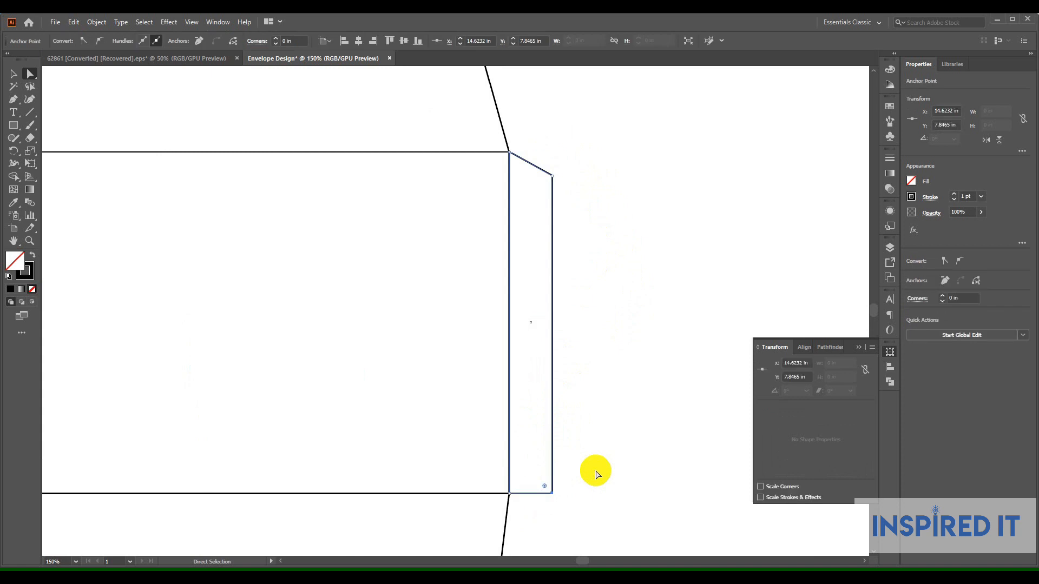
pyautogui.click(614, 354)
# Bevel the left side flap by moving its outer upper corner down and outer lower corner up by about 0.28 in.
pyautogui.scroll(-3, 618, 339)
pyautogui.scroll(2, 480, 284)
pyautogui.moveTo(306, 219); pyautogui.dragTo(344, 249)
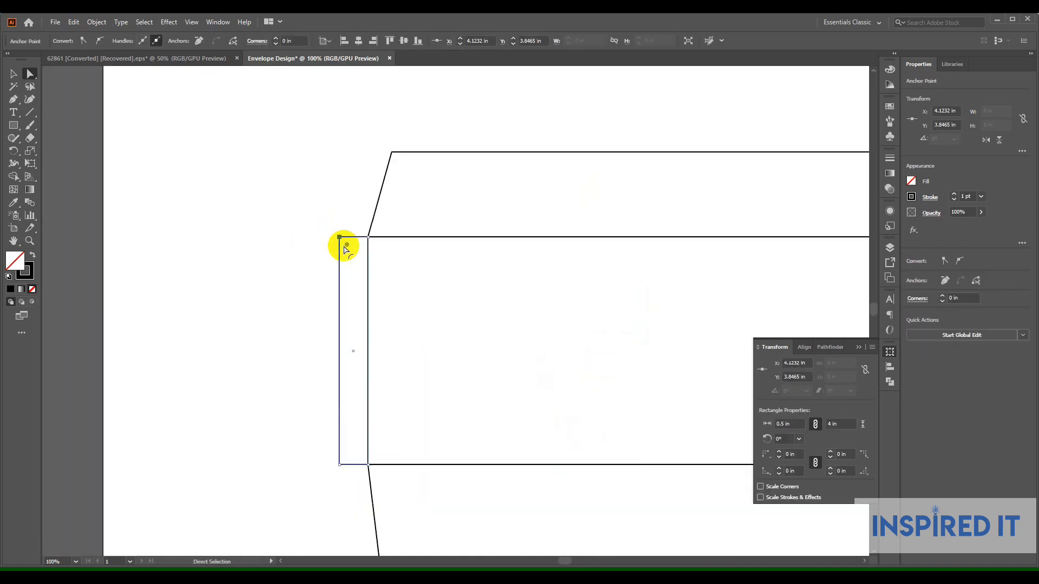
pyautogui.hotkey('shift', 'Down')
pyautogui.hotkey('shift', 'Down')
pyautogui.click(301, 331)
pyautogui.moveTo(319, 448); pyautogui.dragTo(359, 488)
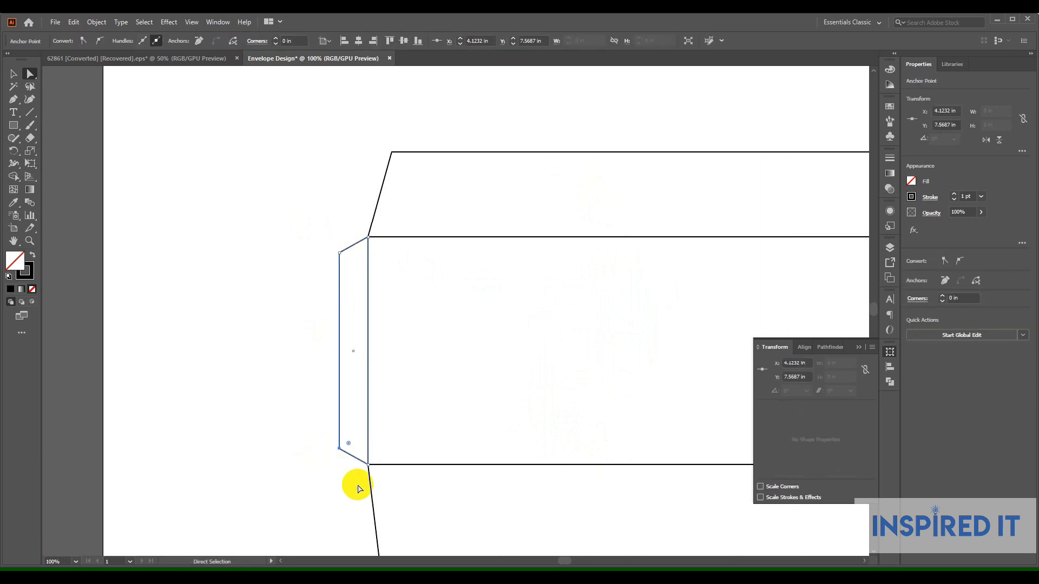
pyautogui.click(245, 296)
pyautogui.scroll(-2, 245, 296)
pyautogui.moveTo(244, 302); pyautogui.dragTo(222, 261)
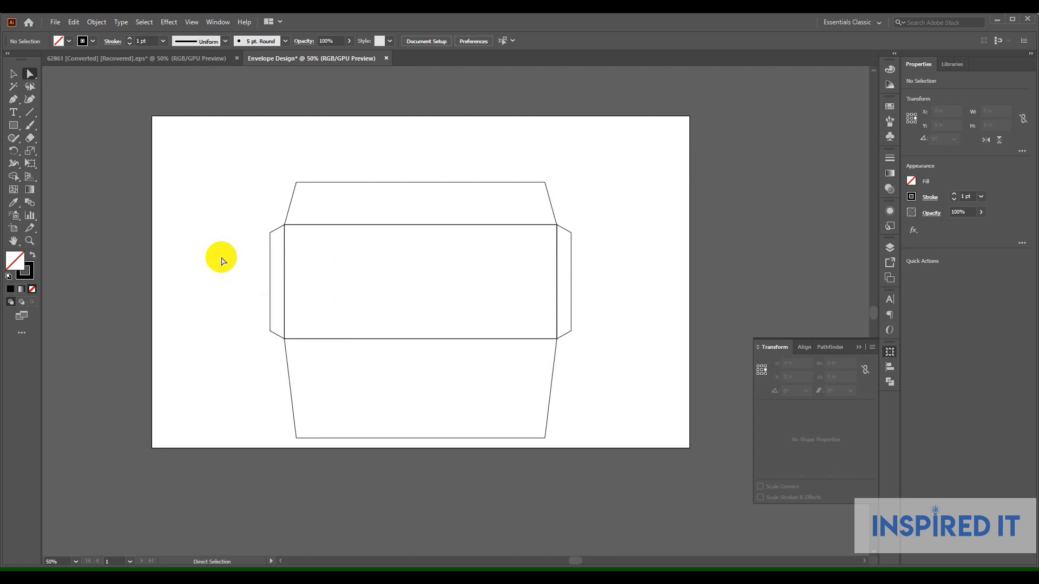
# Round the outer corners of all four flaps with a 0.1 in corner radius.
pyautogui.click(15, 75)
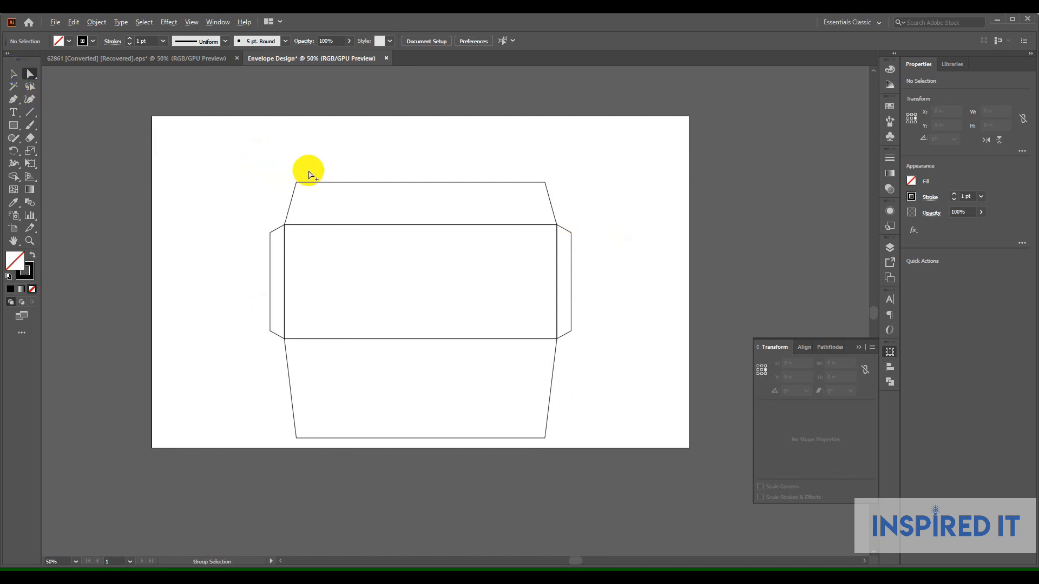
pyautogui.moveTo(267, 164); pyautogui.dragTo(592, 384)
pyautogui.moveTo(274, 426); pyautogui.dragTo(573, 448)
pyautogui.moveTo(243, 213); pyautogui.dragTo(274, 360)
pyautogui.click(314, 41)
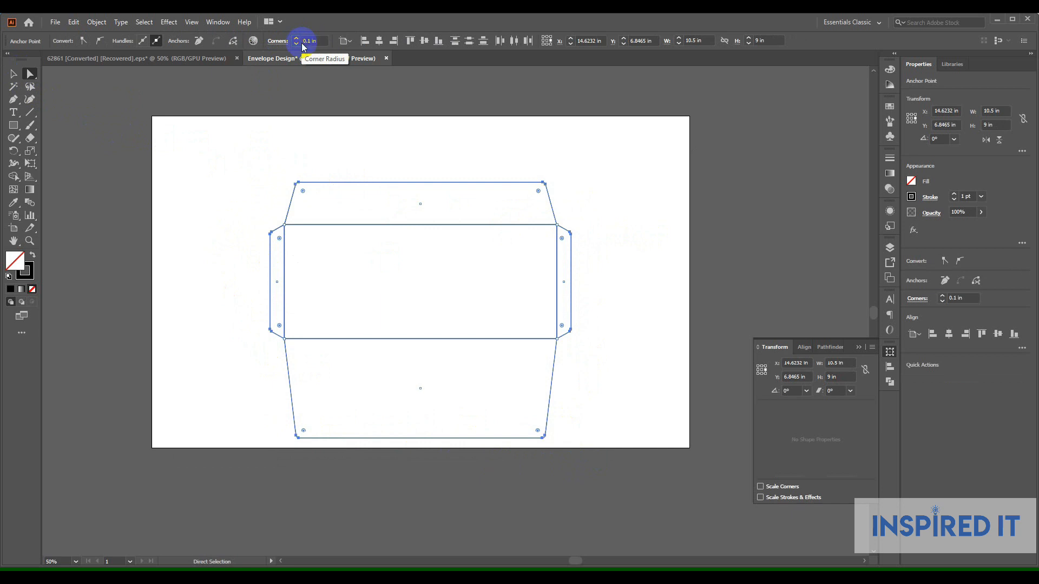
pyautogui.click(228, 147)
# Group all the envelope shapes and centre the group vertically on the artboard.
pyautogui.press('v')
pyautogui.moveTo(222, 163); pyautogui.dragTo(582, 446)
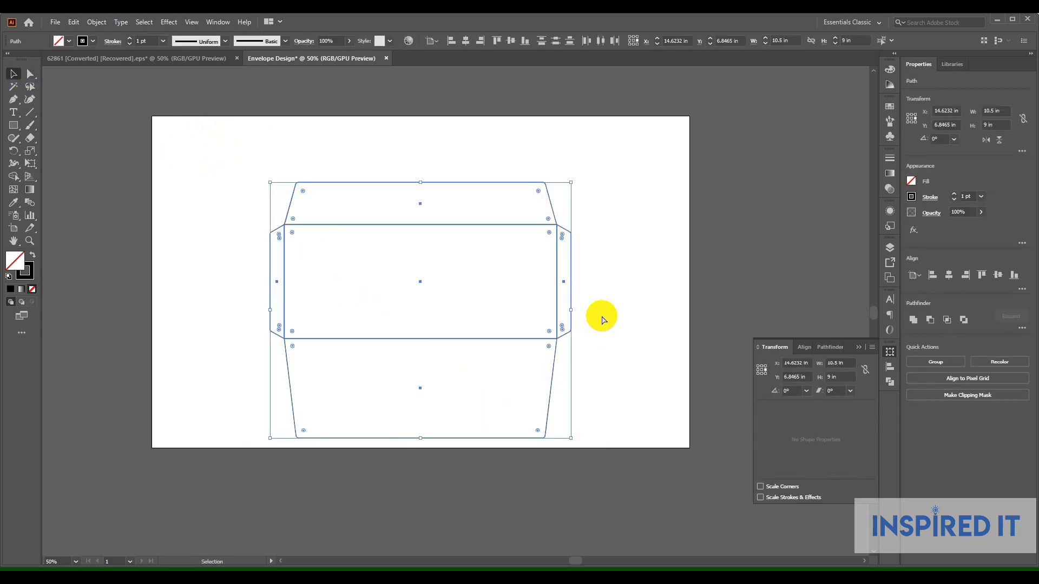
pyautogui.press('v')
pyautogui.click(510, 40)
pyautogui.click(609, 203)
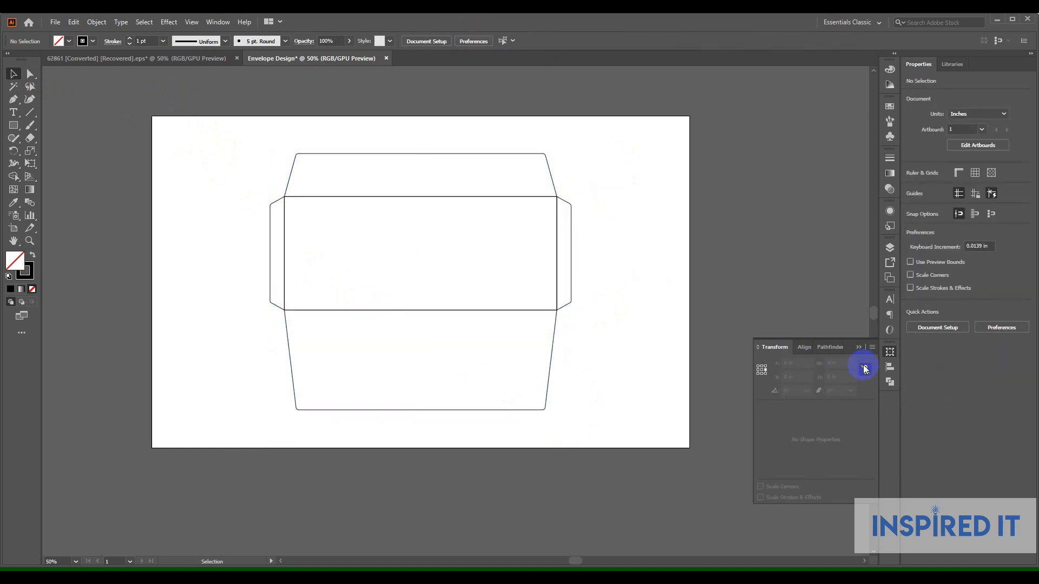
# Create a second layer and paste a copy of the envelope group from Layer 1 onto it.
pyautogui.click(890, 352)
pyautogui.click(889, 247)
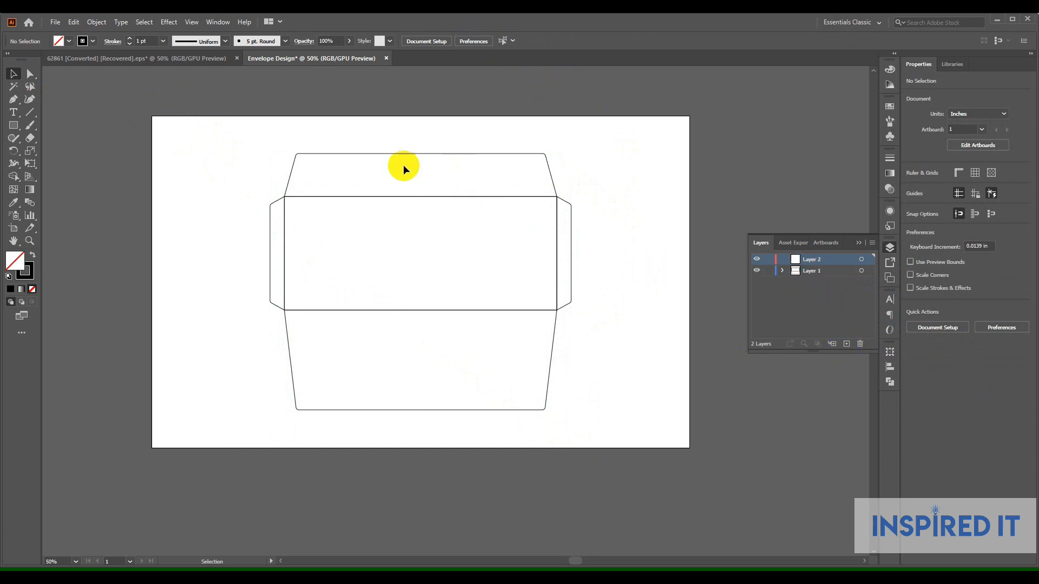
pyautogui.click(313, 205)
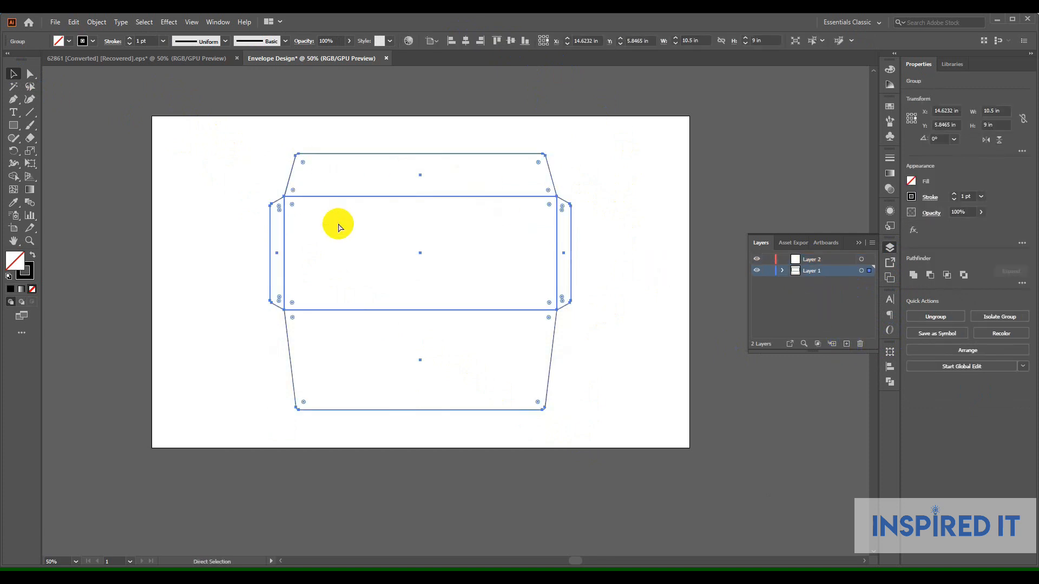
pyautogui.click(810, 263)
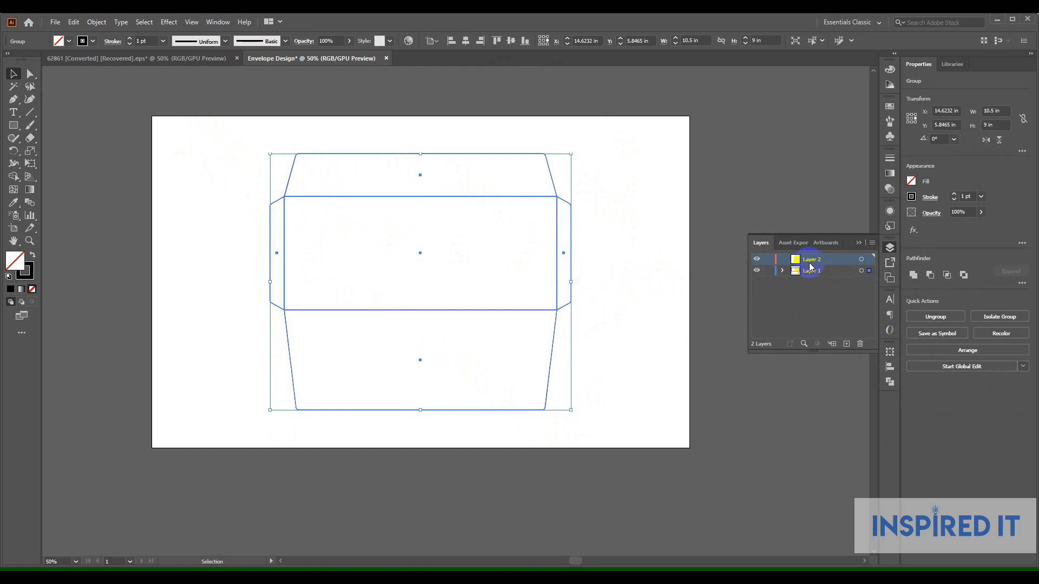
pyautogui.hotkey('ctrl', 'v')
# Centre the pasted envelope copy horizontally and vertically on the artboard so it lines up with the original.
pyautogui.moveTo(641, 195); pyautogui.dragTo(601, 253)
pyautogui.click(466, 40)
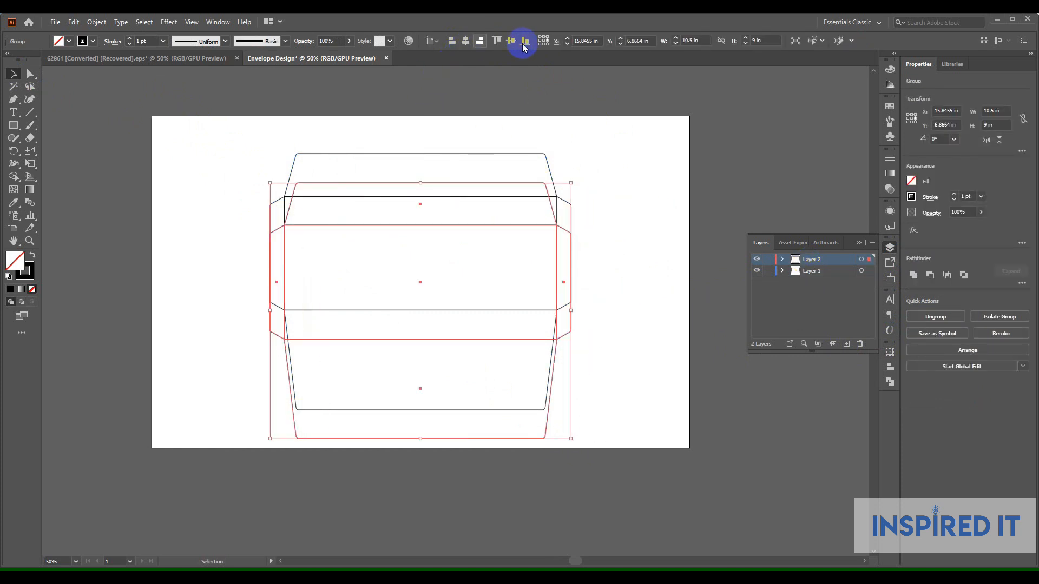
pyautogui.click(514, 41)
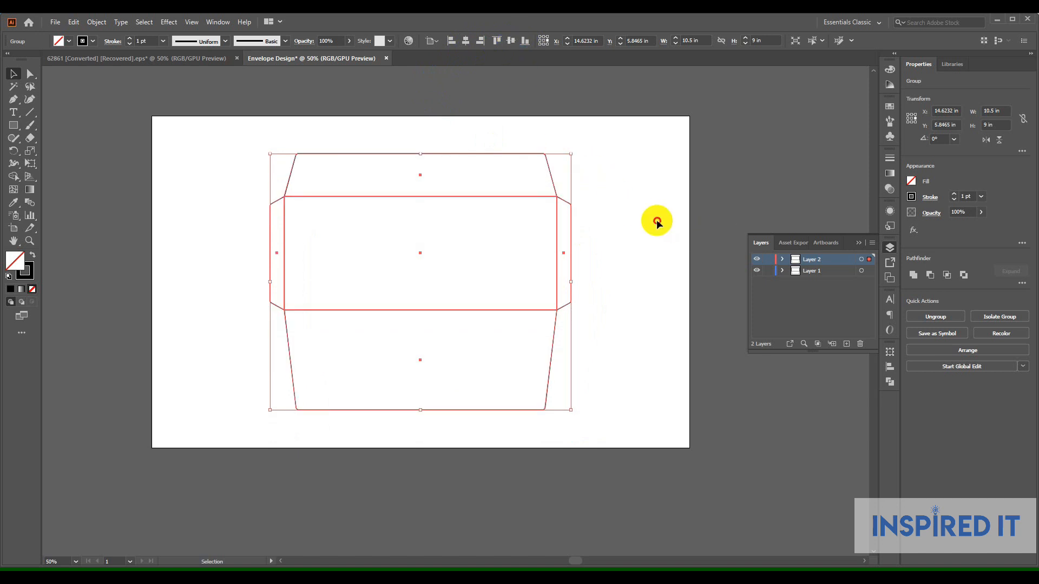
pyautogui.click(656, 219)
# Rename Layer 2 as Die Cut and hide it, and rename Layer 1 as Design Layer.
pyautogui.doubleClick(814, 264)
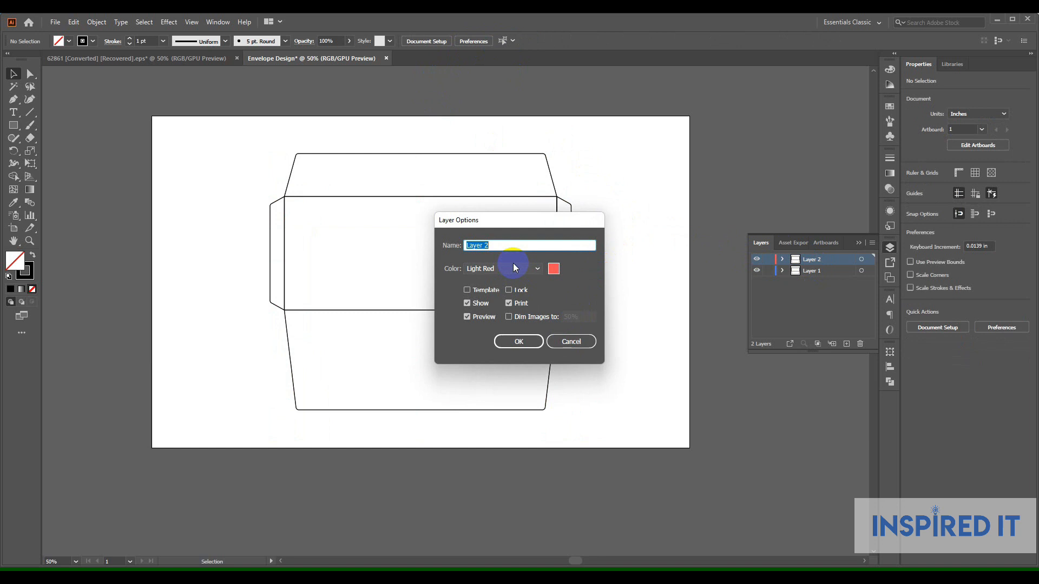
pyautogui.write('Die Cut')
pyautogui.click(521, 342)
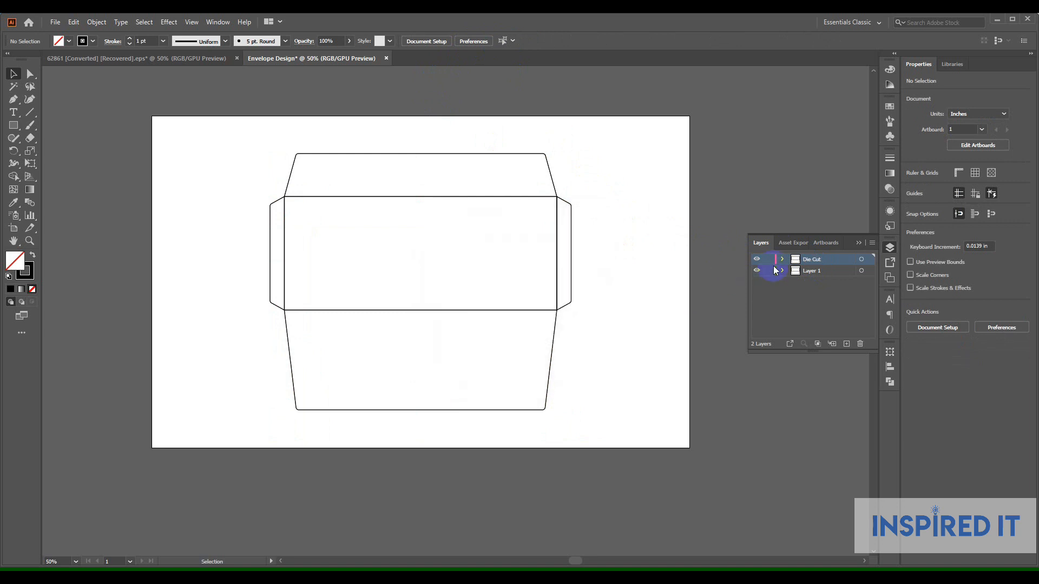
pyautogui.click(757, 260)
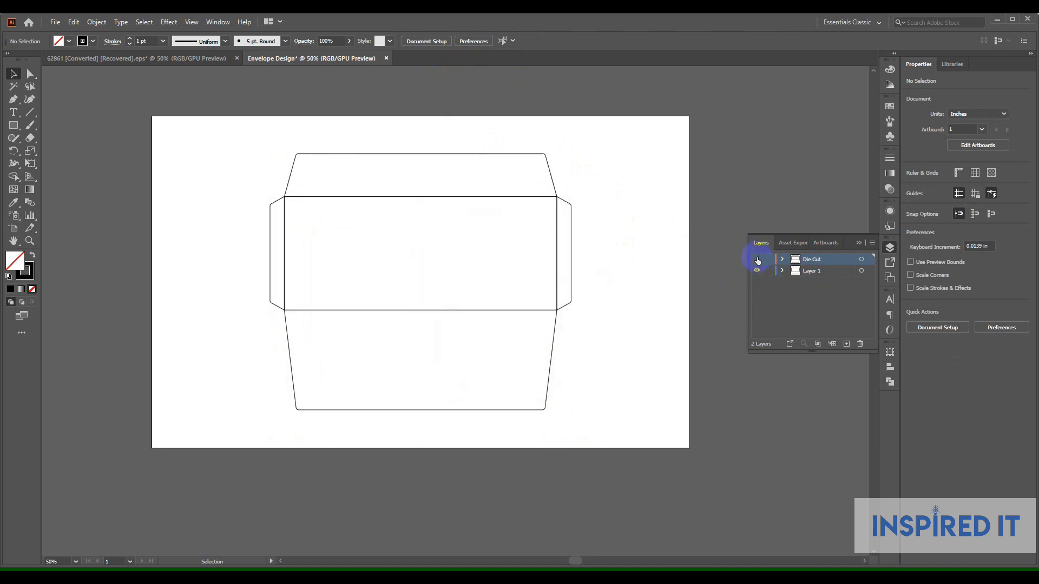
pyautogui.doubleClick(811, 270)
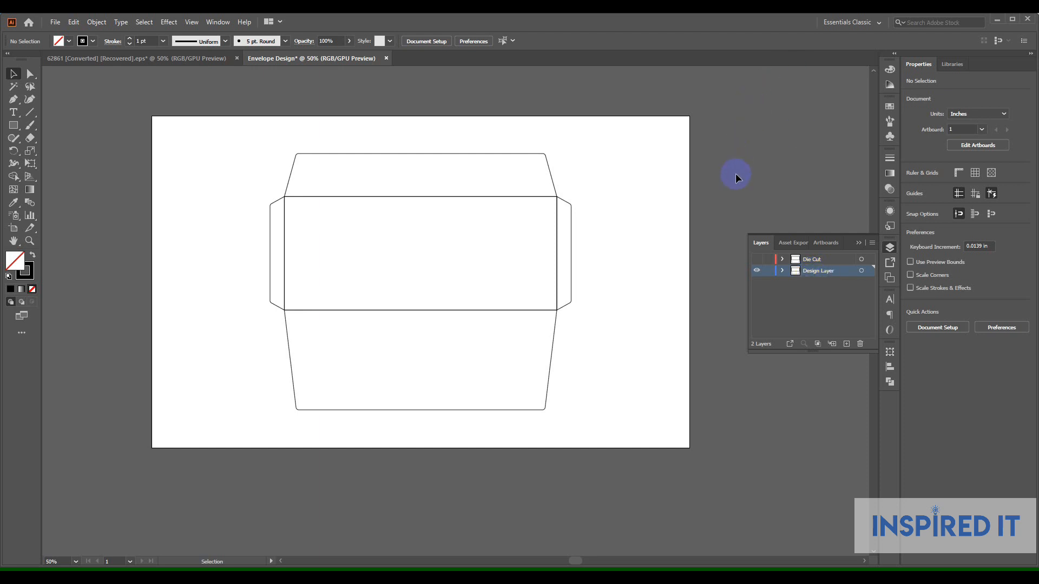
# Ungroup the envelope shapes on the Design Layer.
pyautogui.moveTo(236, 158); pyautogui.dragTo(388, 255)
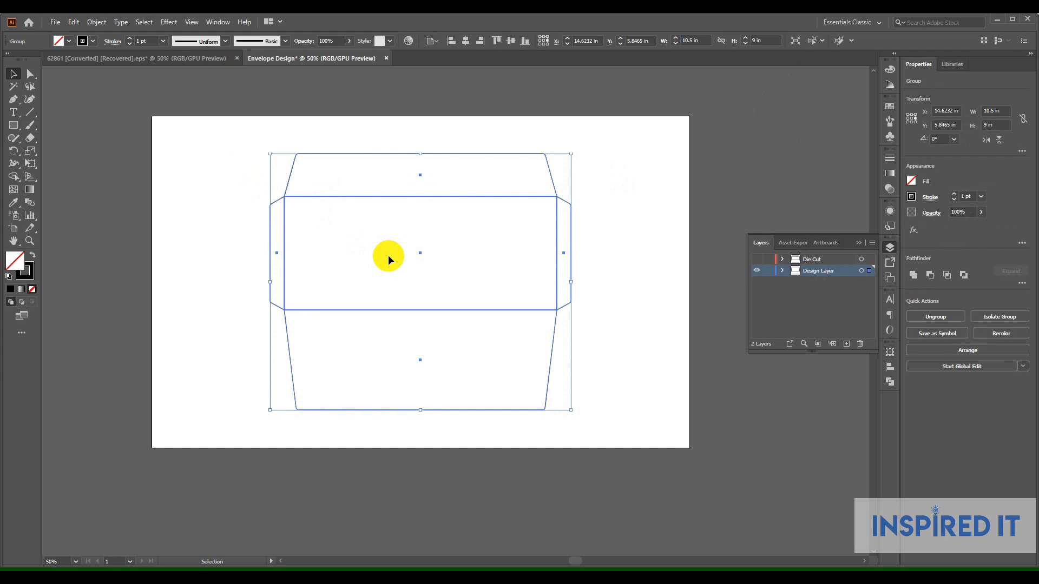
pyautogui.rightClick(388, 254)
pyautogui.click(426, 351)
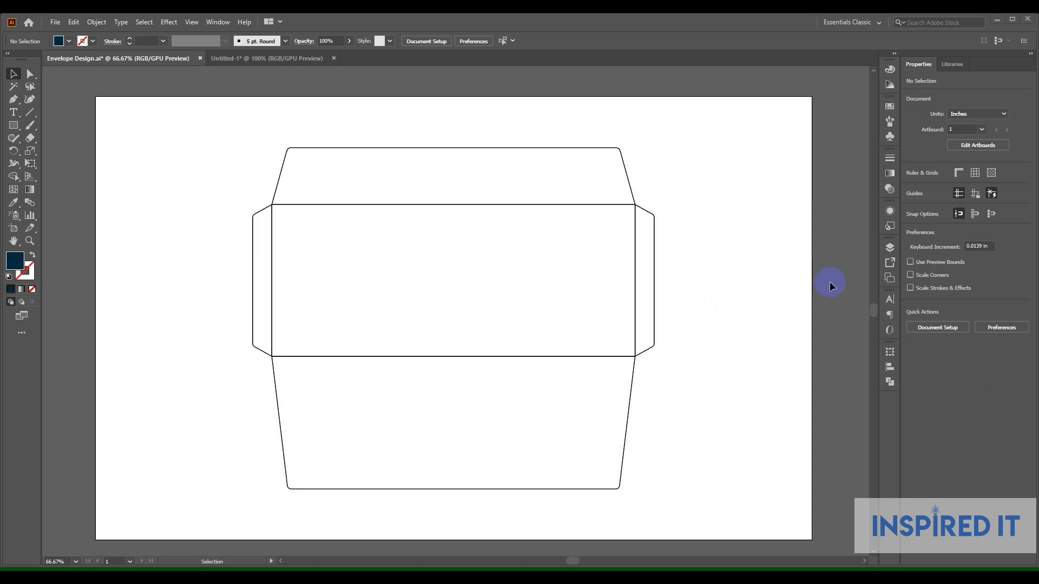
pyautogui.click(890, 247)
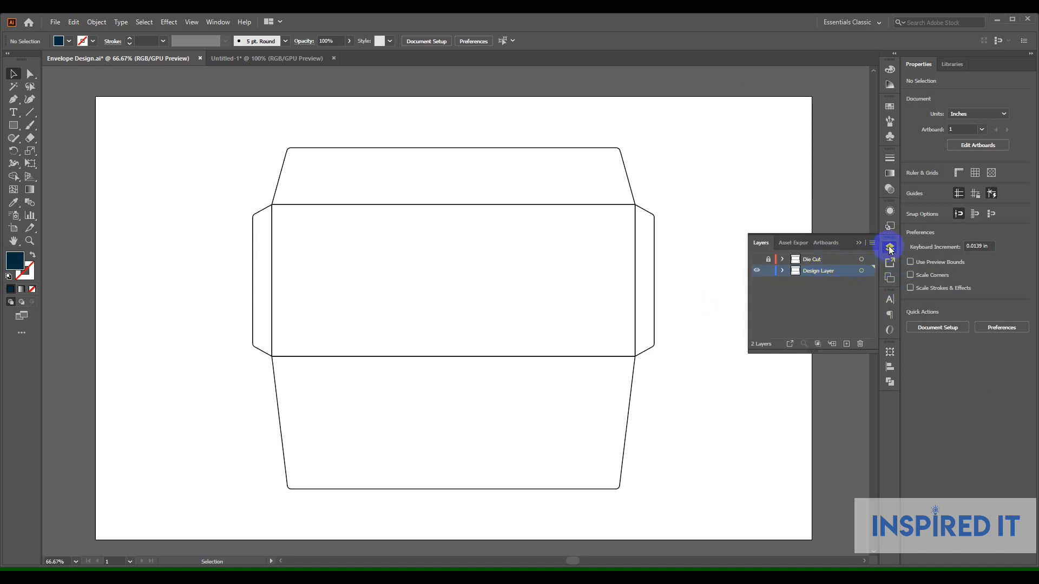
pyautogui.click(890, 248)
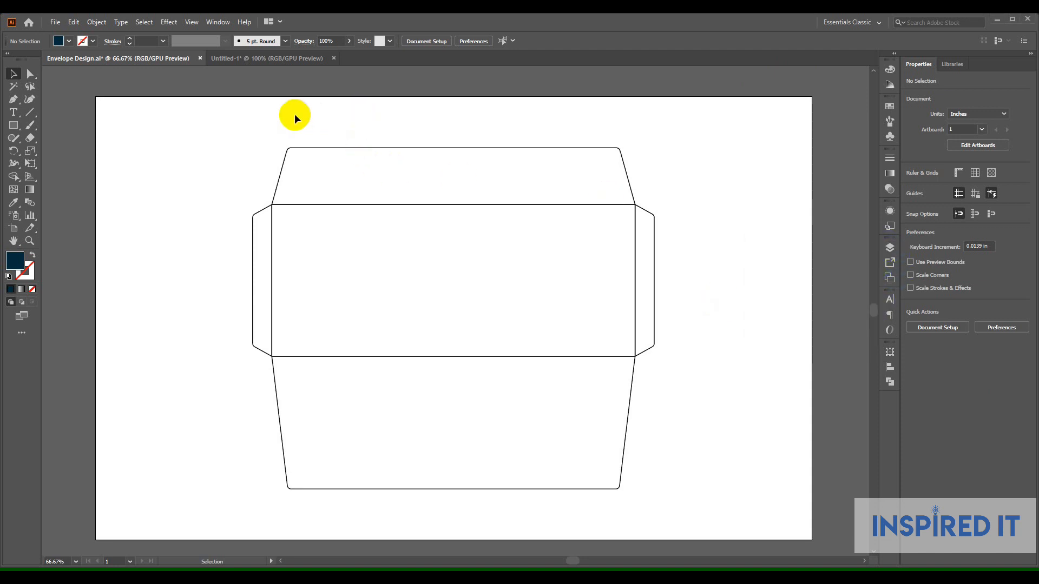
# Copy the State Life logo, contact details and icons from the Untitled-1 document and place them beside the envelope artboard.
pyautogui.click(290, 68)
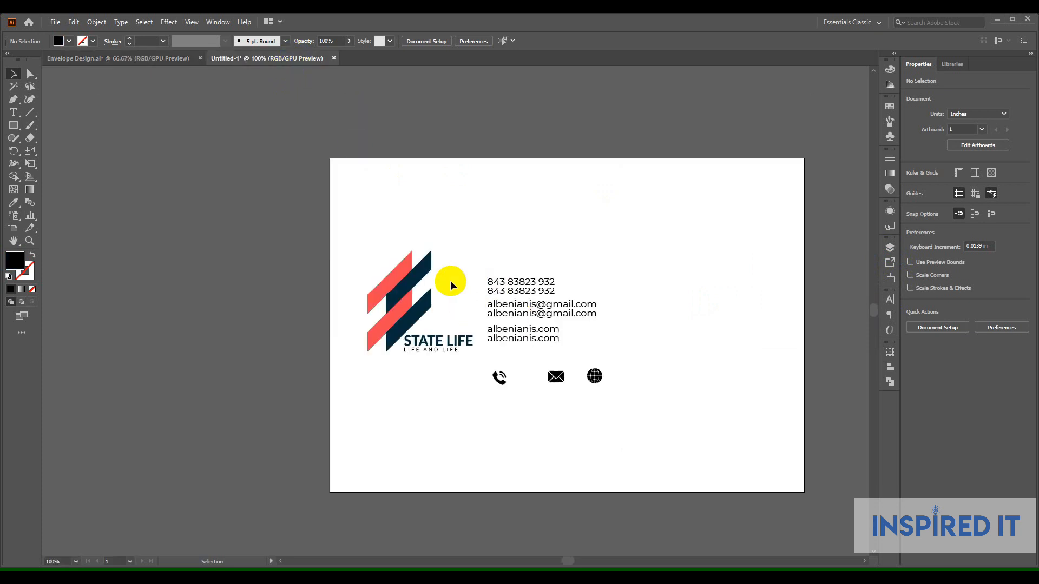
pyautogui.moveTo(379, 224); pyautogui.dragTo(623, 411)
pyautogui.moveTo(537, 291); pyautogui.dragTo(126, 261)
pyautogui.scroll(-1, 203, 272)
pyautogui.moveTo(202, 278); pyautogui.dragTo(230, 257)
pyautogui.click(291, 243)
pyautogui.moveTo(436, 279); pyautogui.dragTo(336, 280)
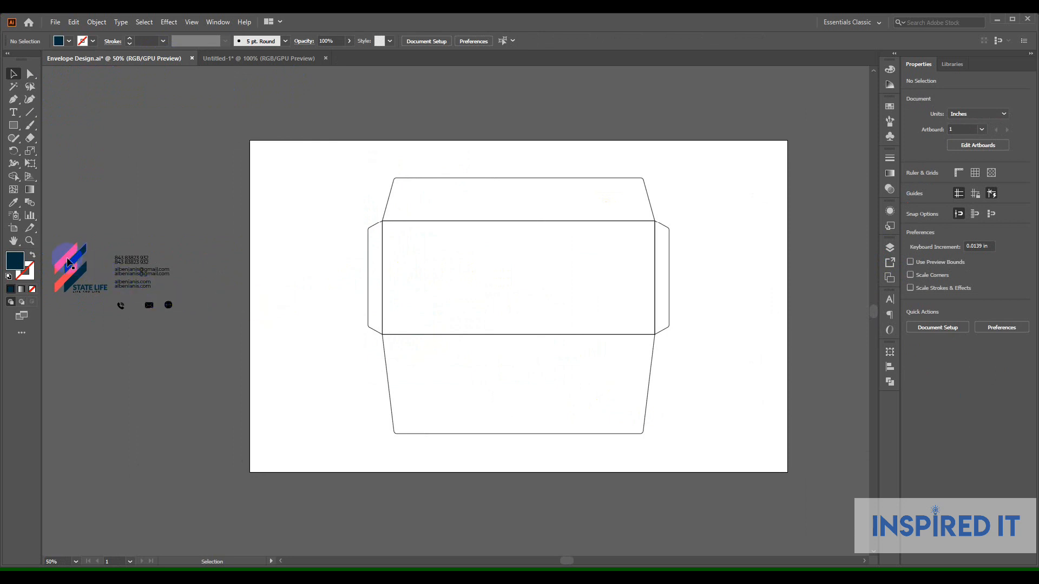
# Draw a square of about 0.87 in above the contact details outside the artboard and duplicate it alongside as a second colour swatch.
pyautogui.click(14, 125)
pyautogui.moveTo(167, 178); pyautogui.dragTo(241, 187)
pyautogui.click(12, 73)
pyautogui.click(105, 99)
pyautogui.scroll(2, 183, 203)
pyautogui.moveTo(174, 133); pyautogui.dragTo(269, 170)
pyautogui.click(295, 180)
pyautogui.scroll(-1, 294, 180)
# Fill the left swatch square with the logo's coral red and the right one with its dark navy.
pyautogui.click(225, 176)
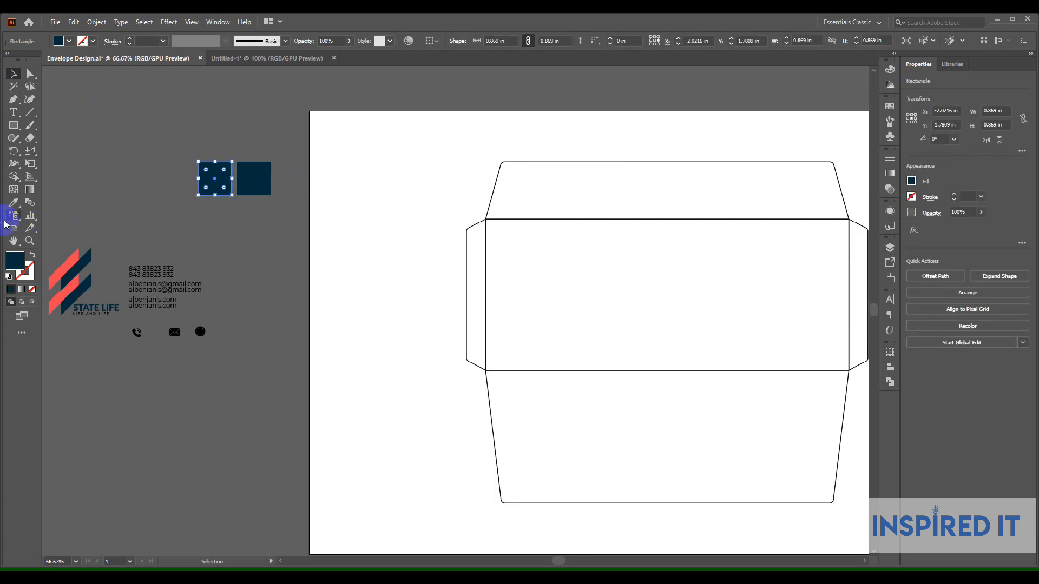
pyautogui.click(15, 204)
pyautogui.click(65, 268)
pyautogui.click(13, 73)
pyautogui.click(144, 131)
pyautogui.click(254, 176)
pyautogui.click(13, 202)
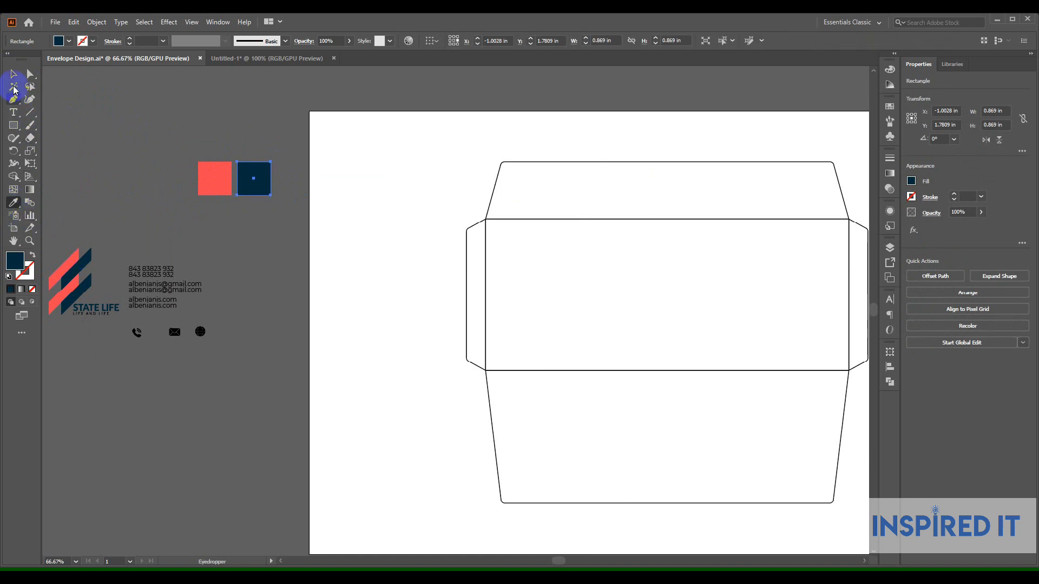
pyautogui.click(13, 73)
pyautogui.click(187, 116)
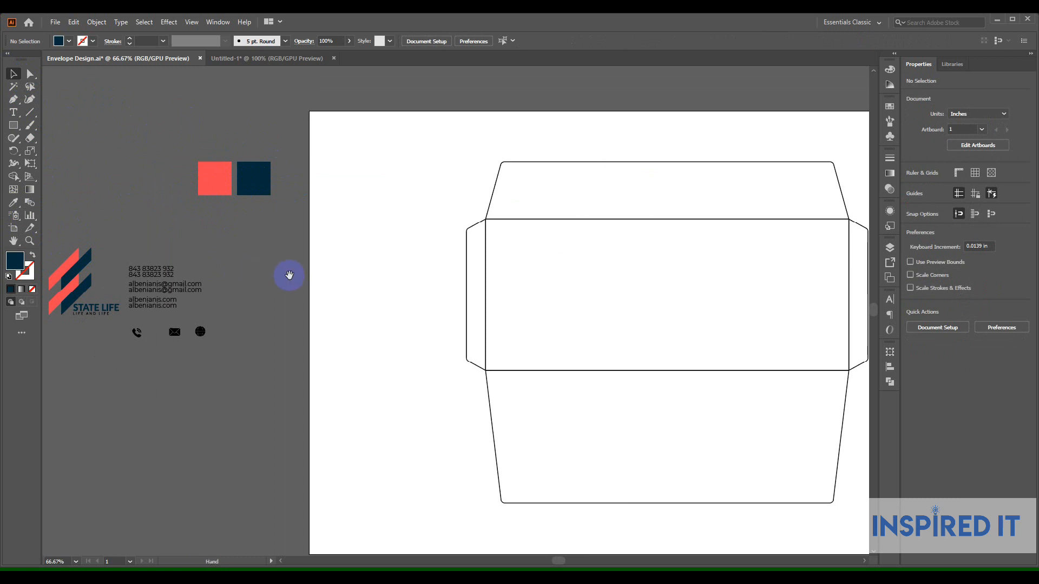
# Apply the coral swatch's fill and no stroke to both side flaps of the envelope.
pyautogui.moveTo(326, 274); pyautogui.dragTo(288, 274)
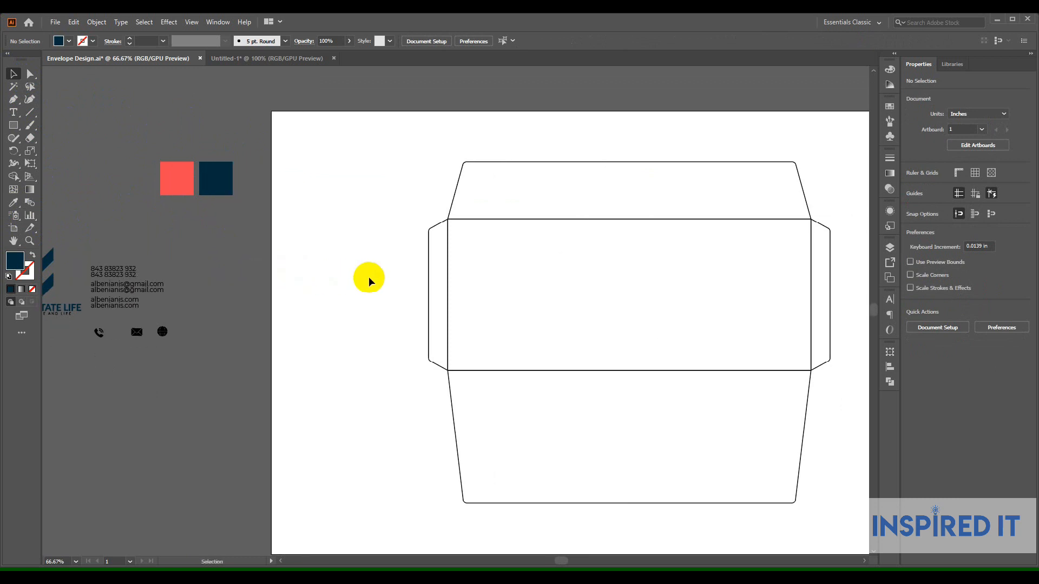
pyautogui.click(431, 322)
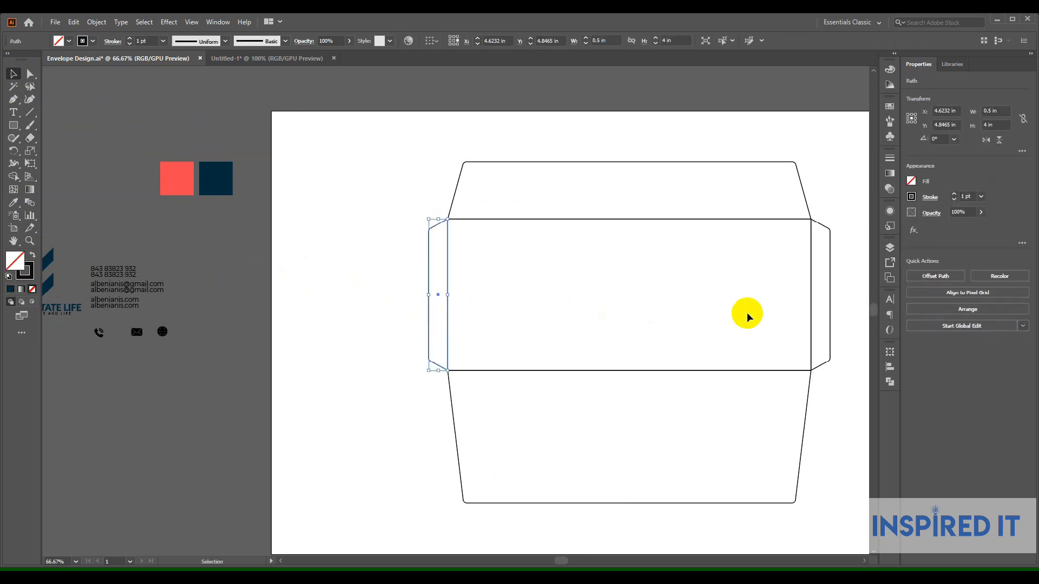
pyautogui.keyDown('shift'); pyautogui.click(826, 272); pyautogui.keyUp('shift')
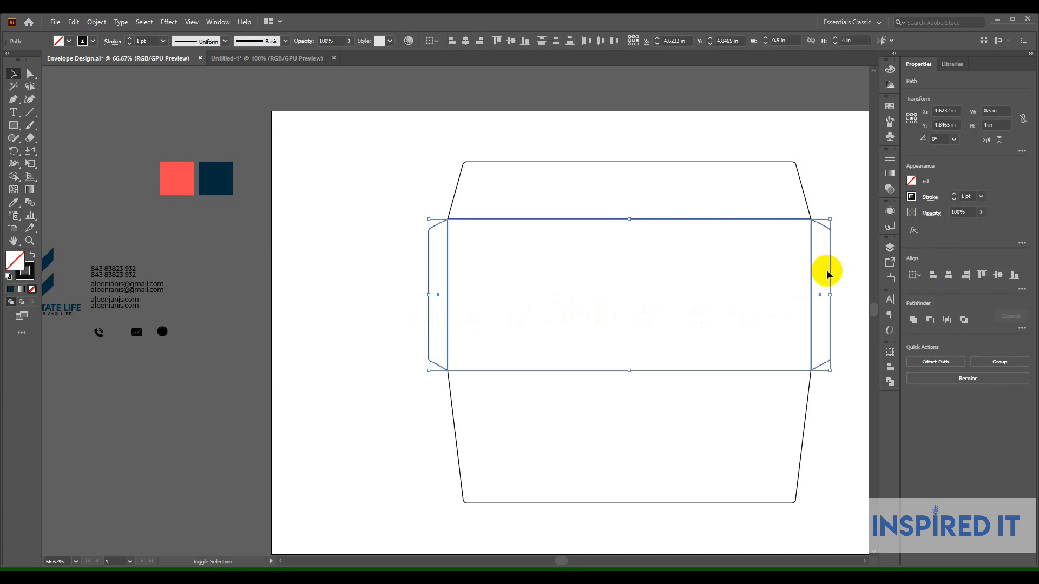
pyautogui.click(14, 202)
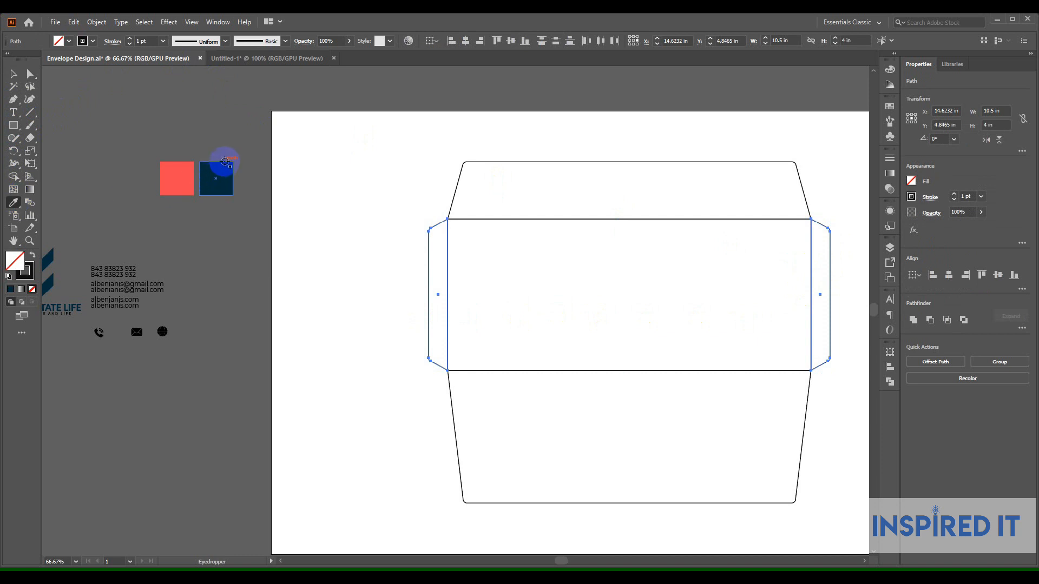
pyautogui.click(179, 173)
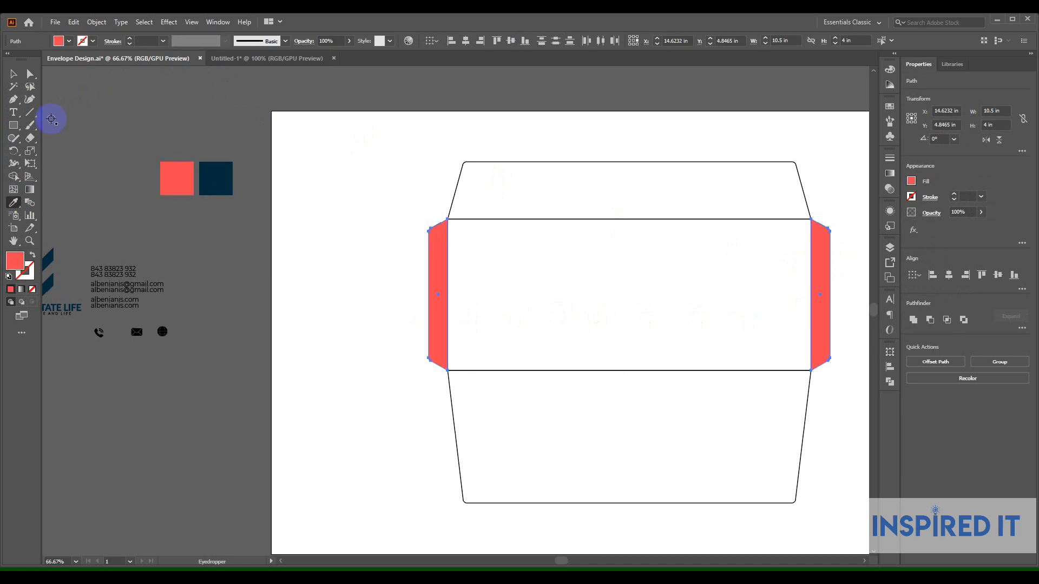
pyautogui.click(21, 75)
pyautogui.click(331, 163)
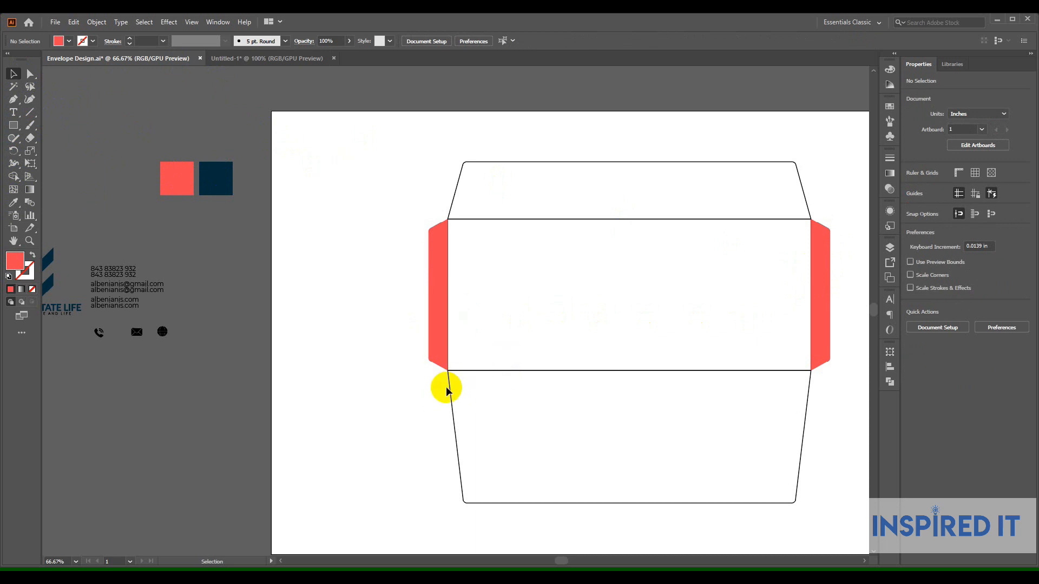
pyautogui.click(440, 306)
pyautogui.click(406, 301)
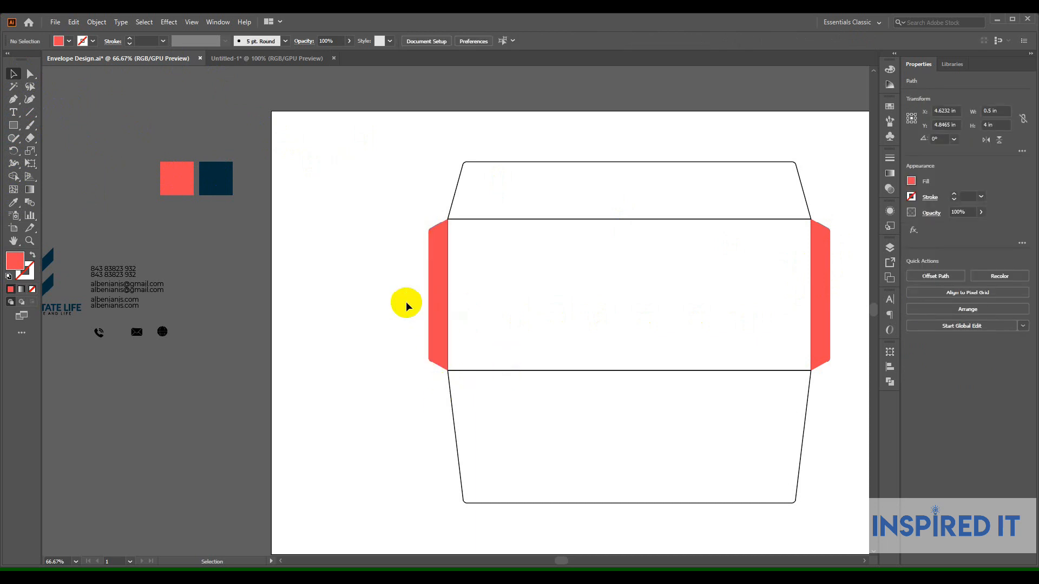
# Apply the dark navy swatch's fill and no stroke to the envelope's bottom flap.
pyautogui.click(448, 425)
pyautogui.click(14, 203)
pyautogui.click(216, 179)
pyautogui.click(16, 76)
pyautogui.click(327, 301)
pyautogui.hotkey('ctrl', '-')
# Change the bottom flap's fill to light grey E5E5E5.
pyautogui.click(521, 364)
pyautogui.click(580, 352)
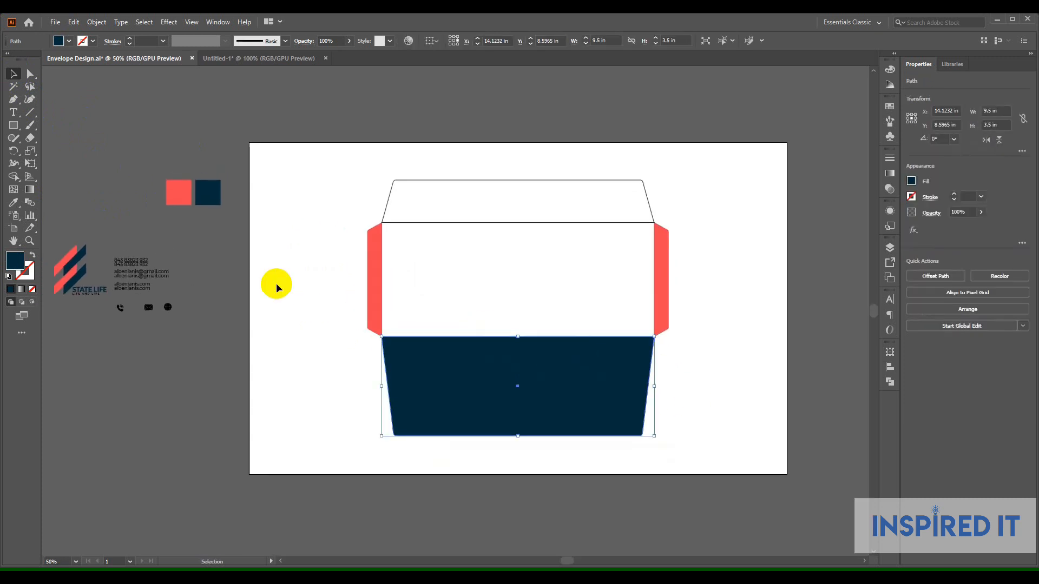
pyautogui.click(9, 264)
pyautogui.doubleClick(10, 263)
pyautogui.moveTo(385, 261); pyautogui.dragTo(373, 230)
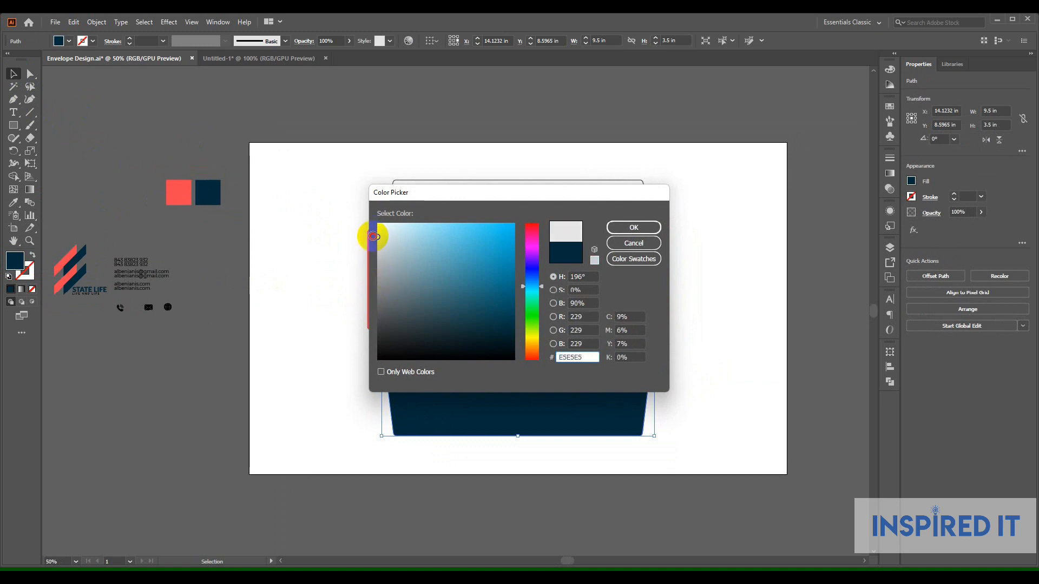
pyautogui.click(634, 228)
pyautogui.click(290, 265)
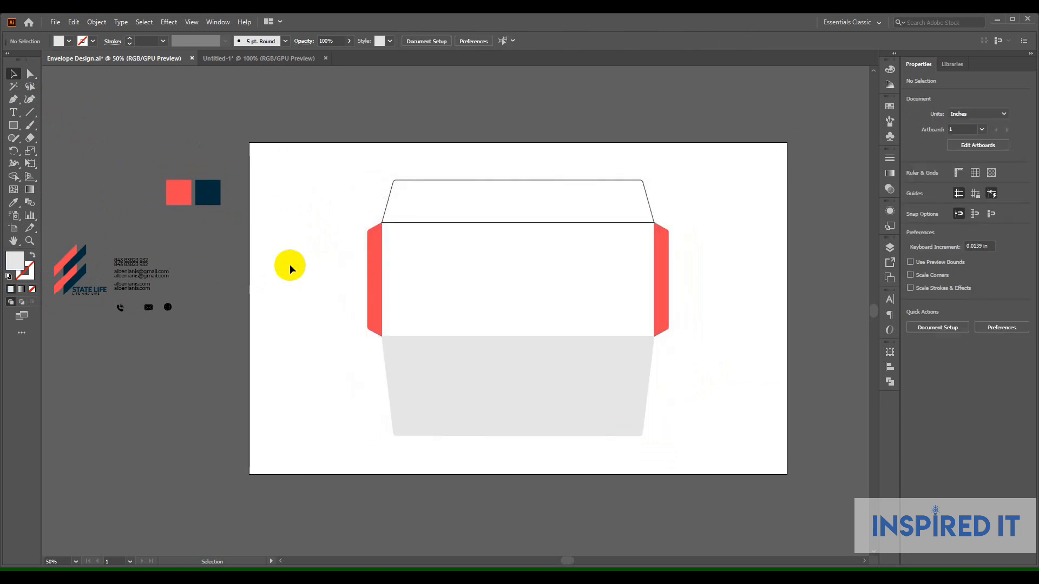
pyautogui.moveTo(308, 252); pyautogui.dragTo(302, 264)
pyautogui.moveTo(729, 235)
pyautogui.mouseDown()
pyautogui.moveTo(732, 254)
pyautogui.moveTo(715, 263)
pyautogui.moveTo(742, 242)
pyautogui.mouseUp()
pyautogui.scroll(1, 715, 263)
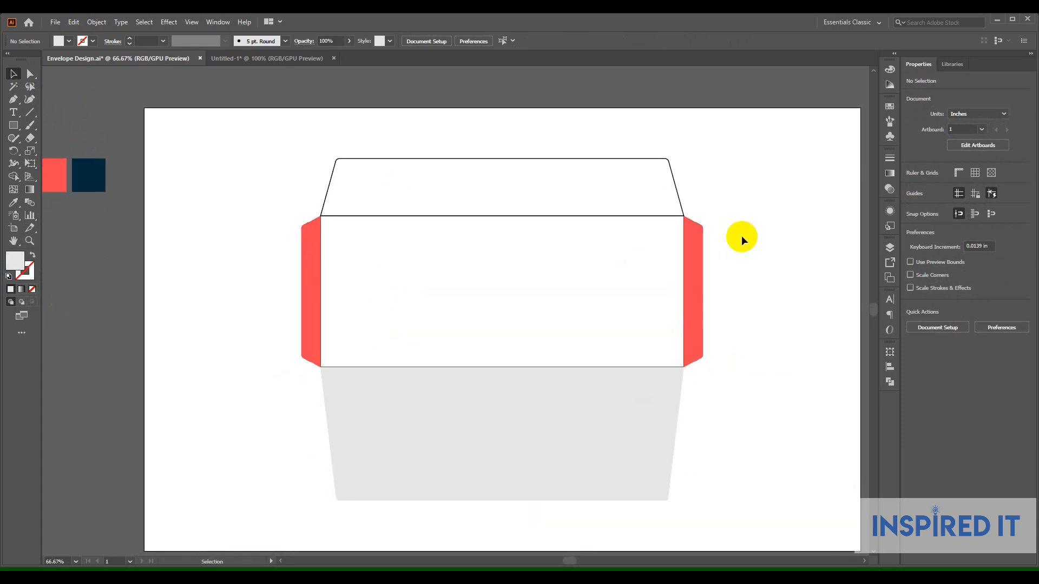
pyautogui.click(531, 158)
pyautogui.click(541, 144)
# Apply the coral swatch's fill and no stroke to the envelope's top flap.
pyautogui.moveTo(483, 150); pyautogui.dragTo(593, 134)
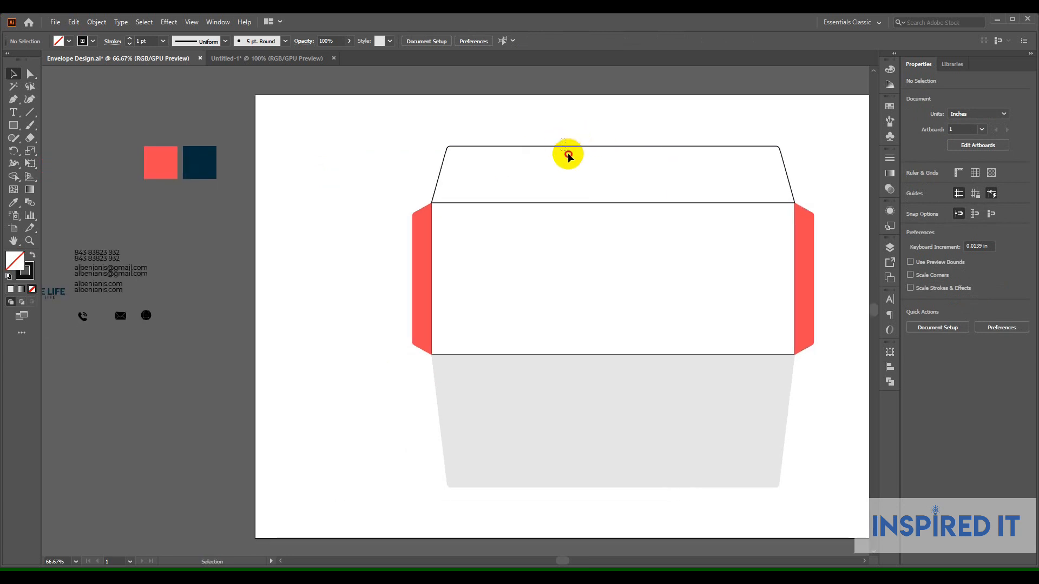
pyautogui.click(568, 154)
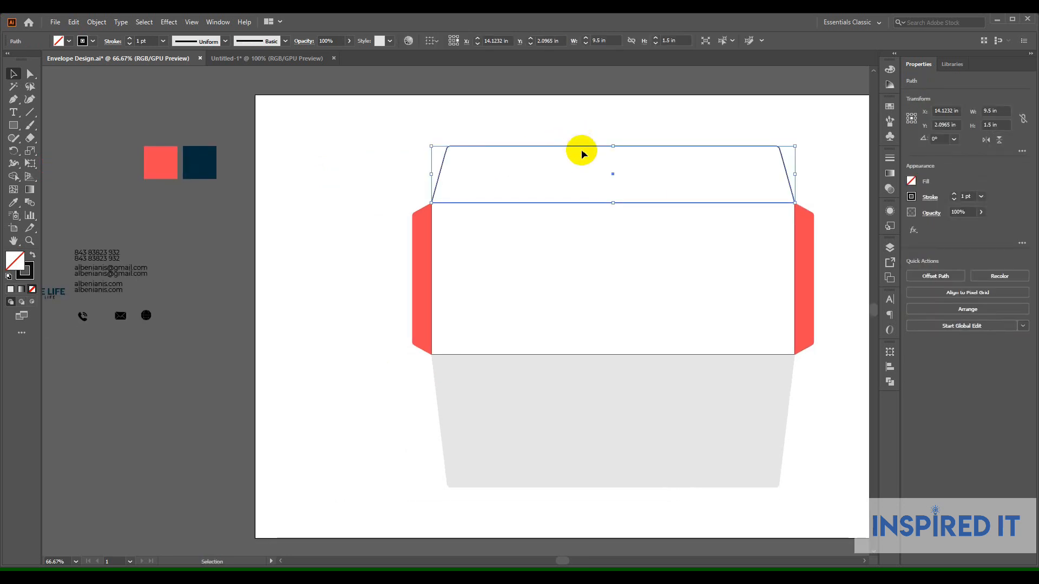
pyautogui.click(594, 132)
pyautogui.moveTo(563, 137); pyautogui.dragTo(518, 135)
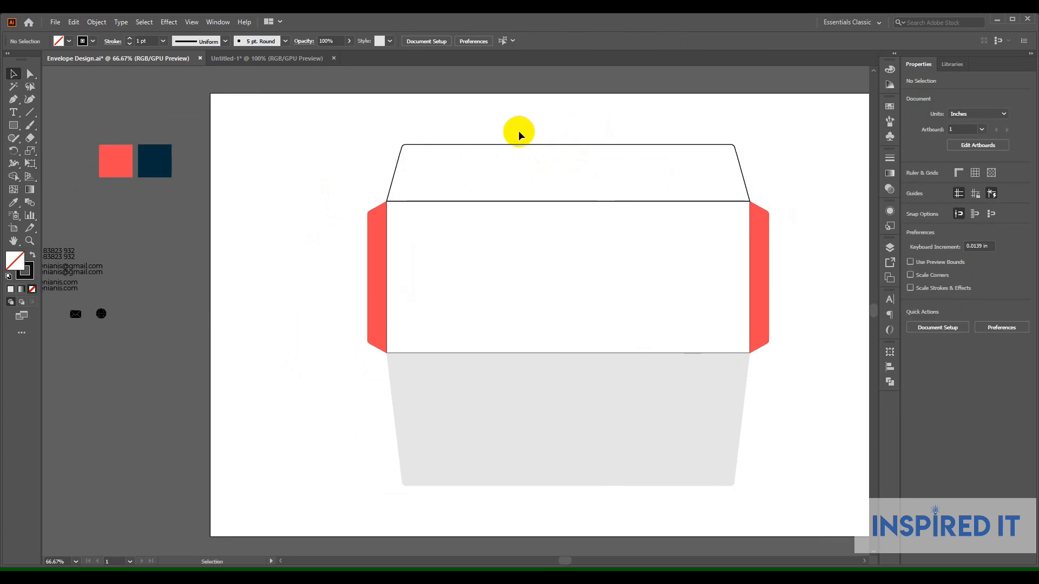
pyautogui.click(538, 157)
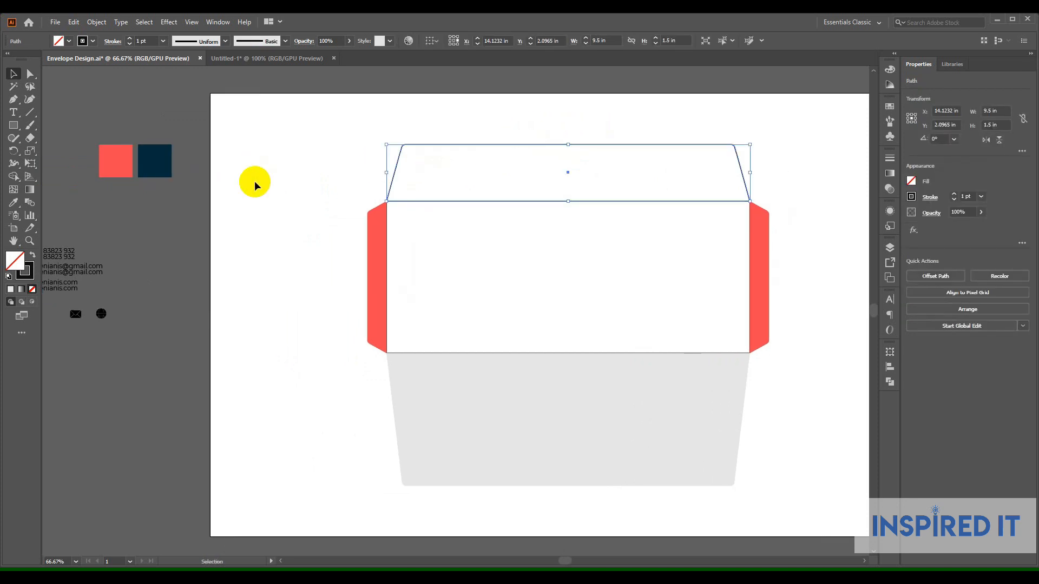
pyautogui.click(25, 204)
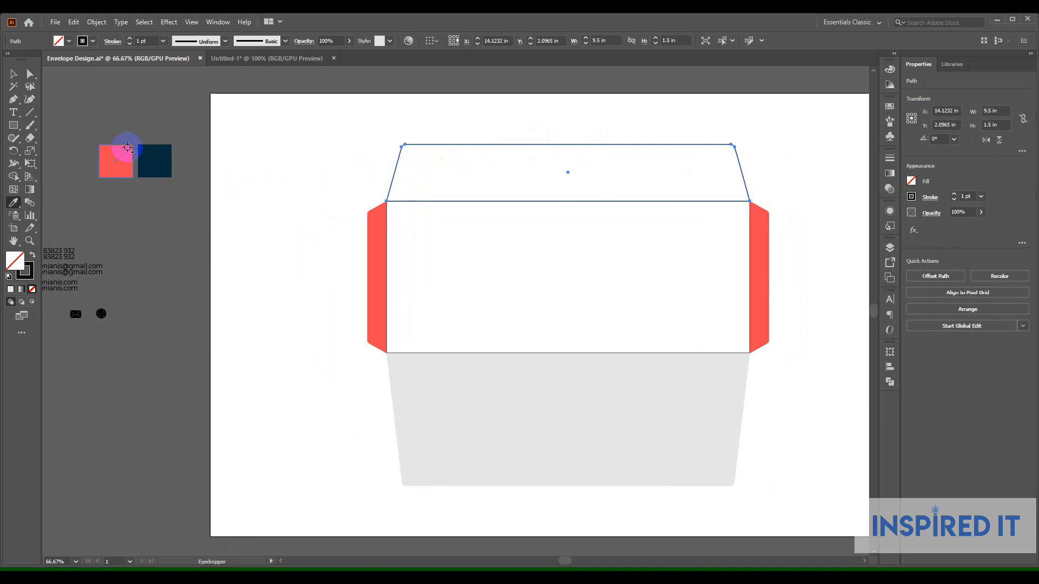
pyautogui.click(127, 148)
pyautogui.click(13, 80)
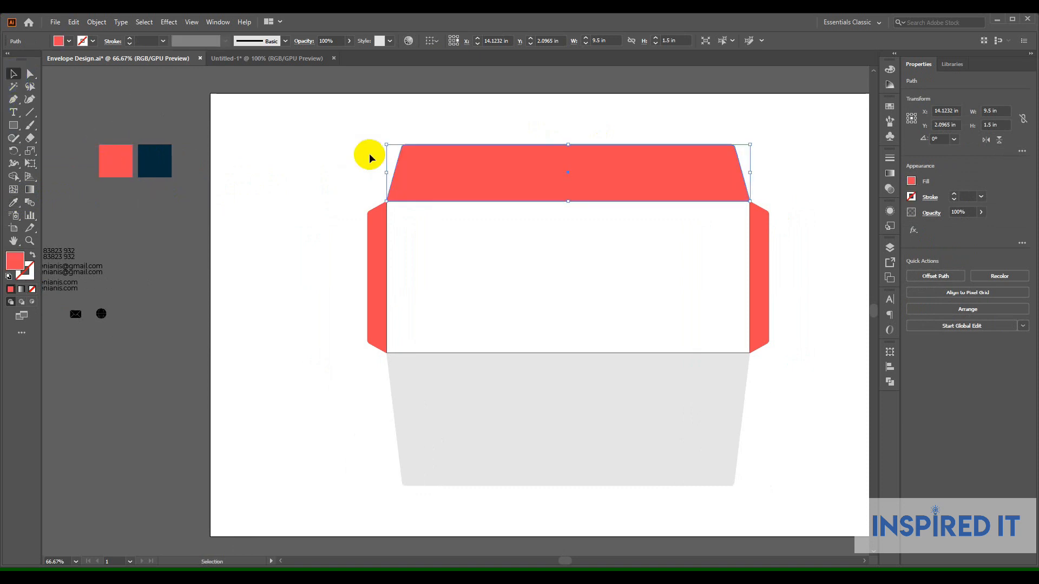
pyautogui.click(308, 154)
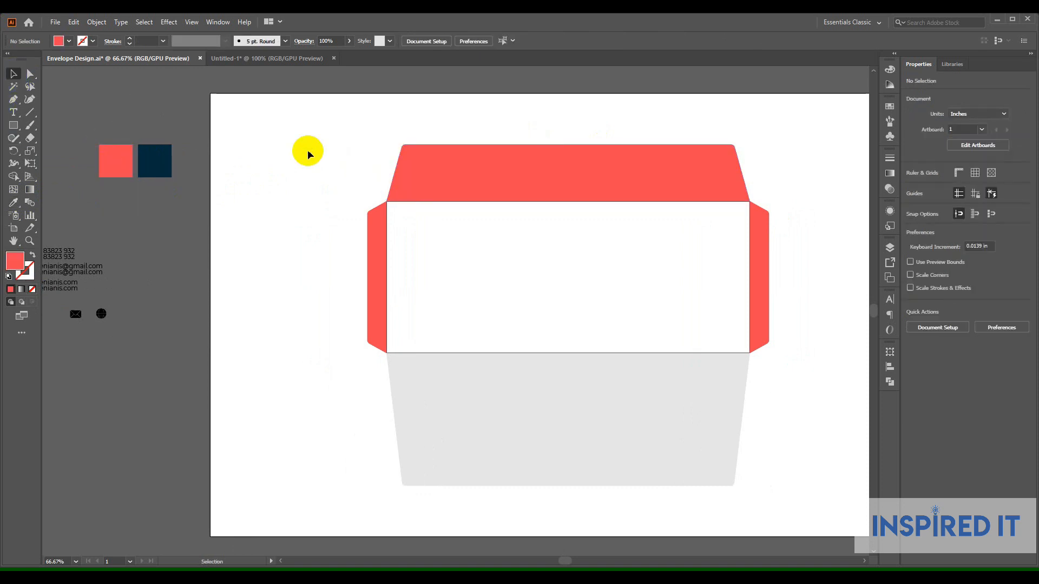
pyautogui.moveTo(804, 313); pyautogui.dragTo(765, 309)
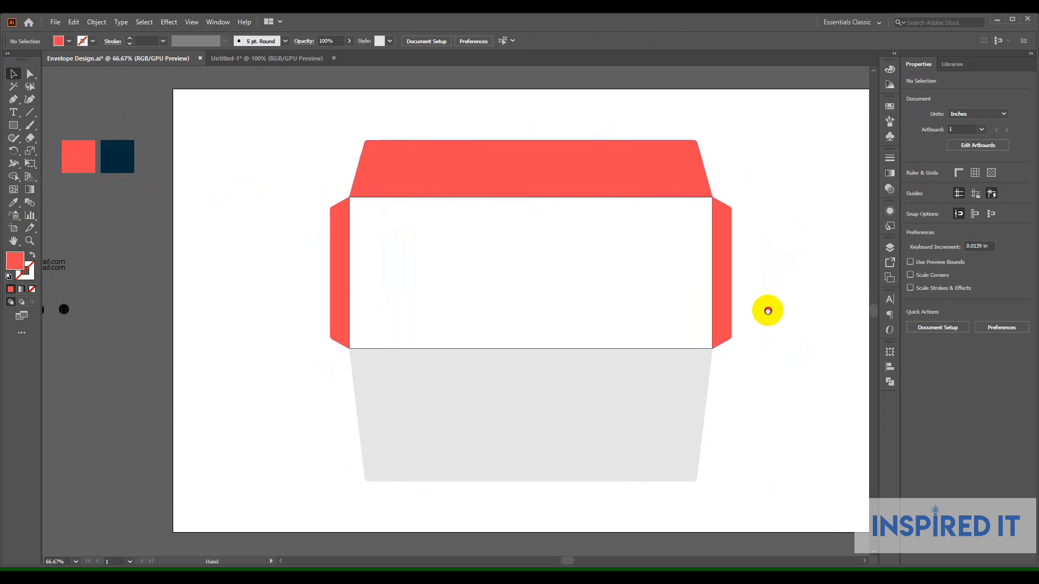
pyautogui.click(476, 172)
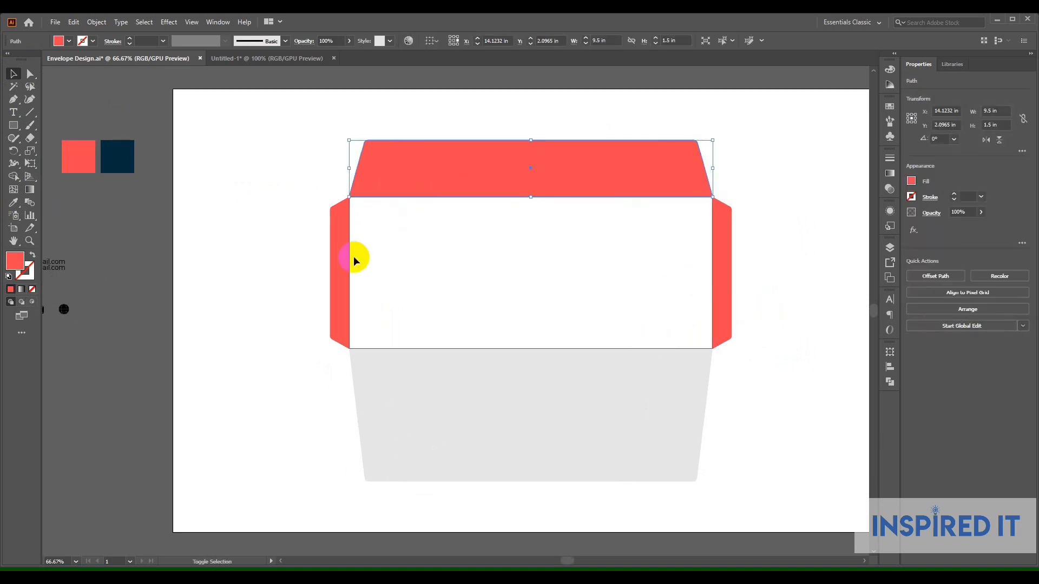
pyautogui.keyDown('shift'); pyautogui.click(725, 287); pyautogui.keyUp('shift')
pyautogui.keyDown('shift'); pyautogui.click(660, 405); pyautogui.keyUp('shift')
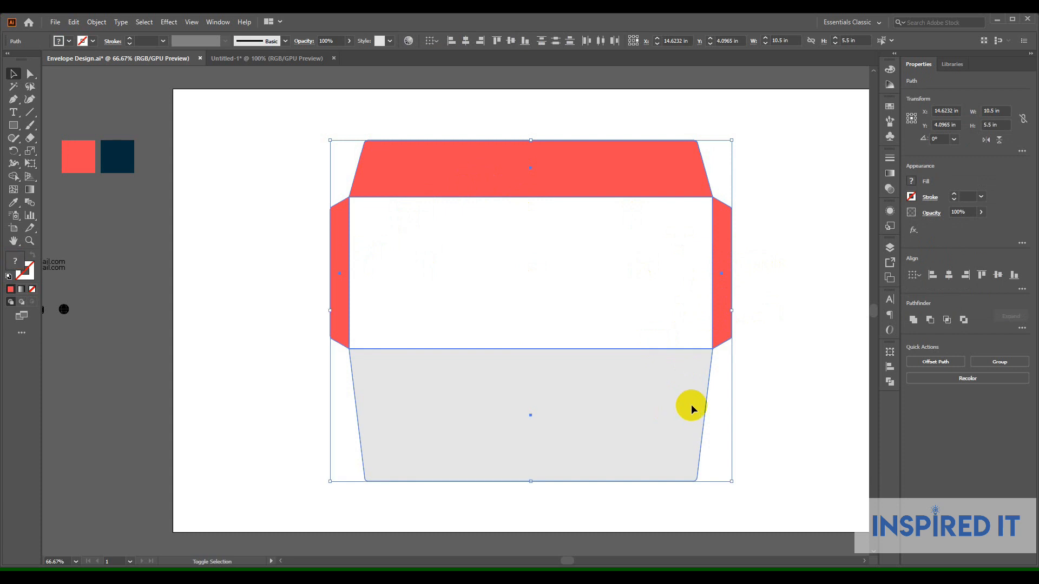
pyautogui.click(780, 389)
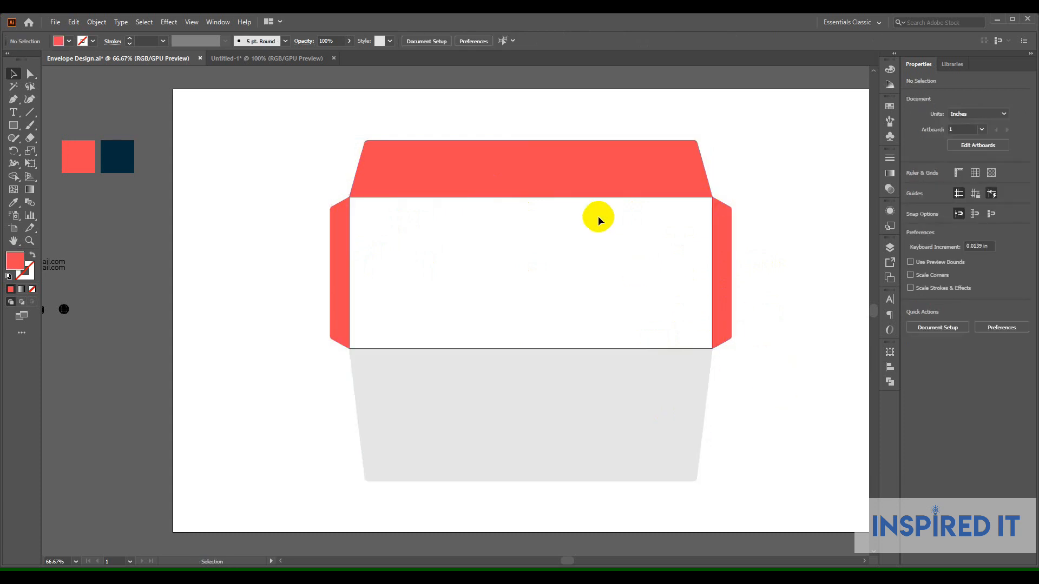
# Swap the fill and stroke of the envelope's central rectangle so it has a black fill and no stroke.
pyautogui.click(429, 225)
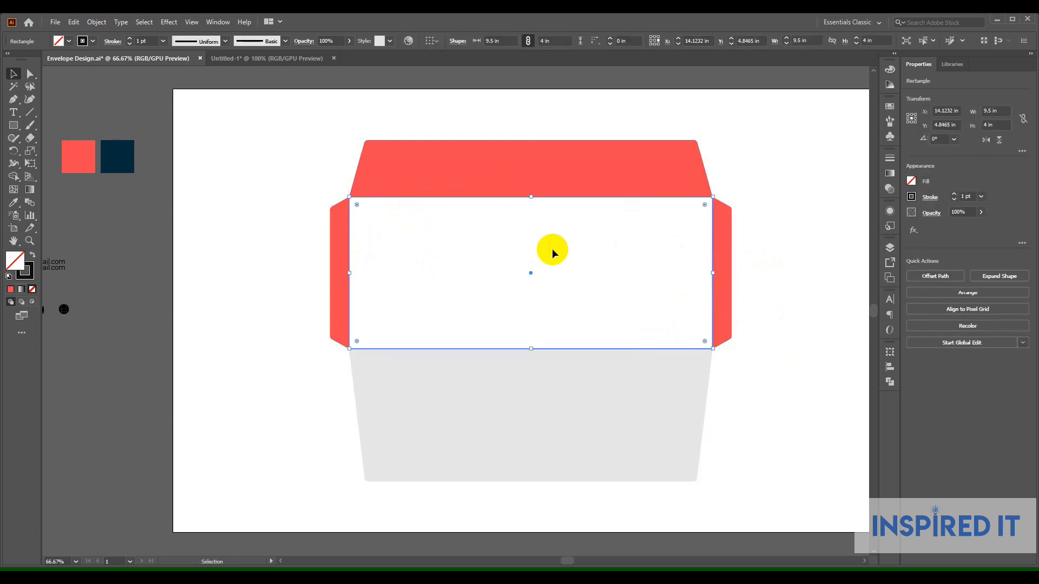
pyautogui.click(33, 255)
# Offset the central rectangle's path by -0.2 in with mitered joins and a miter limit of 4.
pyautogui.click(448, 220)
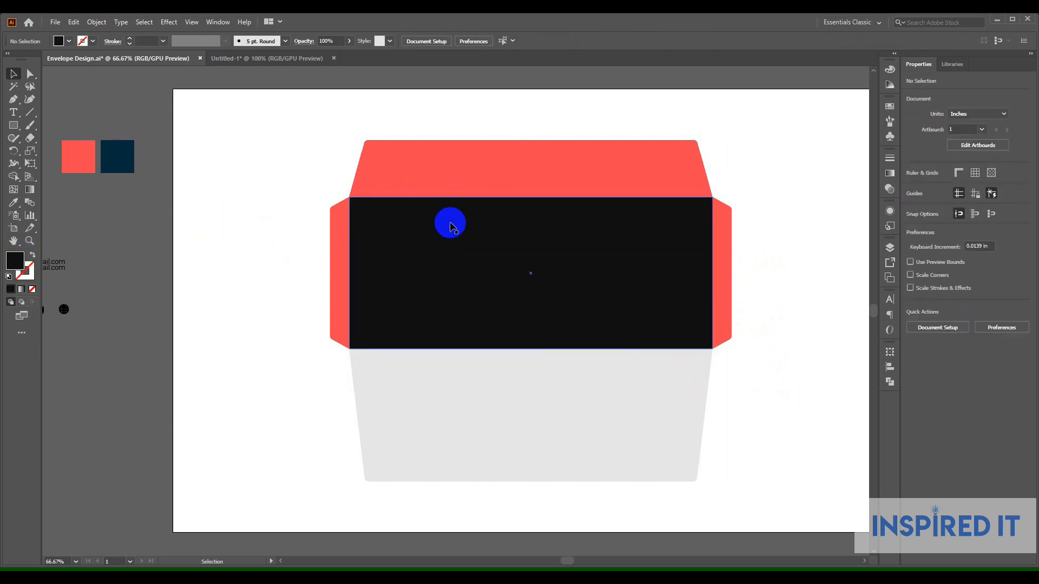
pyautogui.click(98, 22)
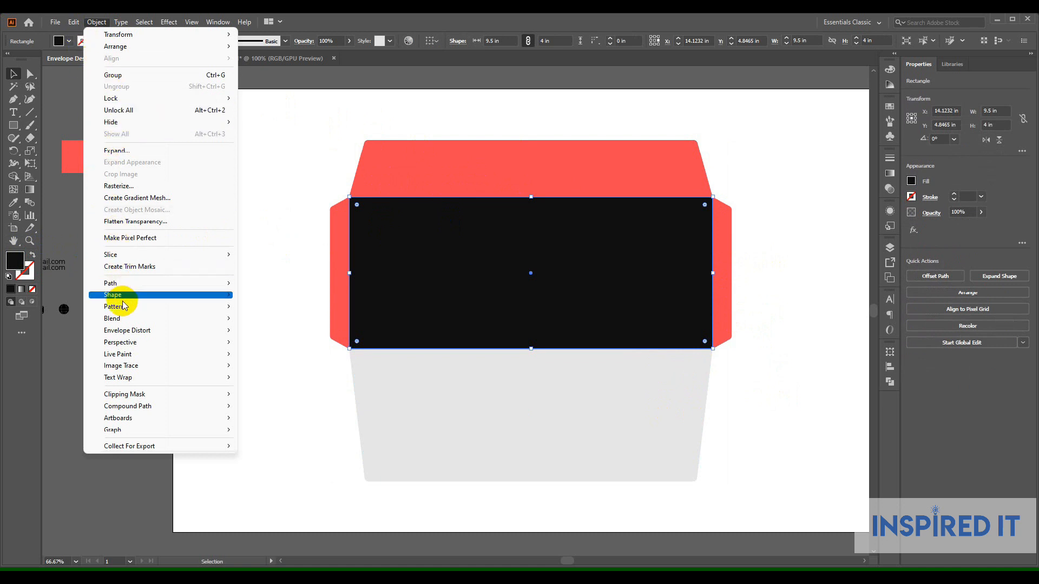
pyautogui.moveTo(134, 282)
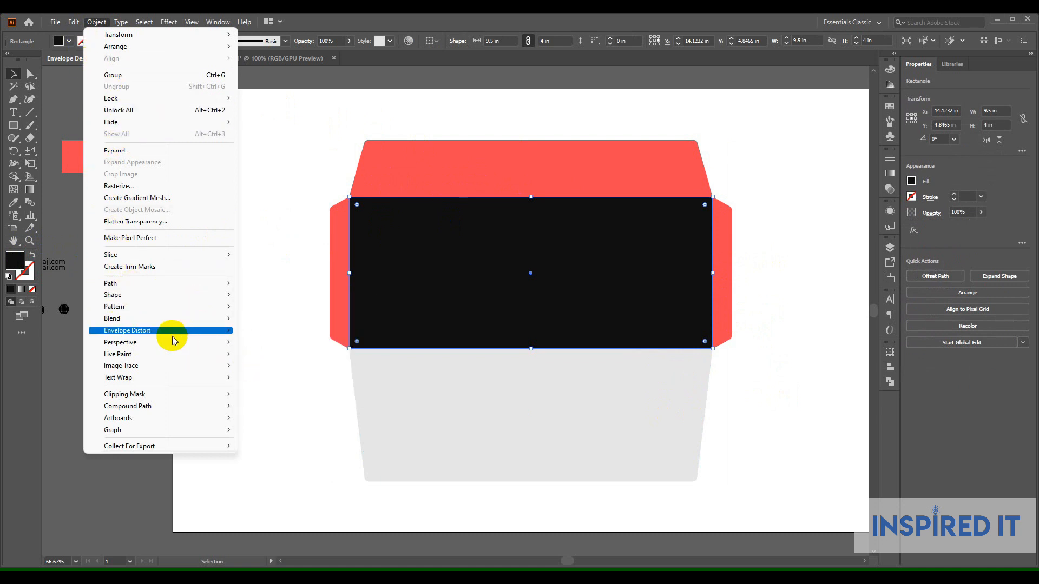
pyautogui.moveTo(168, 291)
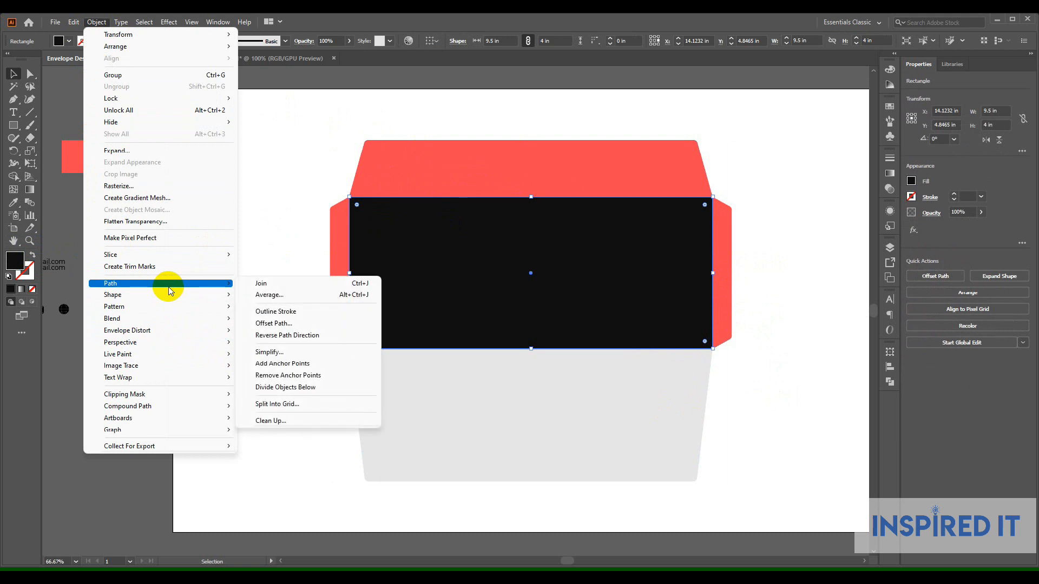
pyautogui.click(308, 324)
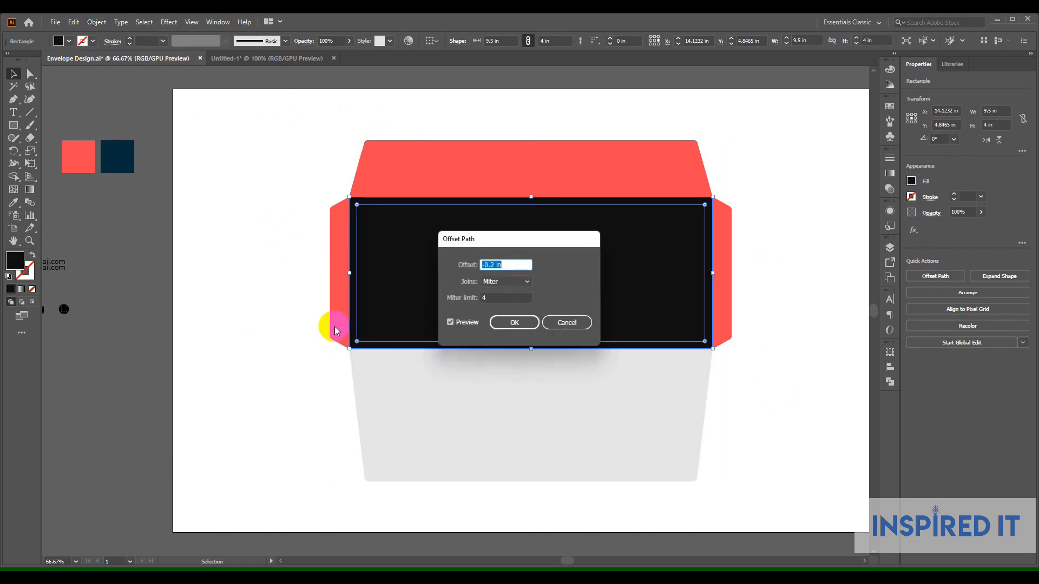
pyautogui.click(514, 323)
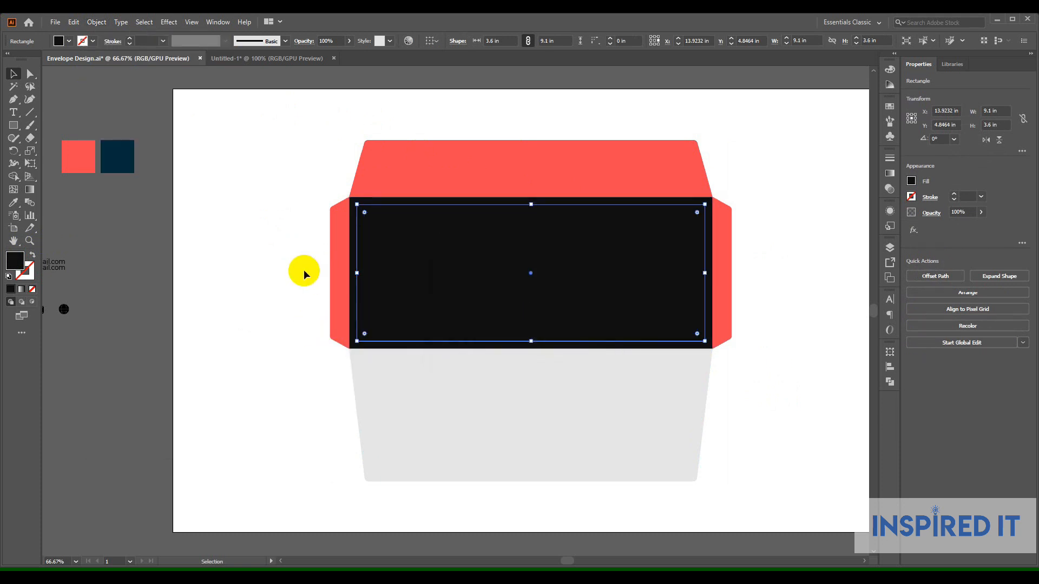
# Convert the inner offset rectangle into a guide and lock the guides.
pyautogui.click(271, 247)
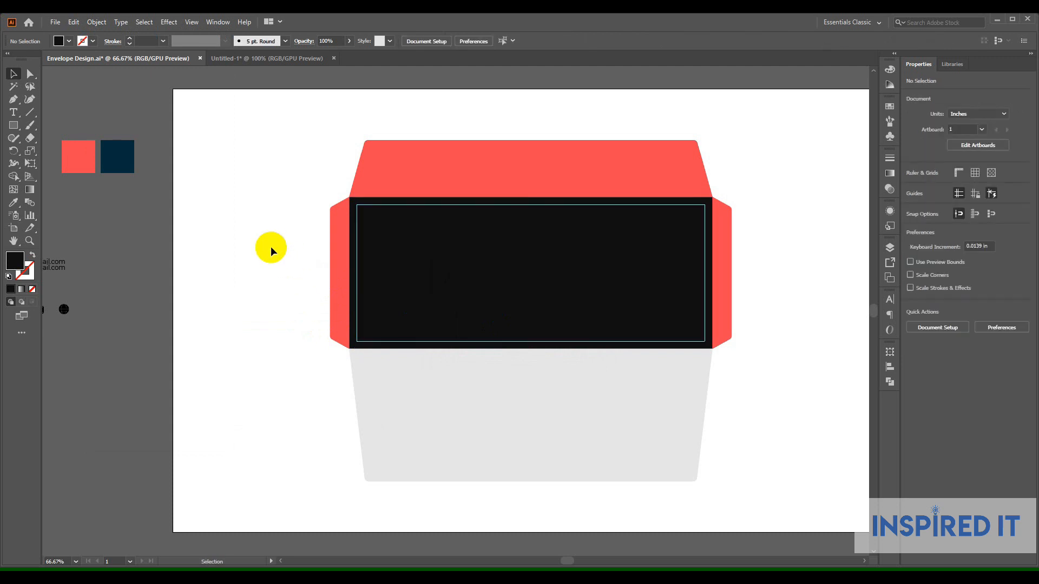
pyautogui.click(355, 259)
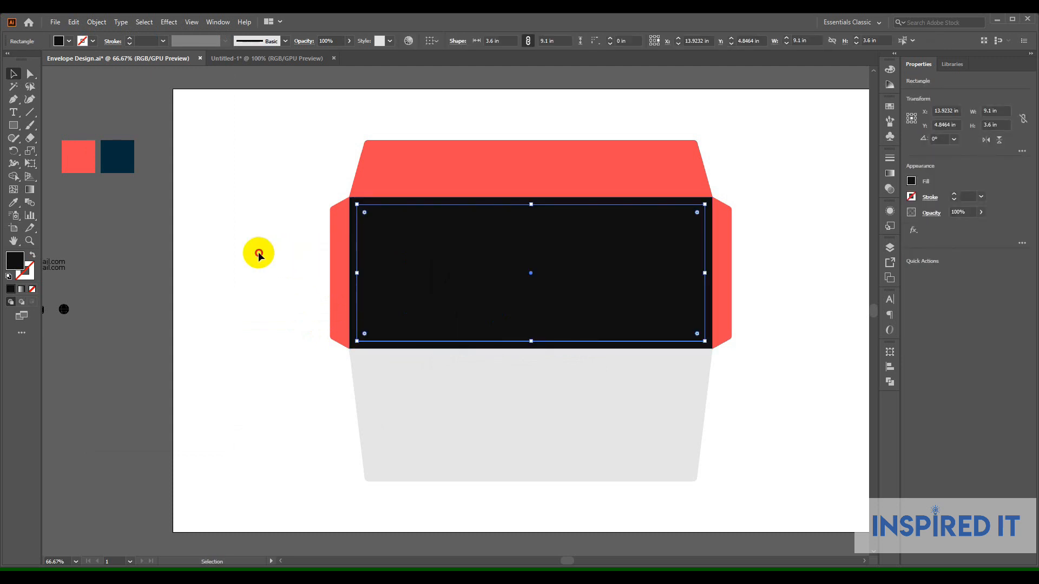
pyautogui.rightClick(258, 252)
pyautogui.click(292, 353)
pyautogui.click(356, 267)
pyautogui.click(264, 270)
# Change the central rectangle's fill to white FFFFFF.
pyautogui.click(577, 262)
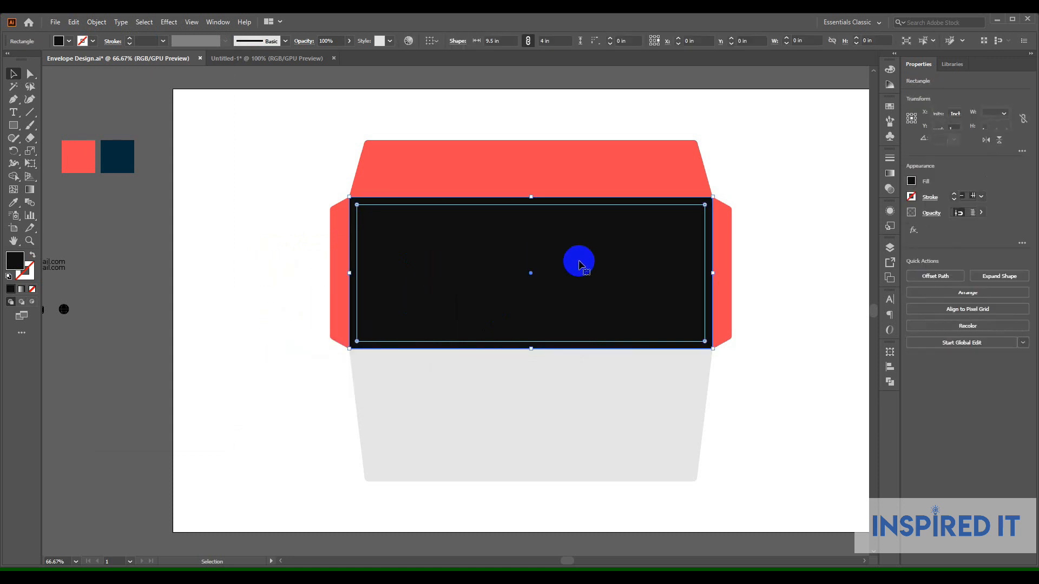
pyautogui.click(773, 270)
pyautogui.click(572, 265)
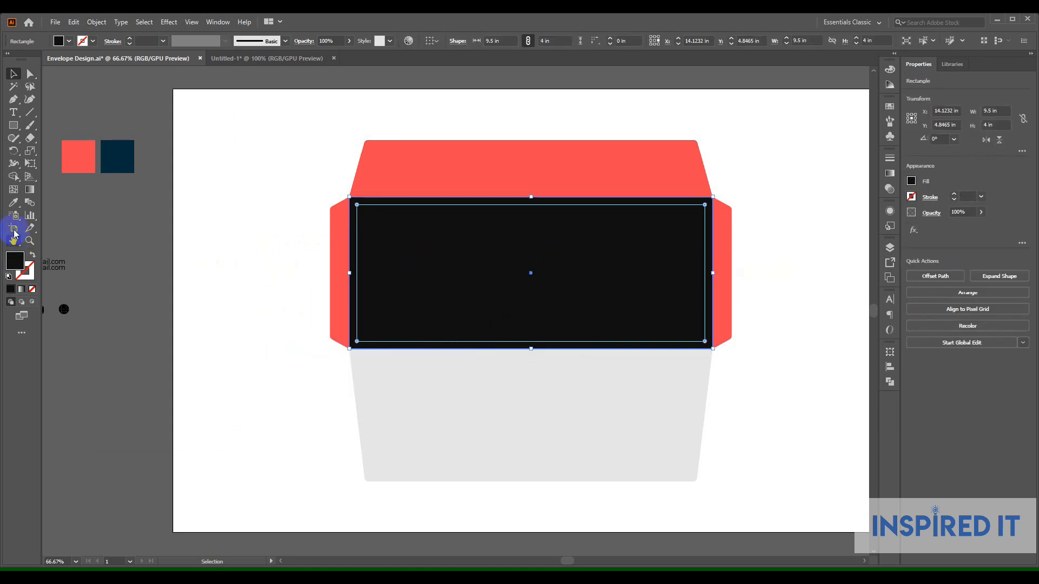
pyautogui.click(14, 202)
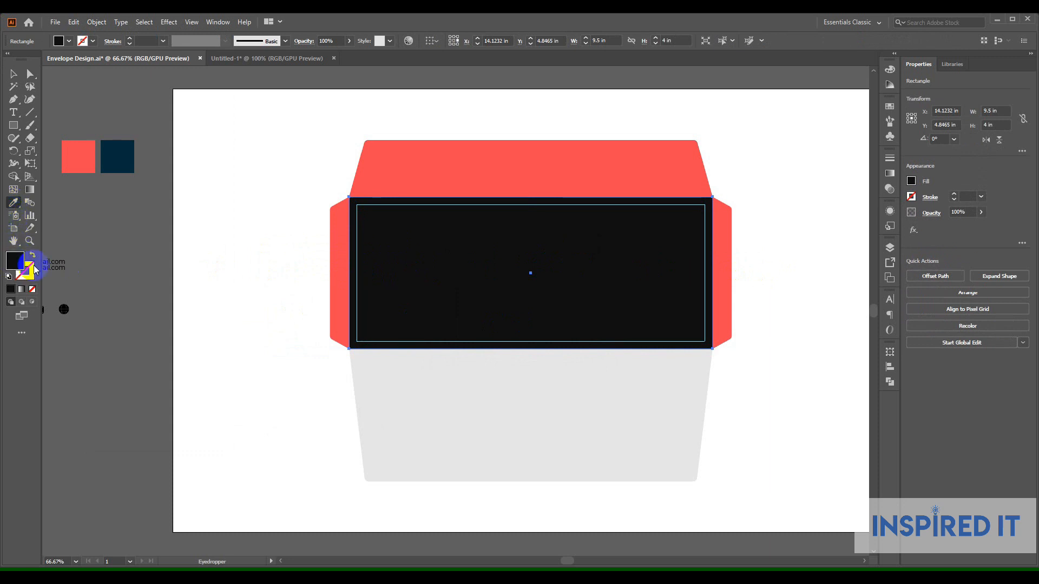
pyautogui.doubleClick(20, 263)
pyautogui.moveTo(440, 275); pyautogui.dragTo(364, 213)
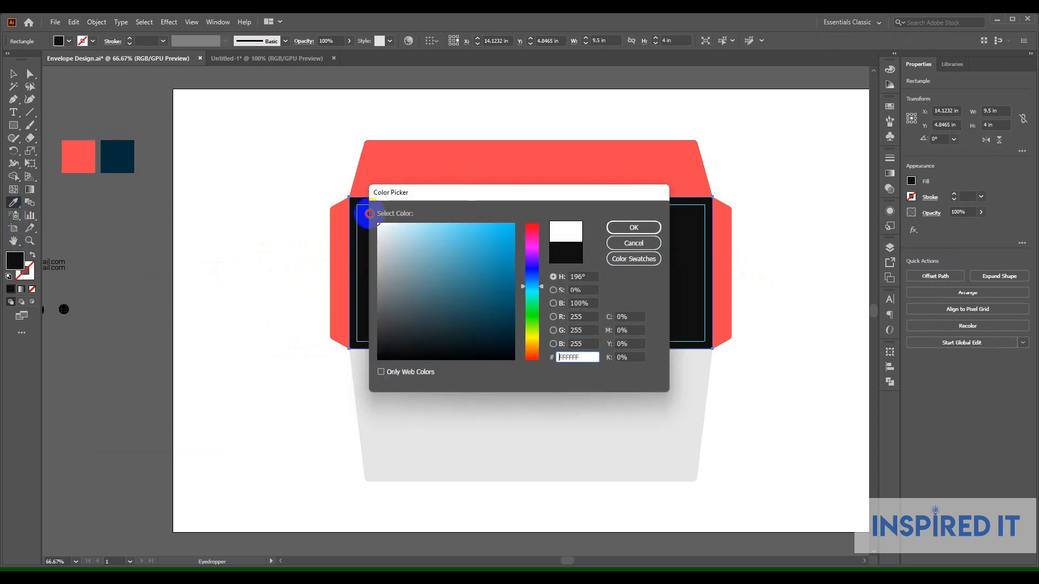
pyautogui.click(632, 234)
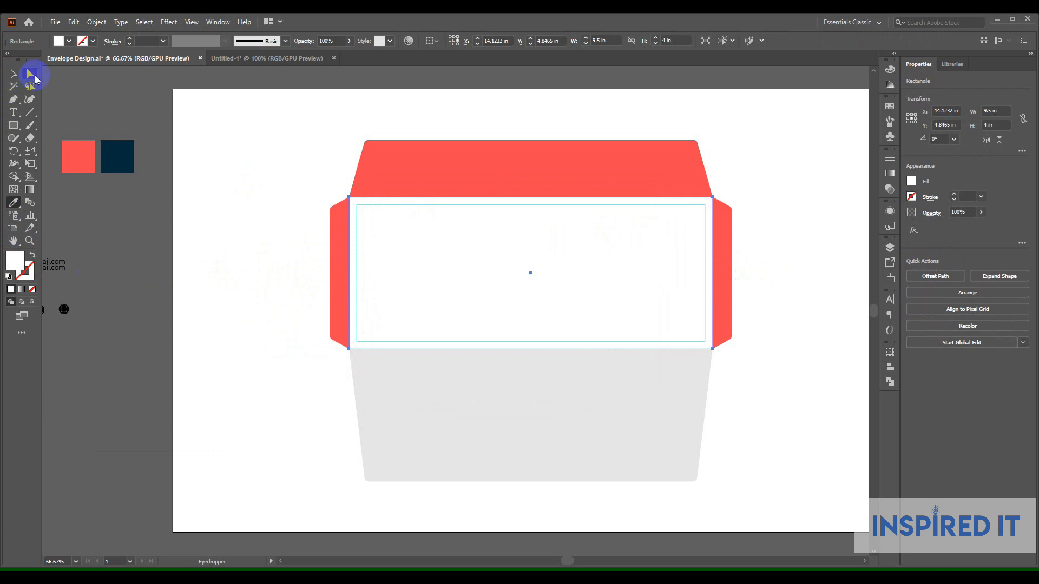
pyautogui.click(10, 76)
pyautogui.click(222, 184)
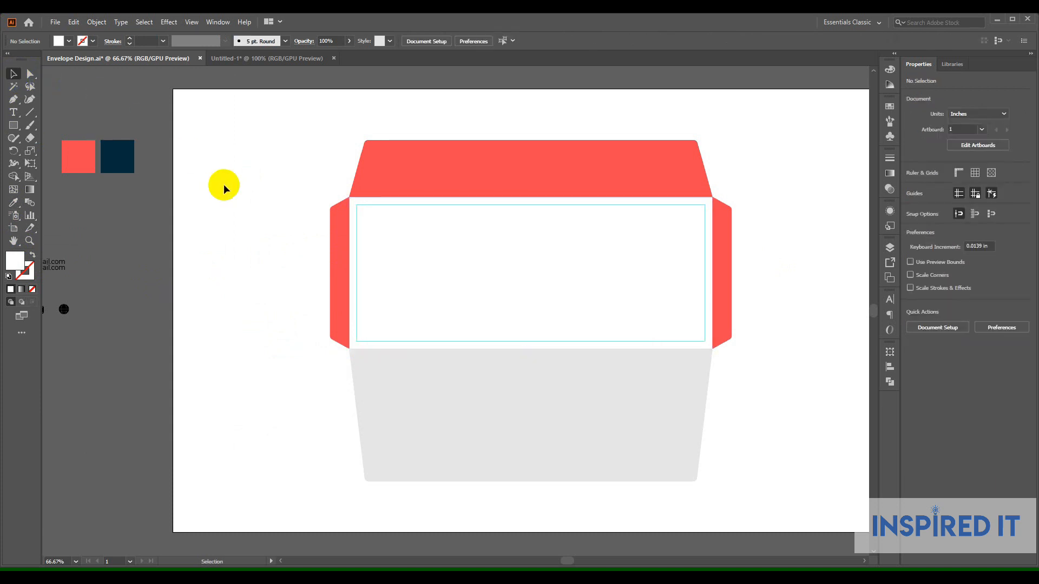
pyautogui.hscroll(-2, 255, 187)
pyautogui.hscroll(2, 724, 366)
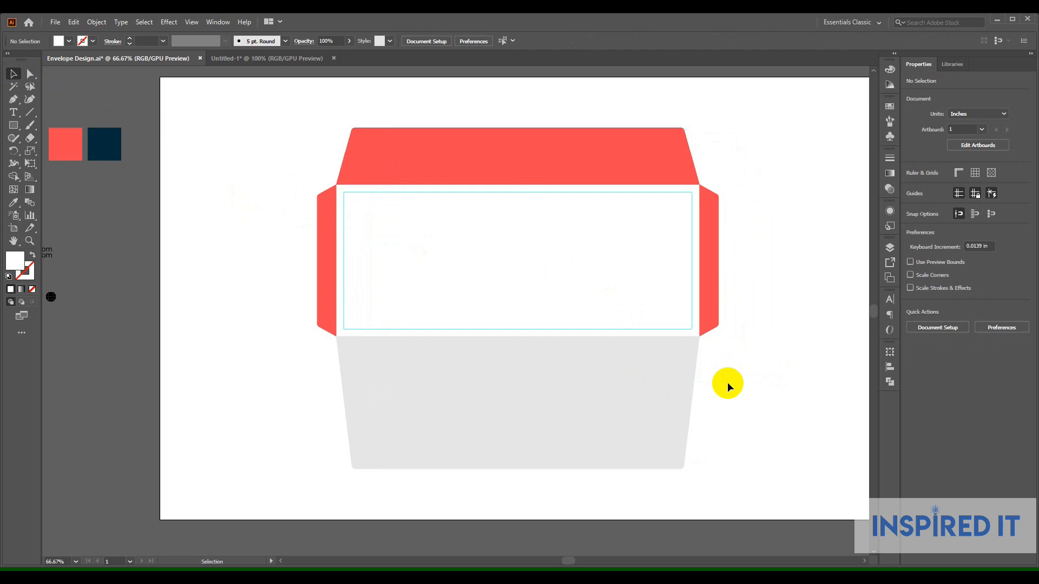
pyautogui.click(727, 382)
pyautogui.click(641, 397)
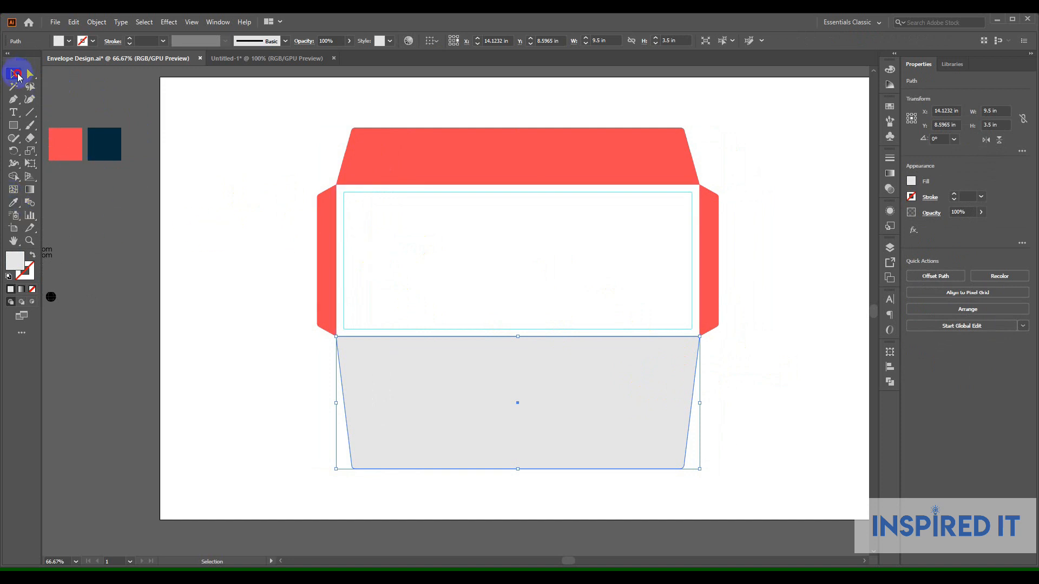
pyautogui.click(297, 134)
pyautogui.click(394, 155)
pyautogui.keyDown('shift'); pyautogui.click(322, 222); pyautogui.keyUp('shift')
pyautogui.keyDown('shift'); pyautogui.click(702, 265); pyautogui.keyUp('shift')
pyautogui.keyDown('shift'); pyautogui.click(634, 381); pyautogui.keyUp('shift')
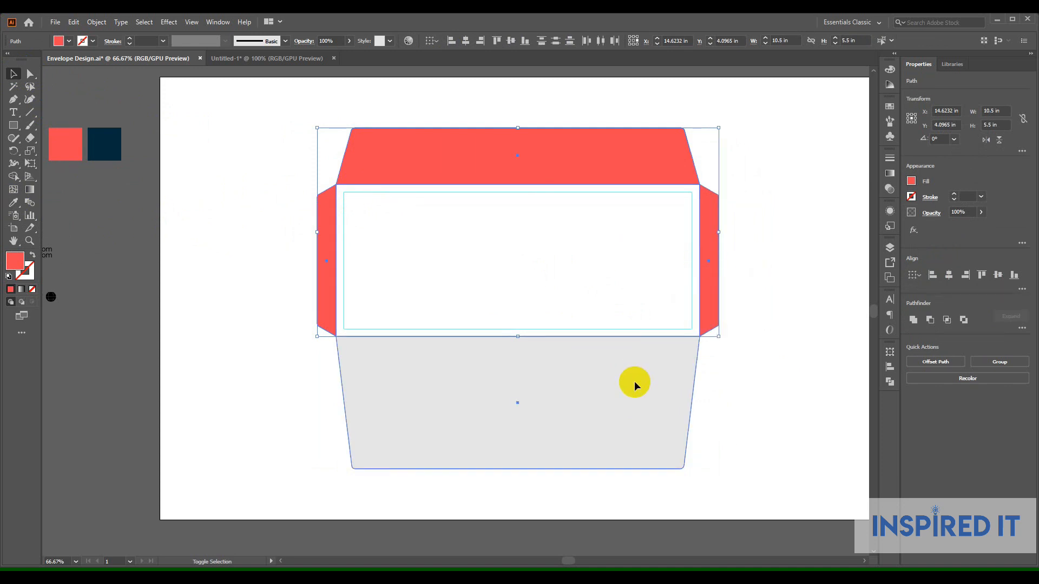
pyautogui.click(775, 384)
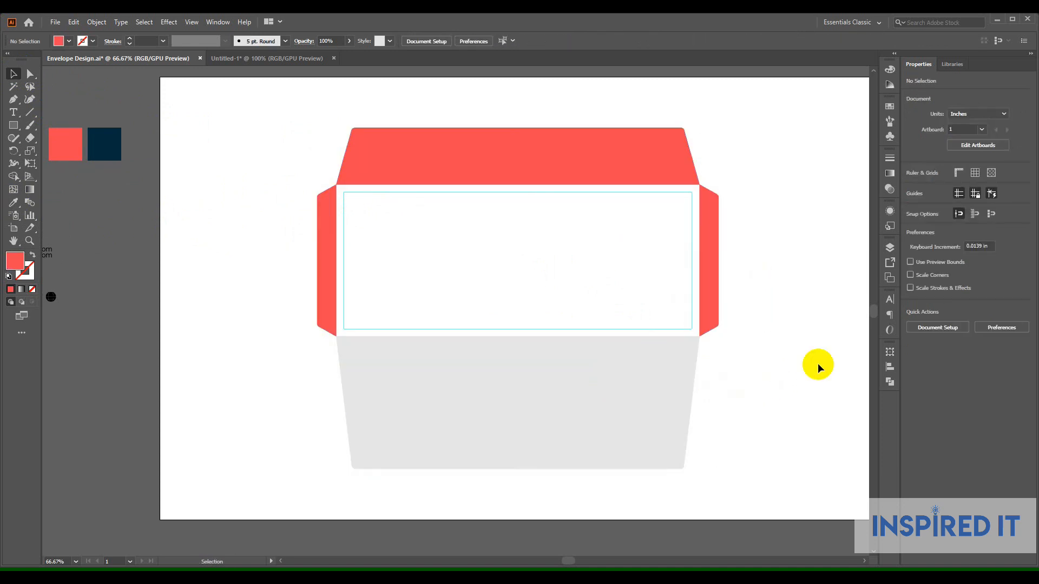
# Move the State Life logo from beside the artboard into the upper-left area of the envelope's central panel.
pyautogui.scroll(-1, 502, 282)
pyautogui.moveTo(253, 287); pyautogui.dragTo(395, 295)
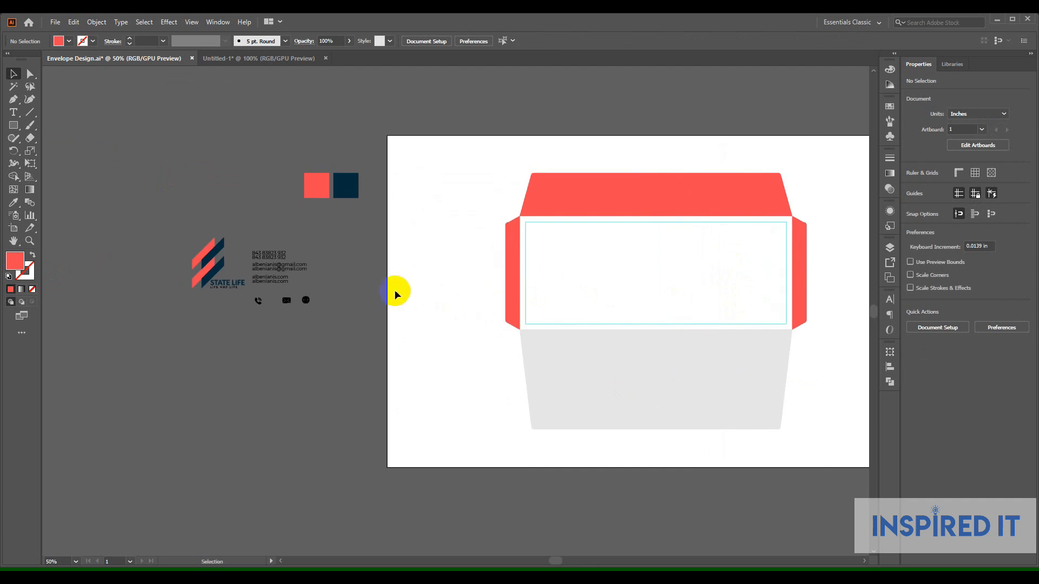
pyautogui.click(601, 278)
pyautogui.click(376, 257)
pyautogui.click(531, 262)
pyautogui.click(420, 256)
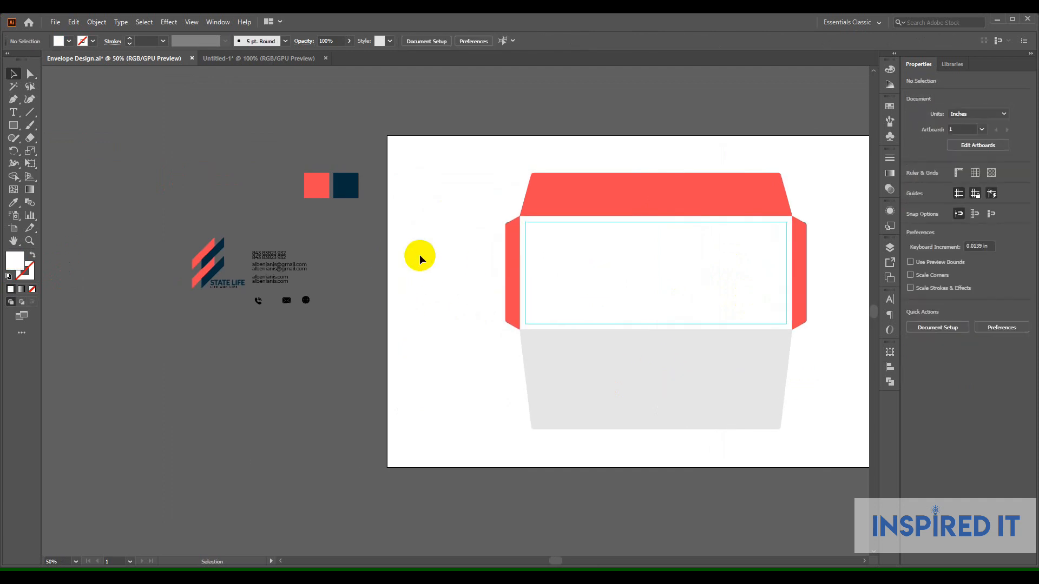
pyautogui.moveTo(283, 260); pyautogui.dragTo(222, 279)
pyautogui.moveTo(150, 271); pyautogui.dragTo(490, 251)
pyautogui.click(397, 258)
pyautogui.scroll(3, 479, 273)
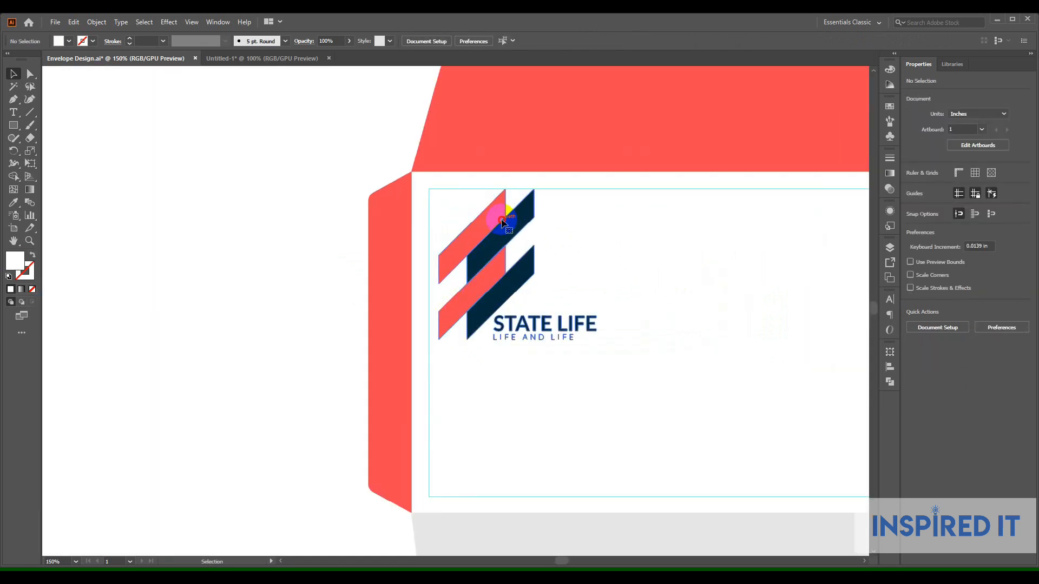
# Scale the State Life logo down proportionally to about 1.35 x 1.30 in near the guide's upper-left corner.
pyautogui.click(502, 222)
pyautogui.moveTo(596, 195); pyautogui.dragTo(577, 210)
pyautogui.click(274, 216)
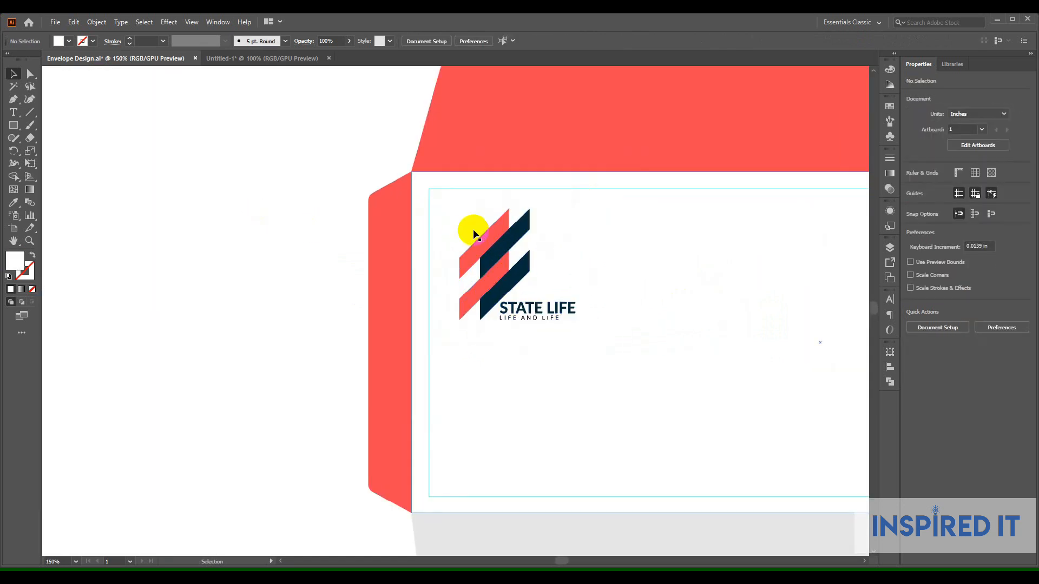
pyautogui.scroll(2, 474, 233)
pyautogui.moveTo(510, 228); pyautogui.dragTo(471, 187)
pyautogui.moveTo(618, 147); pyautogui.dragTo(592, 167)
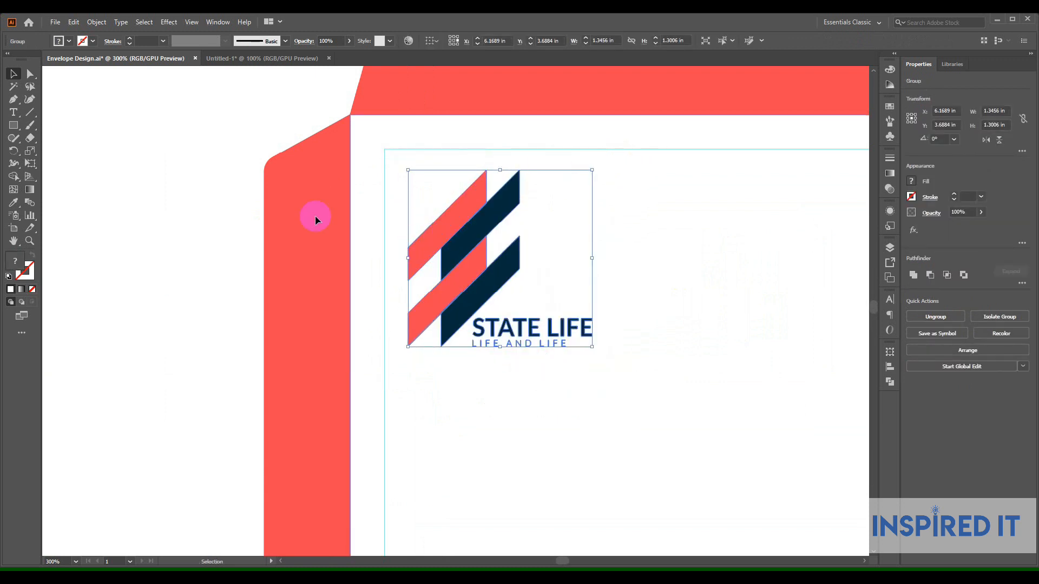
pyautogui.click(314, 218)
# Align the State Life logo with the upper-left corner of the central panel's margin guide.
pyautogui.scroll(2, 481, 192)
pyautogui.moveTo(481, 192); pyautogui.dragTo(424, 153)
pyautogui.scroll(-2, 474, 215)
pyautogui.click(199, 220)
pyautogui.scroll(-2, 200, 221)
pyautogui.moveTo(187, 257); pyautogui.dragTo(245, 243)
pyautogui.scroll(-1, 303, 225)
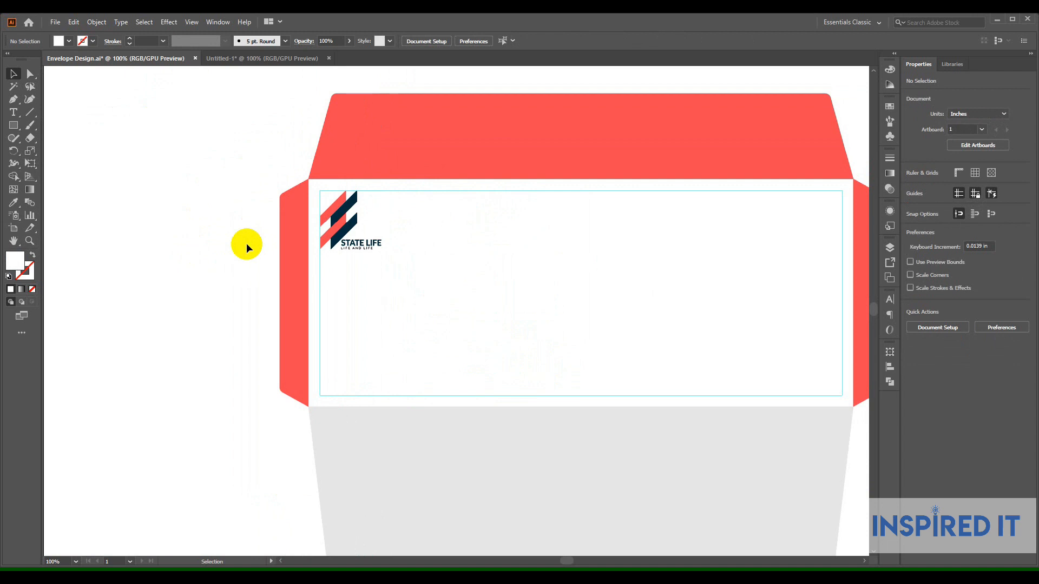
# Apply the coral swatch's fill to the phone, envelope and globe icons beside the artboard.
pyautogui.scroll(-1, 246, 243)
pyautogui.moveTo(238, 255); pyautogui.dragTo(319, 271)
pyautogui.moveTo(130, 294); pyautogui.dragTo(123, 304)
pyautogui.keyDown('shift'); pyautogui.click(157, 300); pyautogui.keyUp('shift')
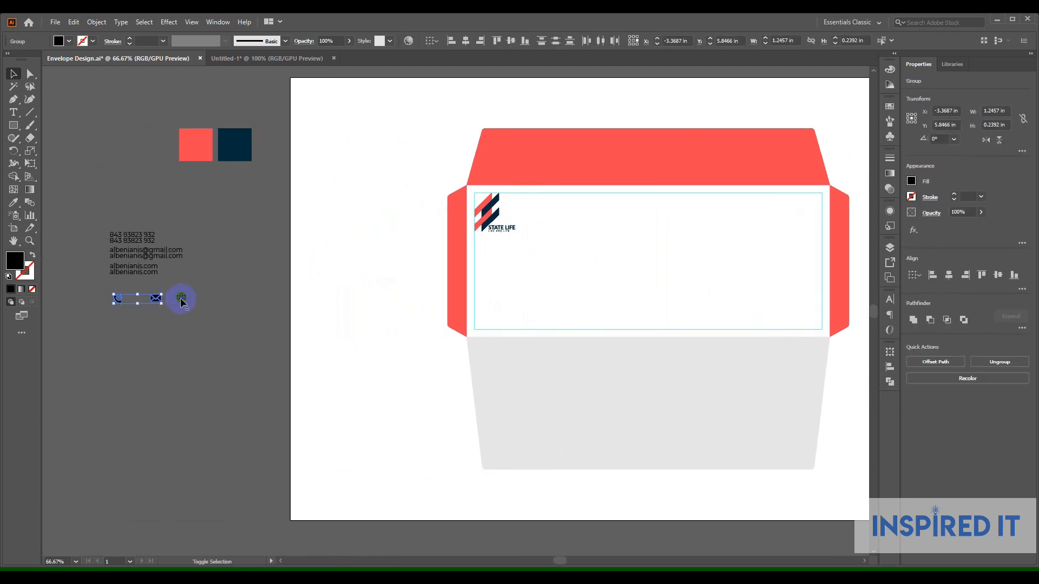
pyautogui.click(189, 145)
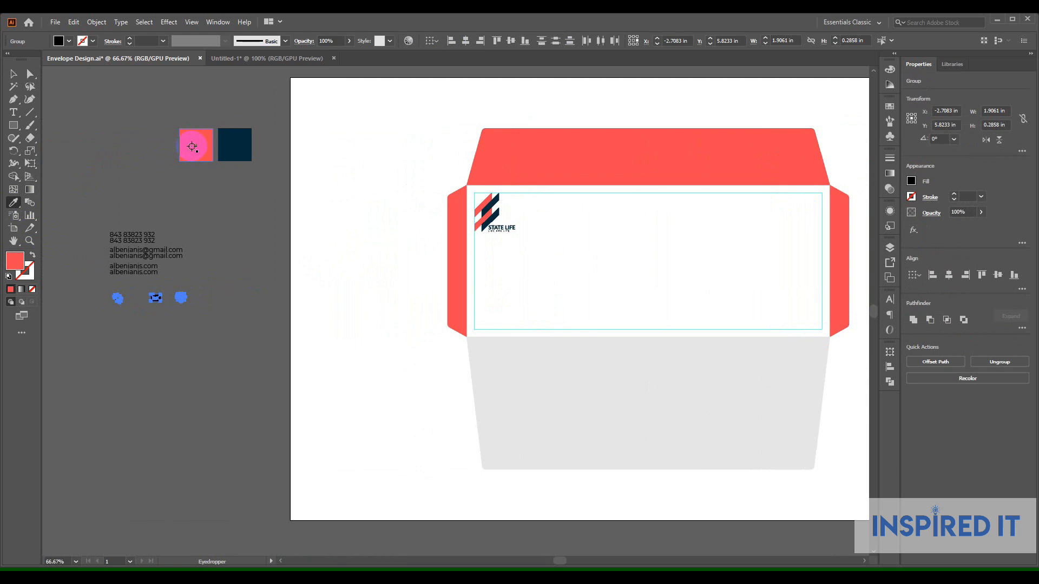
pyautogui.click(13, 73)
pyautogui.click(232, 288)
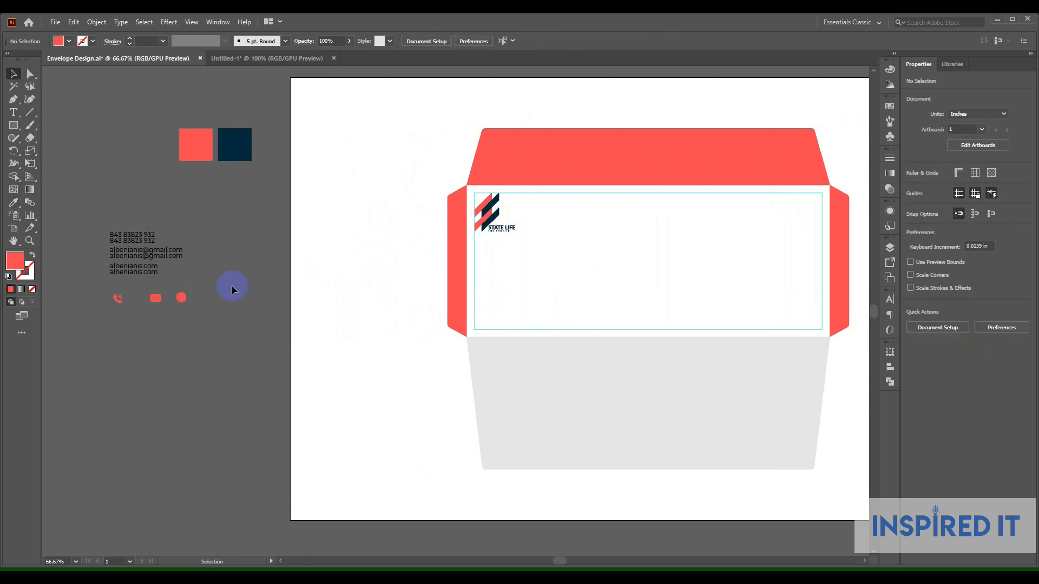
# Duplicate the phone, e-mail and website text lines below the contact icons.
pyautogui.moveTo(219, 274); pyautogui.dragTo(323, 333)
pyautogui.click(380, 317)
pyautogui.scroll(2, 373, 324)
pyautogui.moveTo(393, 315); pyautogui.dragTo(490, 286)
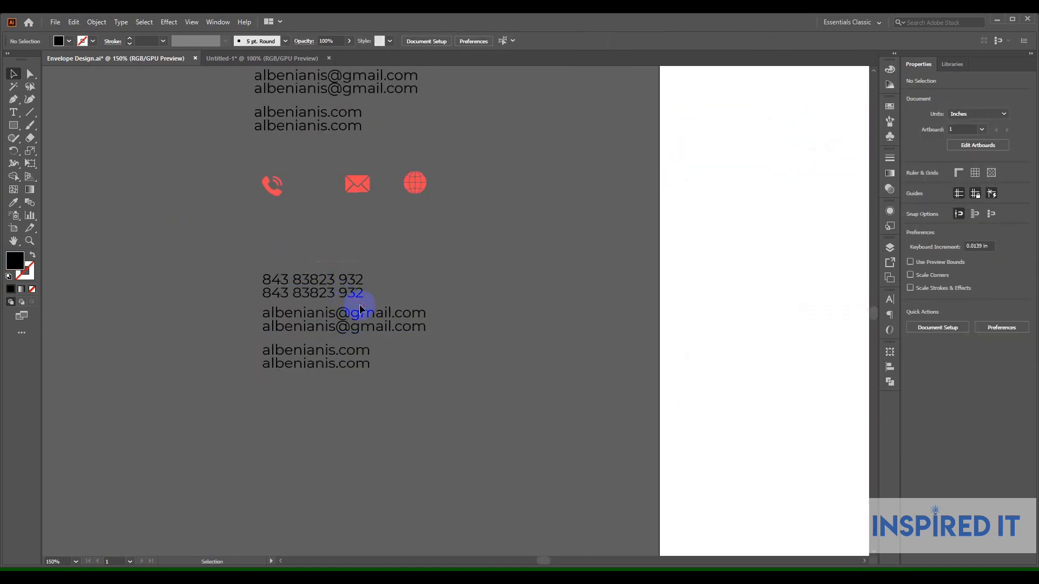
# Convert the duplicated phone, e-mail and website text lines to outlines.
pyautogui.rightClick(353, 287)
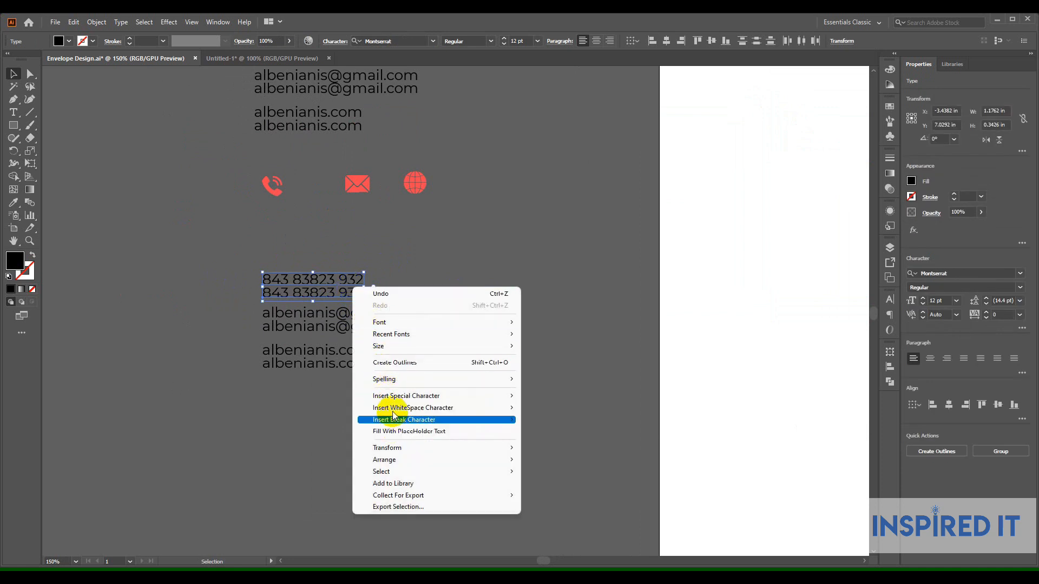
pyautogui.click(396, 363)
pyautogui.click(371, 313)
pyautogui.rightClick(371, 315)
pyautogui.click(450, 323)
pyautogui.click(416, 314)
pyautogui.rightClick(417, 315)
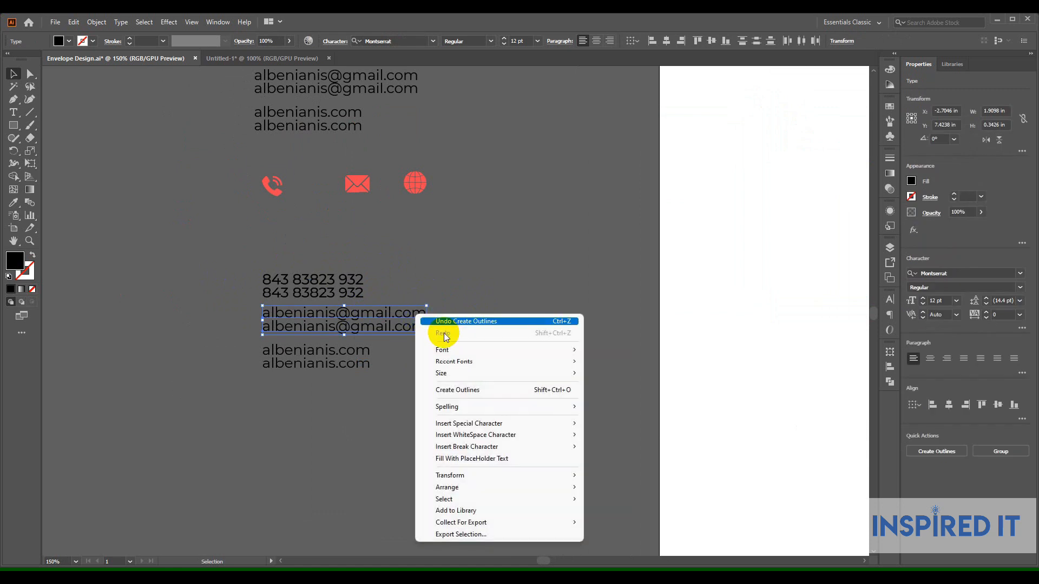
pyautogui.click(464, 389)
pyautogui.click(471, 314)
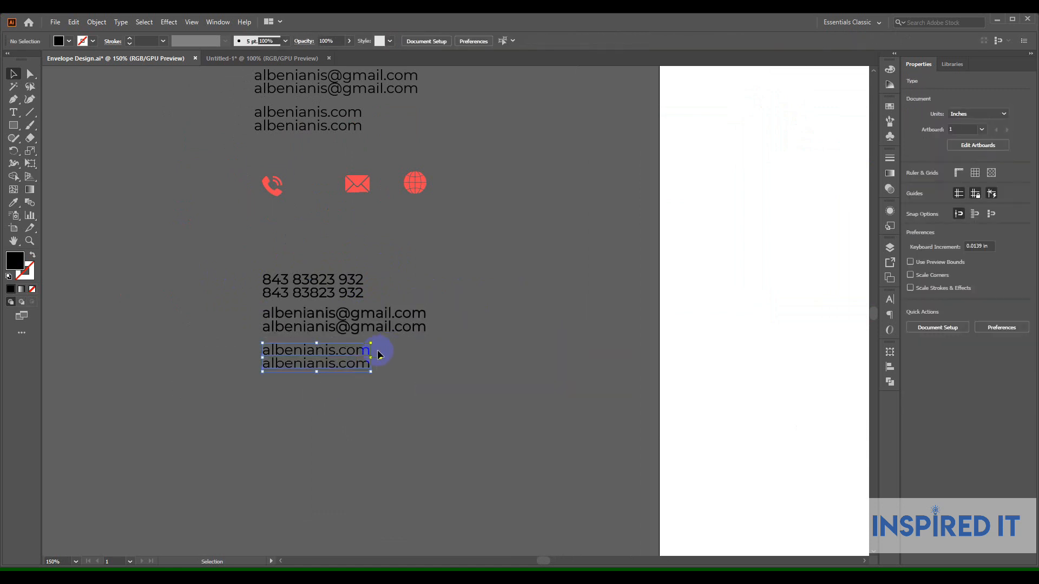
pyautogui.rightClick(379, 354)
pyautogui.click(422, 201)
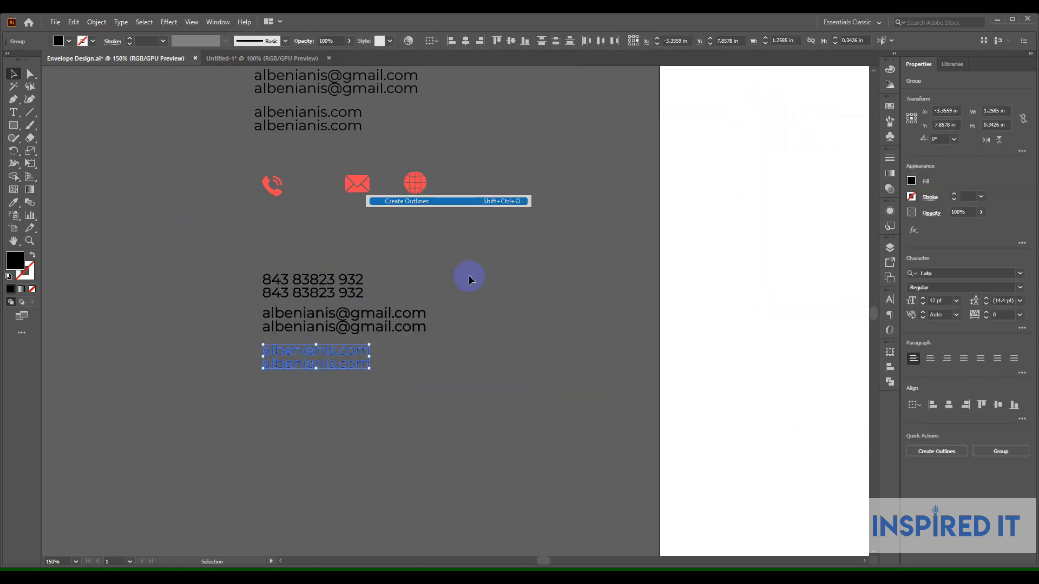
pyautogui.click(508, 312)
# Move the phone, envelope and globe icons in front of their matching outlined text lines.
pyautogui.scroll(-2, 496, 336)
pyautogui.moveTo(514, 326); pyautogui.dragTo(388, 336)
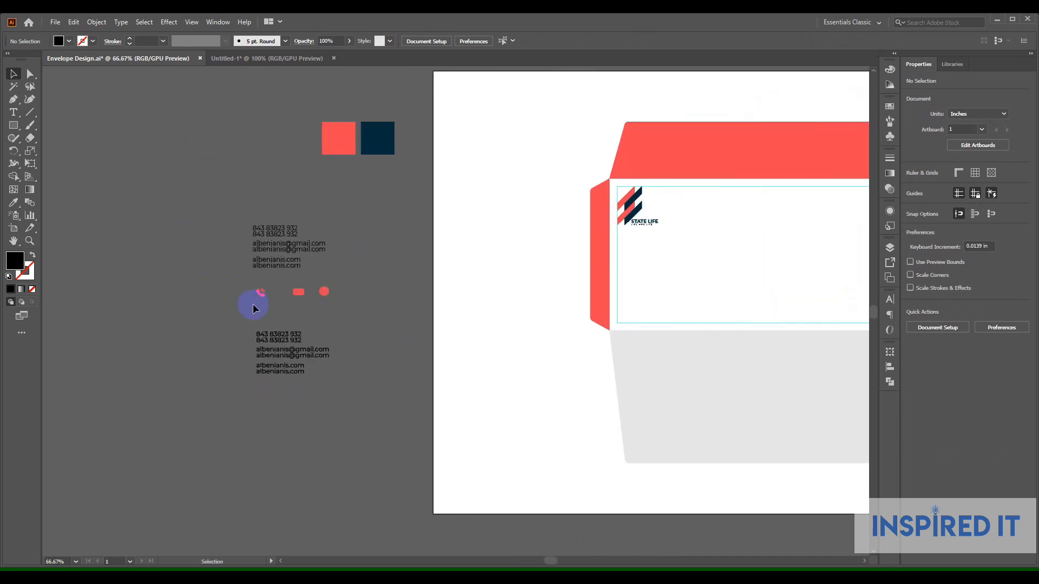
pyautogui.moveTo(287, 323); pyautogui.dragTo(414, 271)
pyautogui.scroll(3, 382, 264)
pyautogui.moveTo(406, 200); pyautogui.dragTo(352, 338)
pyautogui.click(511, 188)
pyautogui.moveTo(512, 189); pyautogui.dragTo(351, 371)
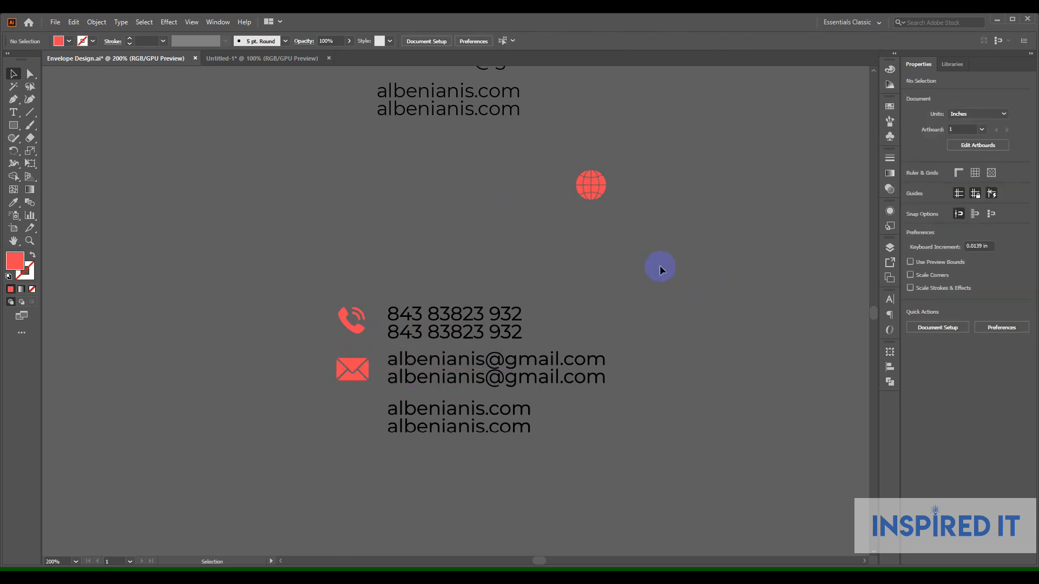
pyautogui.moveTo(594, 196); pyautogui.dragTo(359, 429)
pyautogui.click(397, 456)
pyautogui.moveTo(524, 428); pyautogui.dragTo(624, 351)
pyautogui.scroll(1, 456, 306)
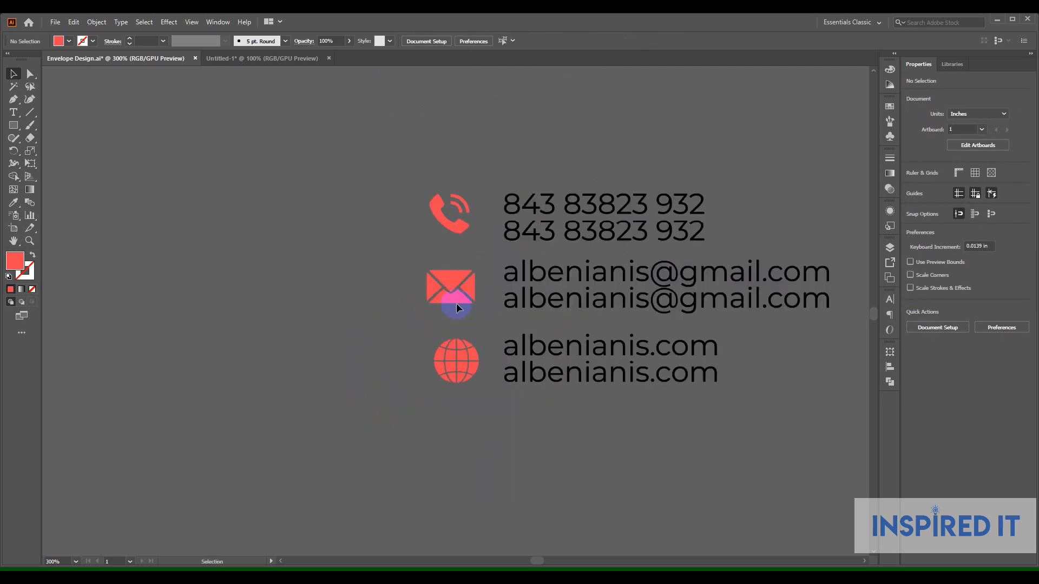
# Scale the envelope icon down slightly and proportionally to suit the phone and globe icons.
pyautogui.click(468, 286)
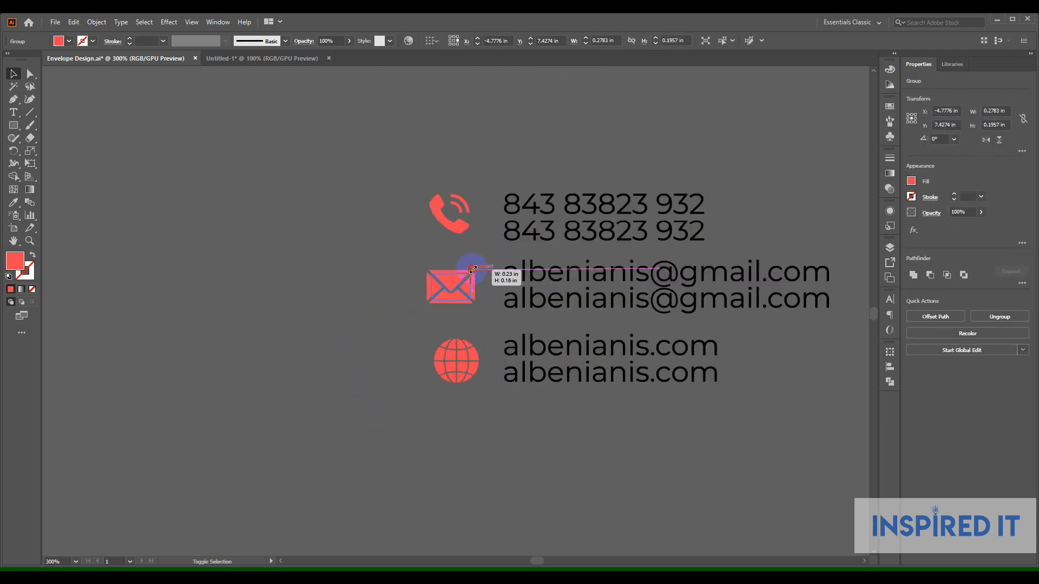
pyautogui.click(489, 262)
pyautogui.moveTo(474, 269); pyautogui.dragTo(454, 297)
pyautogui.click(452, 348)
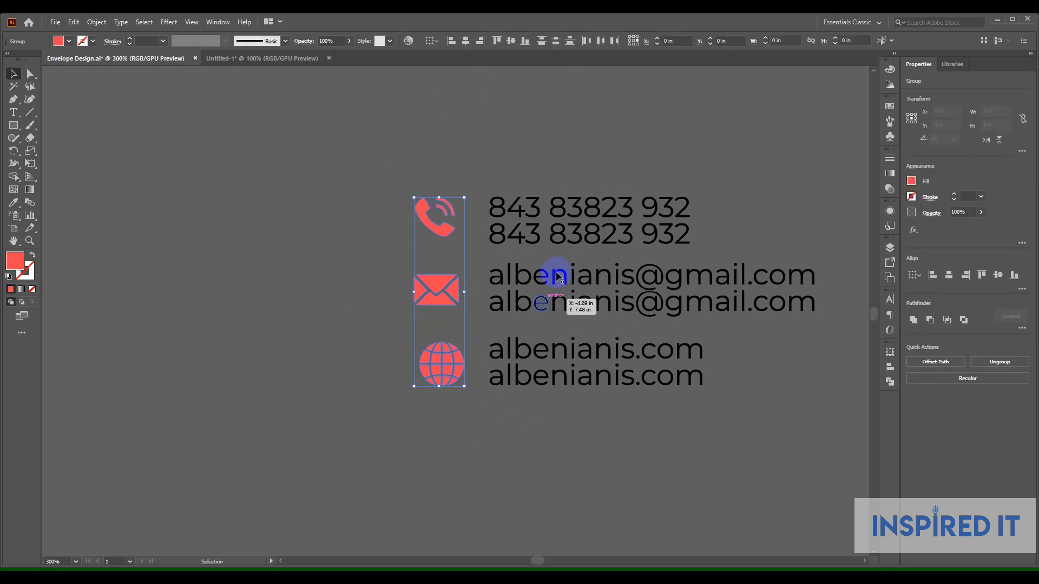
pyautogui.keyDown('shift'); pyautogui.click(563, 232); pyautogui.keyUp('shift')
pyautogui.click(595, 170)
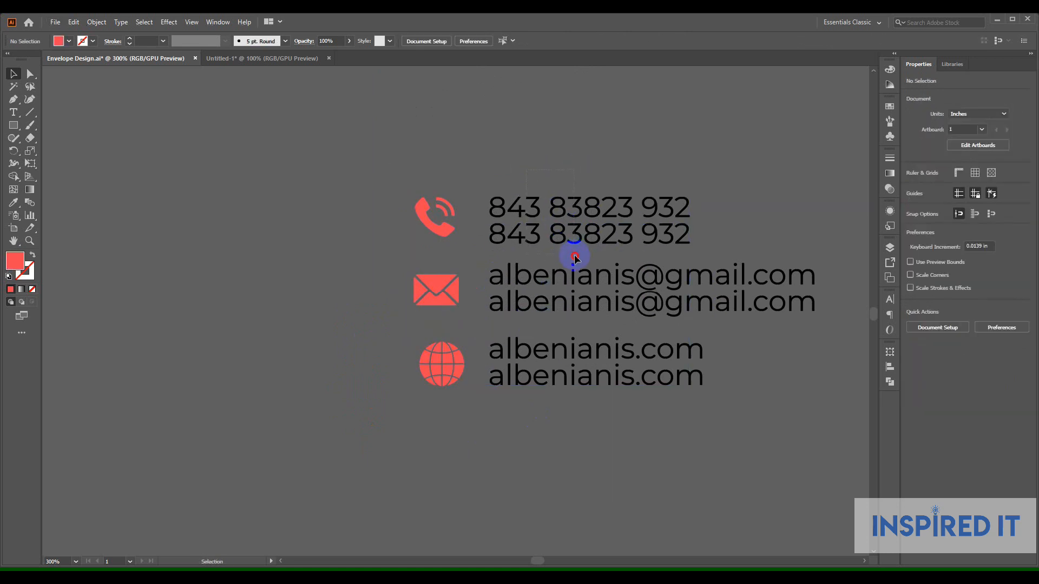
# Centre the envelope icon vertically with the two e-mail lines.
pyautogui.moveTo(575, 258); pyautogui.dragTo(599, 187)
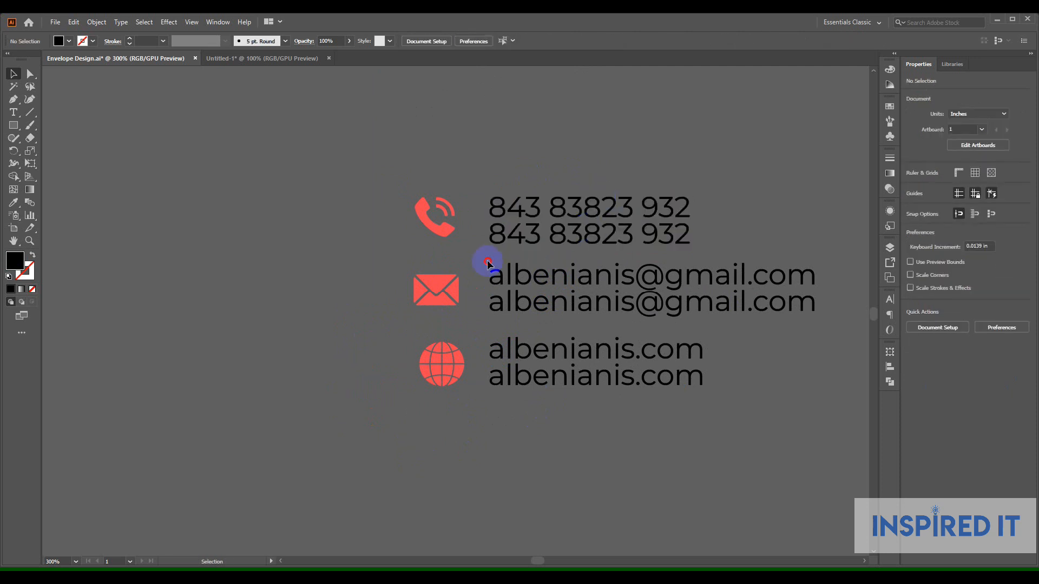
pyautogui.click(576, 319)
pyautogui.moveTo(620, 427); pyautogui.dragTo(741, 364)
pyautogui.click(743, 364)
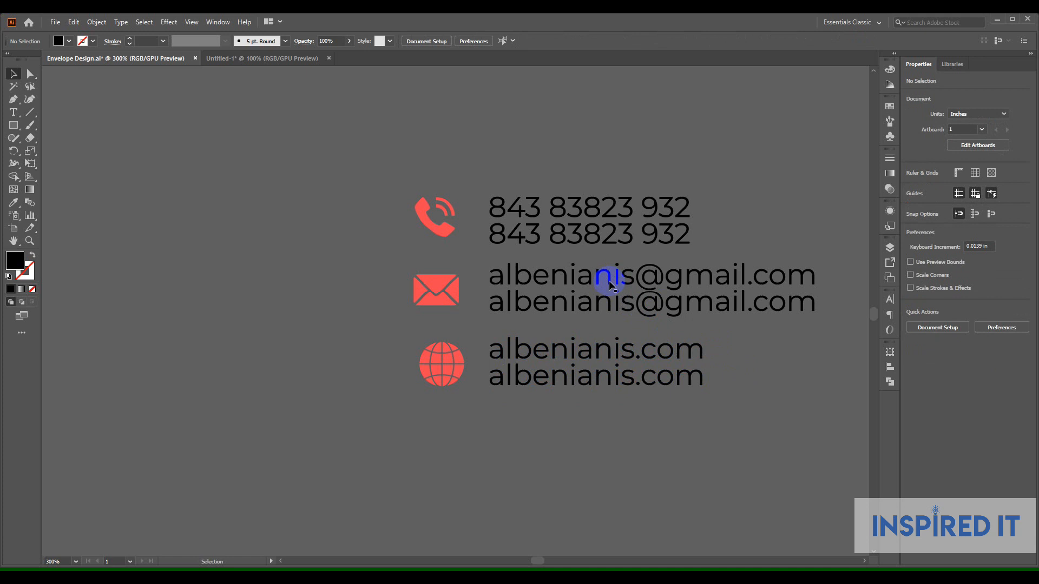
pyautogui.click(609, 280)
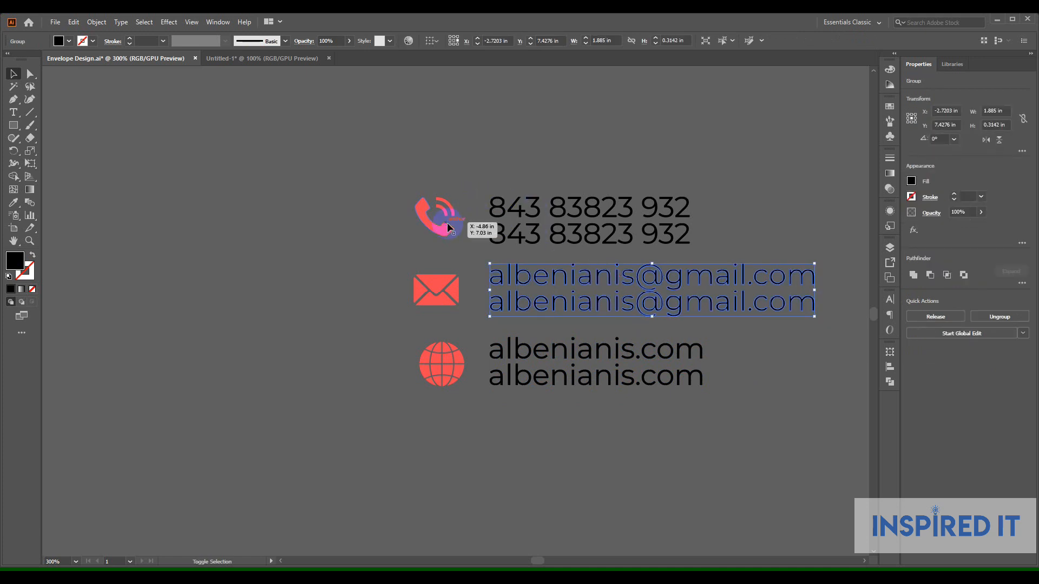
pyautogui.keyDown('shift'); pyautogui.click(437, 280); pyautogui.keyUp('shift')
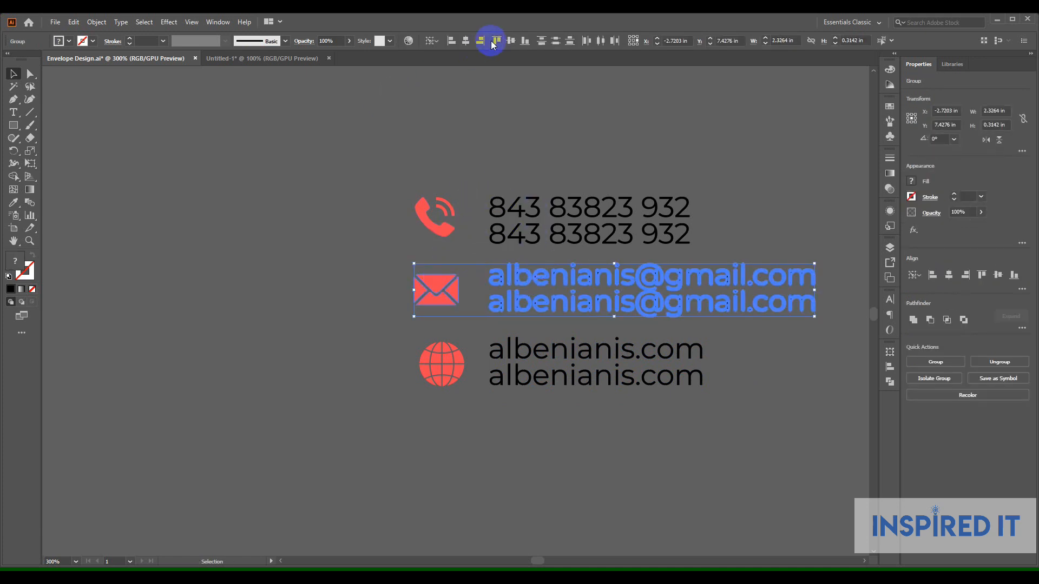
pyautogui.click(524, 99)
# Centre the phone icon vertically with the two phone number lines.
pyautogui.moveTo(584, 244); pyautogui.dragTo(585, 244)
pyautogui.hotkey('ctrl', 'g')
pyautogui.click(524, 203)
pyautogui.click(557, 225)
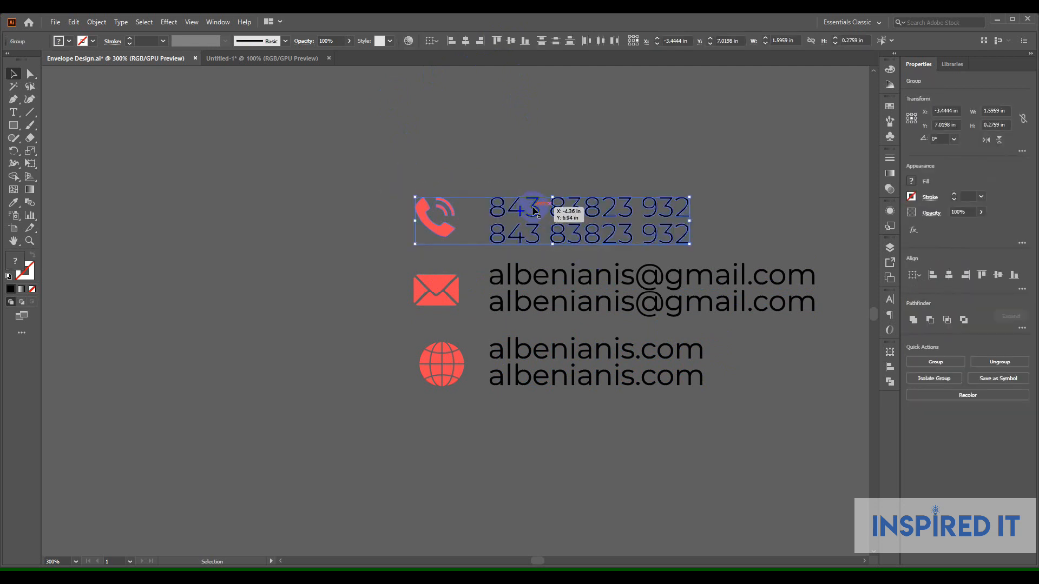
pyautogui.click(530, 129)
pyautogui.scroll(-2, 556, 167)
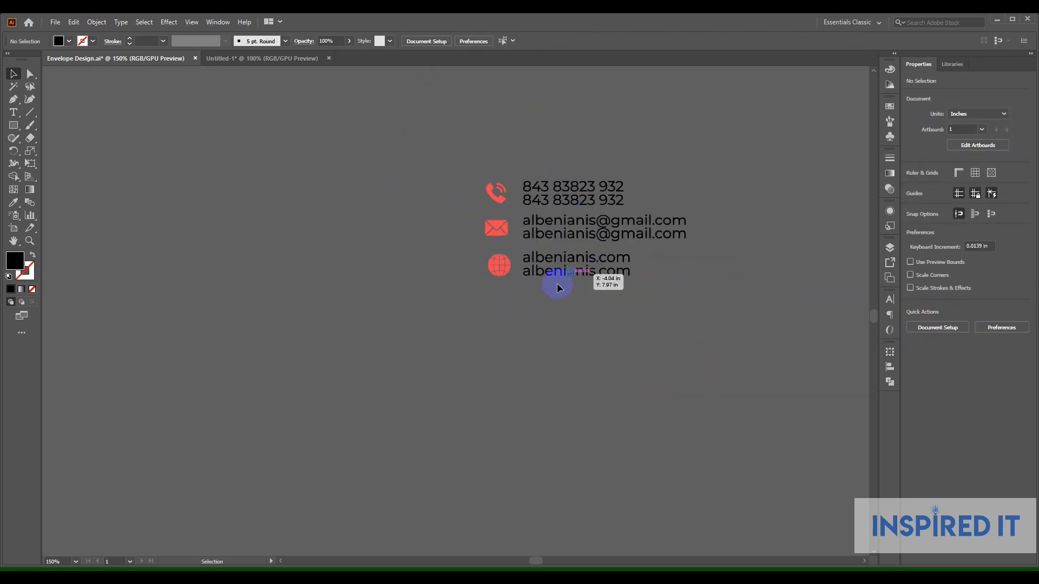
# Centre the globe icon vertically with the two website lines.
pyautogui.click(570, 264)
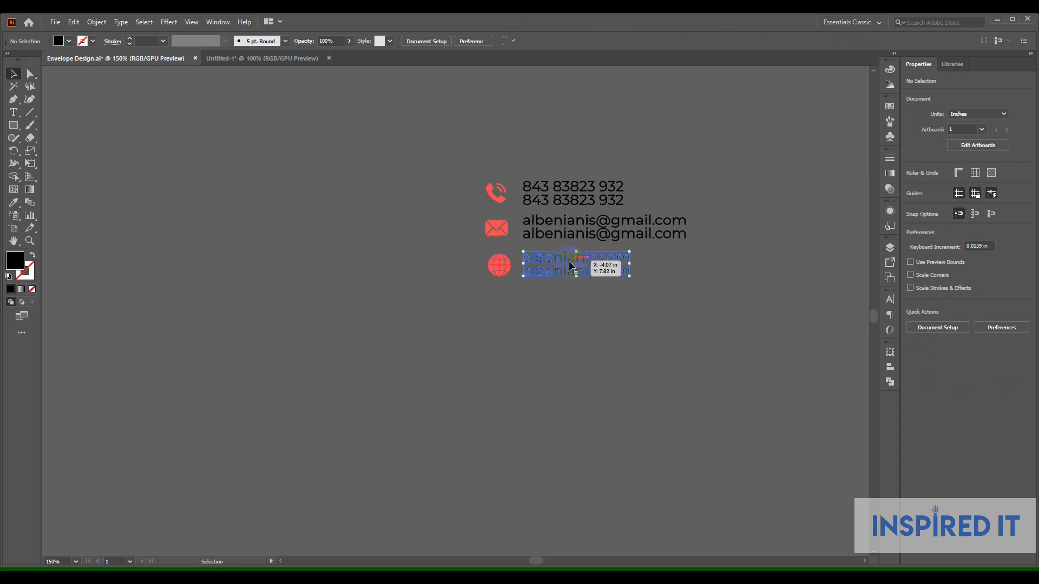
pyautogui.keyDown('shift'); pyautogui.click(498, 265); pyautogui.keyUp('shift')
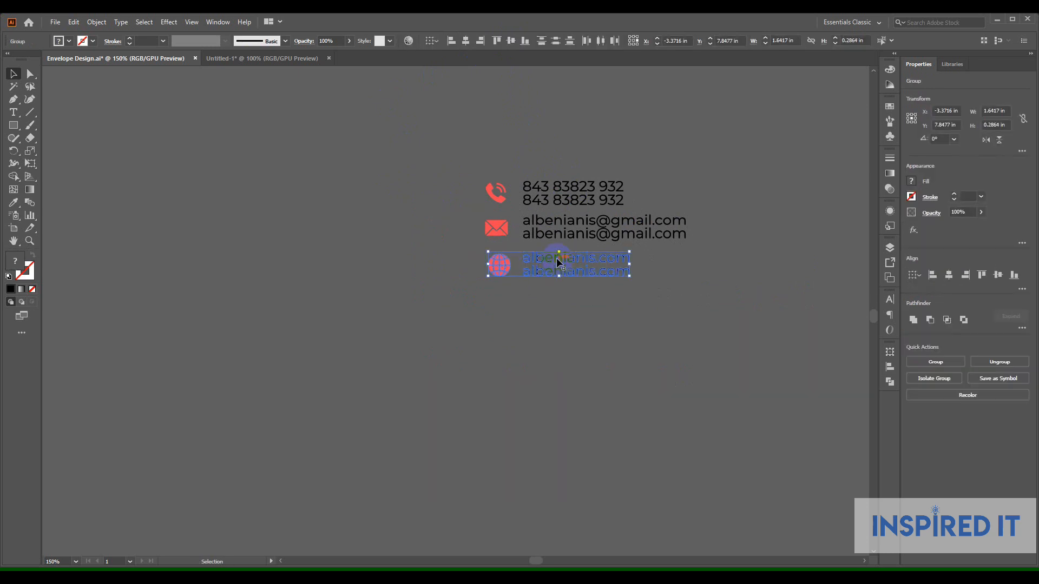
pyautogui.click(512, 42)
pyautogui.click(567, 162)
pyautogui.moveTo(683, 271); pyautogui.dragTo(575, 290)
# Align the phone, envelope and globe icons on a common horizontal centre to form a straight column.
pyautogui.scroll(-2, 576, 289)
pyautogui.scroll(1, 449, 291)
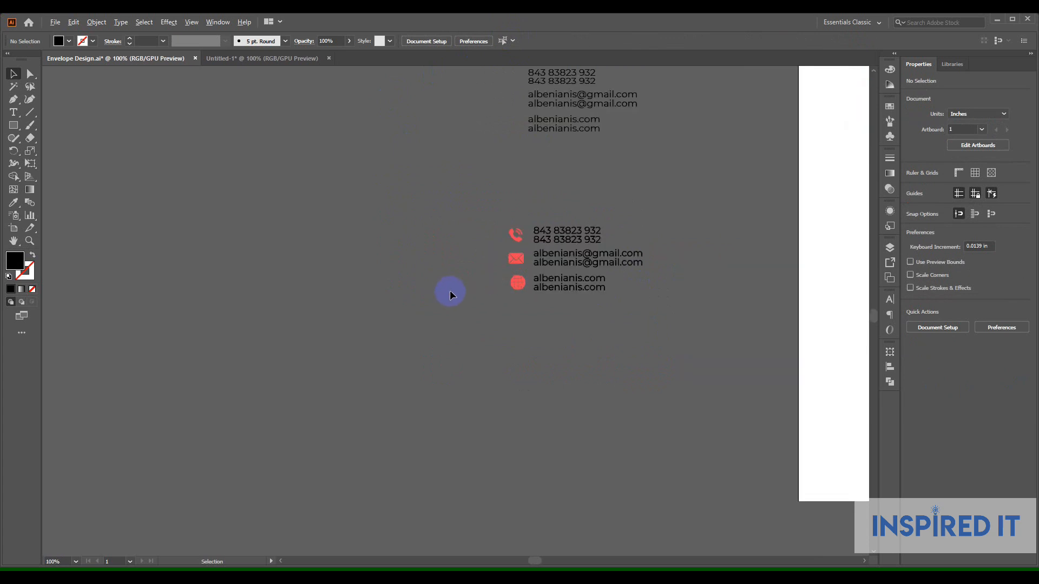
pyautogui.scroll(2, 565, 299)
pyautogui.moveTo(432, 139); pyautogui.dragTo(496, 225)
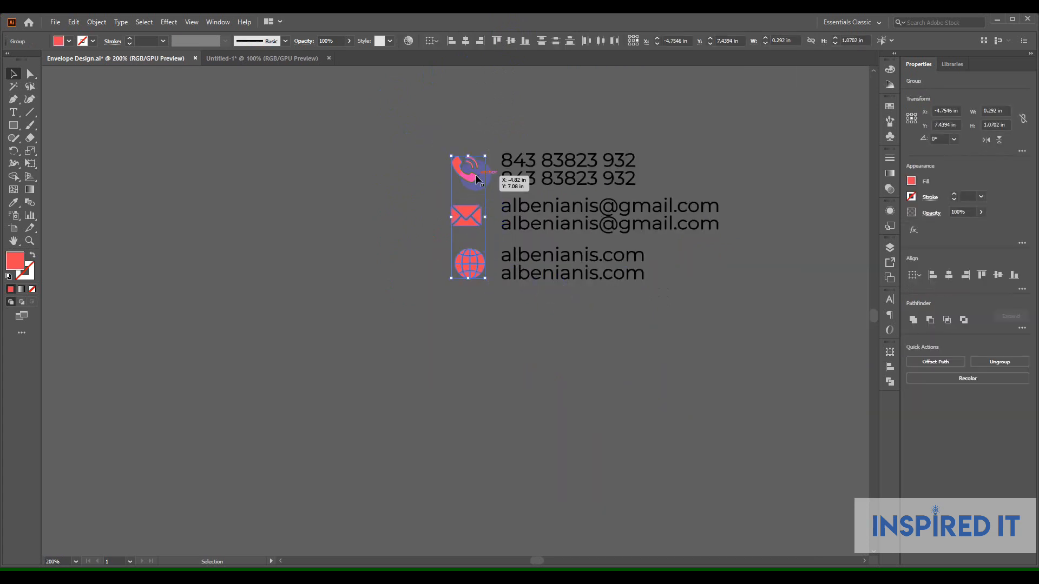
pyautogui.click(465, 41)
pyautogui.click(492, 132)
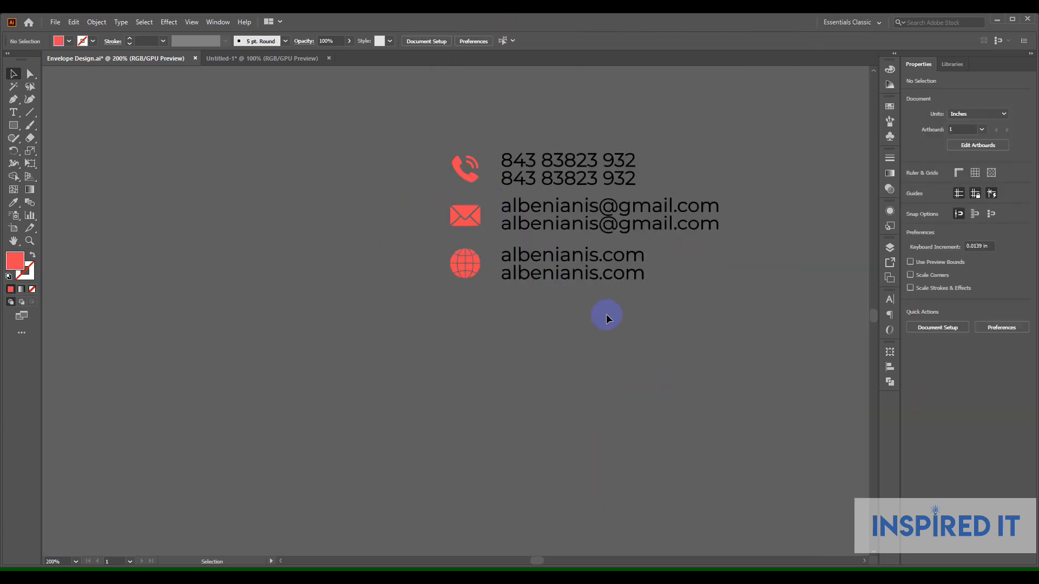
# Nudge the column of three icons two increments to the right, closer to the contact text.
pyautogui.moveTo(631, 324); pyautogui.dragTo(424, 371)
pyautogui.scroll(-1, 426, 373)
pyautogui.moveTo(532, 382); pyautogui.dragTo(431, 385)
pyautogui.moveTo(312, 329); pyautogui.dragTo(385, 320)
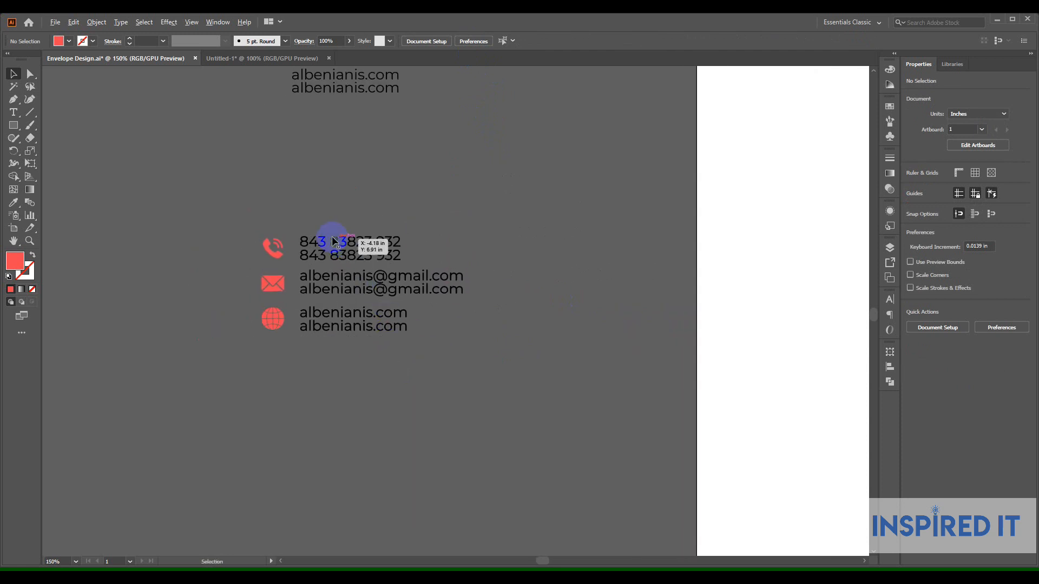
pyautogui.scroll(1, 333, 238)
pyautogui.click(338, 249)
pyautogui.click(524, 260)
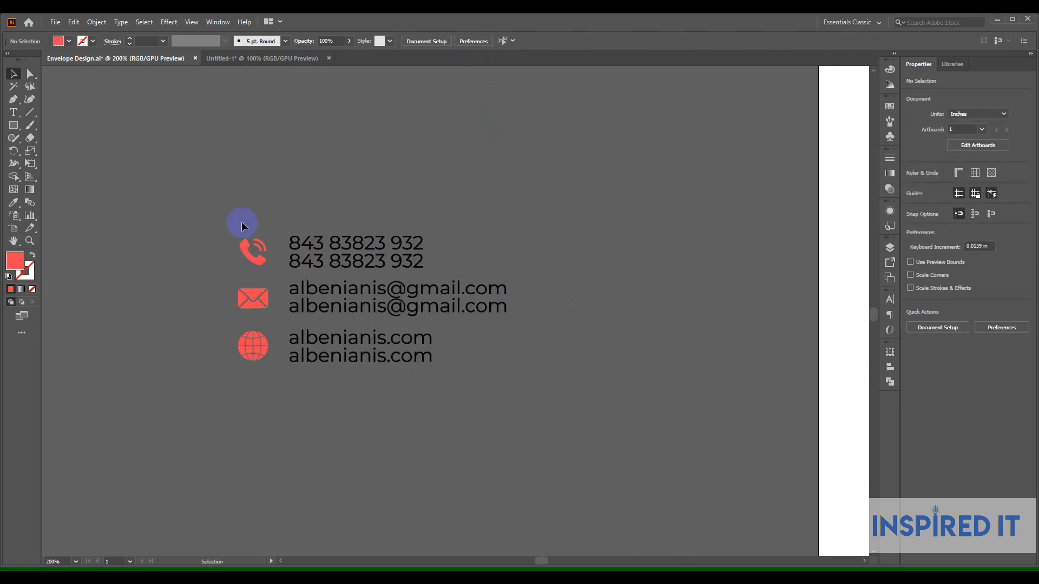
pyautogui.press('Right')
pyautogui.press('Right')
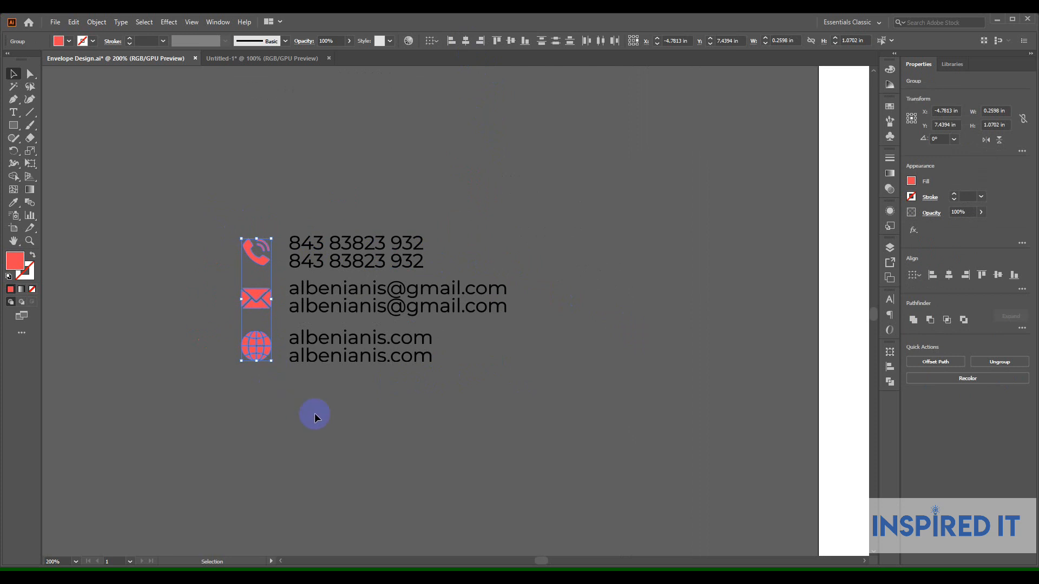
pyautogui.click(347, 415)
pyautogui.scroll(-1, 449, 406)
# Scale the three contact icons down together proportionally to about 0.21 in wide.
pyautogui.moveTo(373, 410); pyautogui.dragTo(527, 383)
pyautogui.scroll(1, 557, 352)
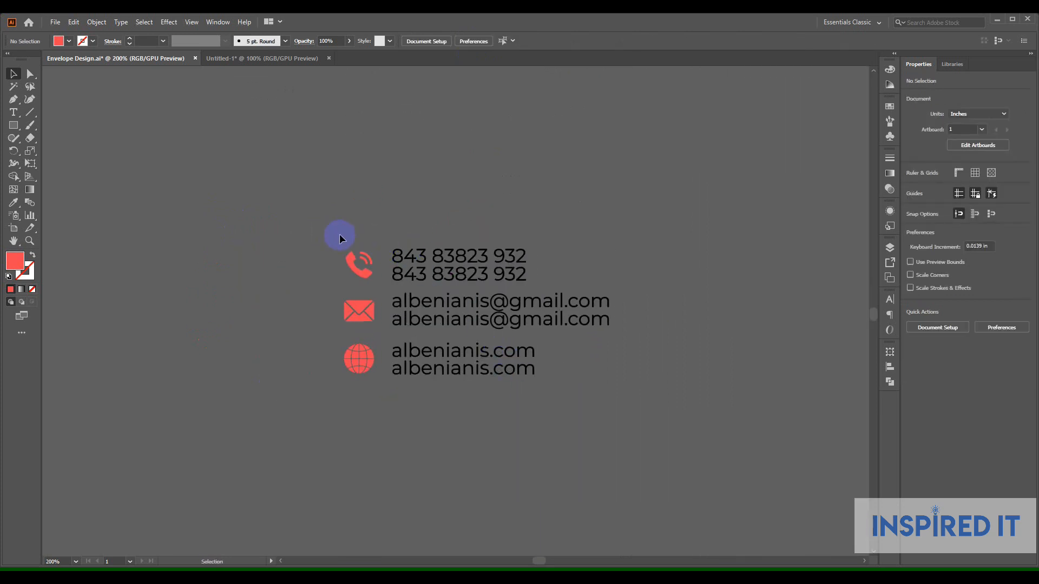
pyautogui.click(377, 384)
pyautogui.scroll(1, 381, 262)
pyautogui.moveTo(367, 238); pyautogui.dragTo(363, 250)
pyautogui.click(373, 237)
pyautogui.click(359, 441)
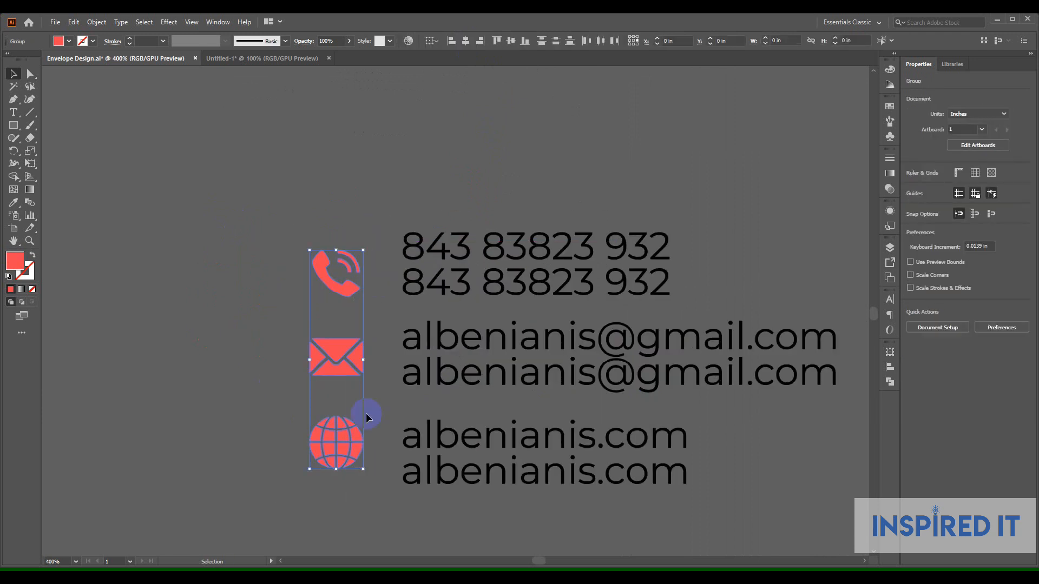
pyautogui.moveTo(363, 246); pyautogui.dragTo(360, 262)
pyautogui.hotkey('ctrl', 'shift', 'g')
pyautogui.click(372, 248)
# Realign the smaller phone icon to the vertical centre of its phone number lines.
pyautogui.click(351, 270)
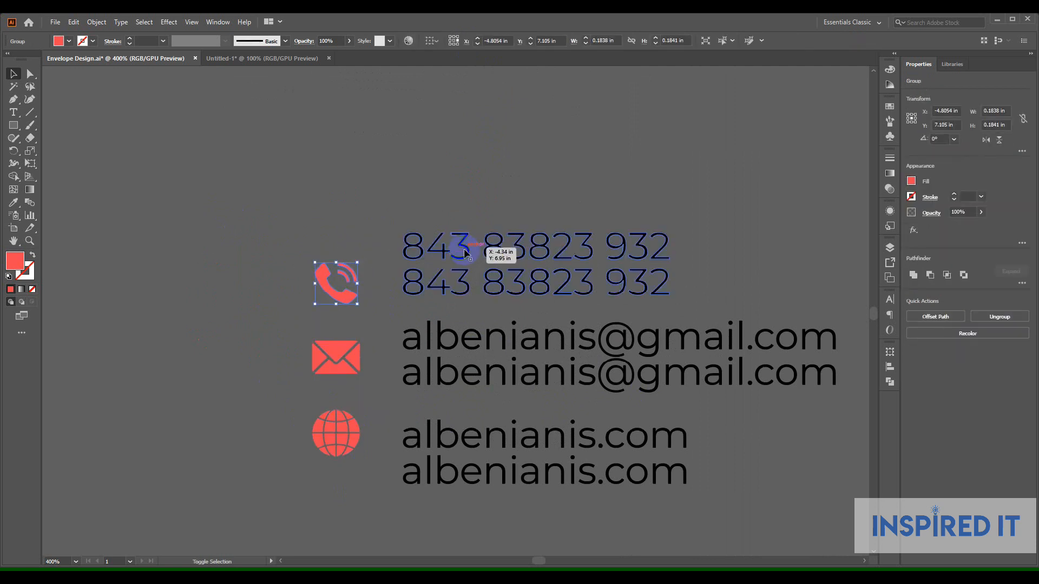
pyautogui.keyDown('shift'); pyautogui.click(466, 248); pyautogui.keyUp('shift')
pyautogui.click(466, 249)
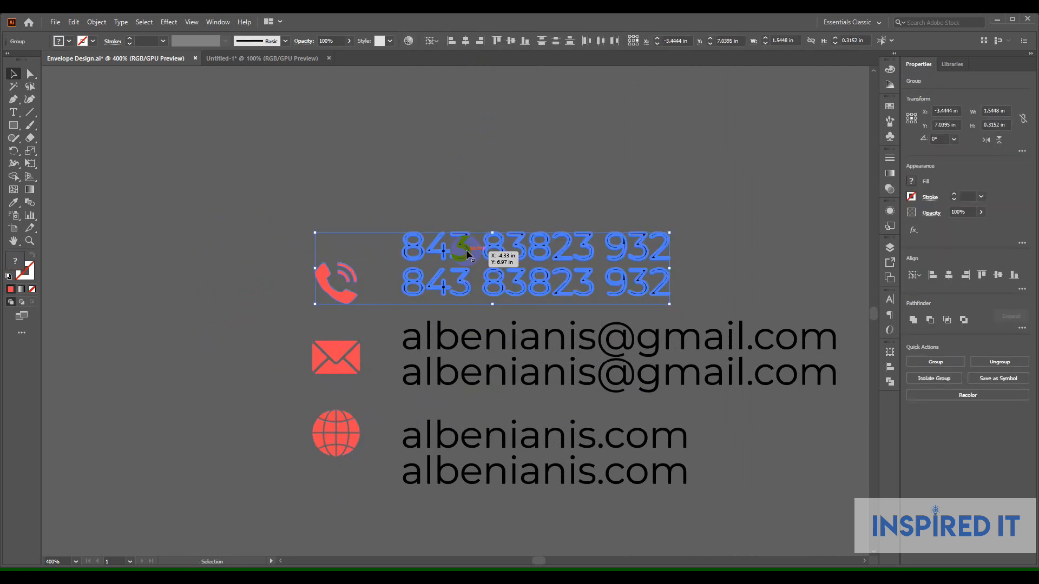
pyautogui.click(512, 41)
pyautogui.click(503, 121)
# Realign the smaller envelope icon to the vertical centre of its e-mail lines.
pyautogui.click(509, 352)
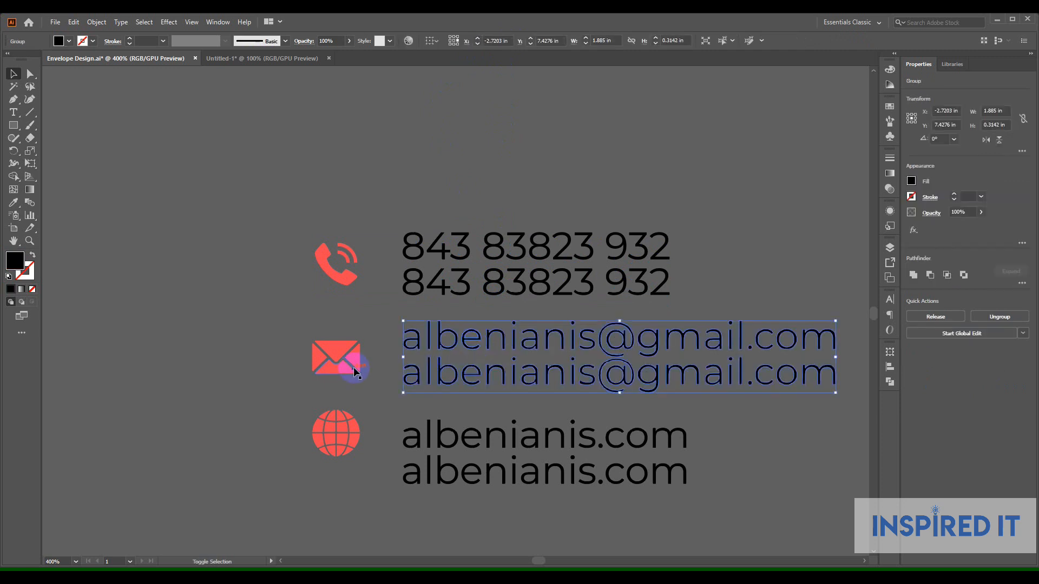
pyautogui.keyDown('shift'); pyautogui.click(354, 371); pyautogui.keyUp('shift')
pyautogui.click(441, 342)
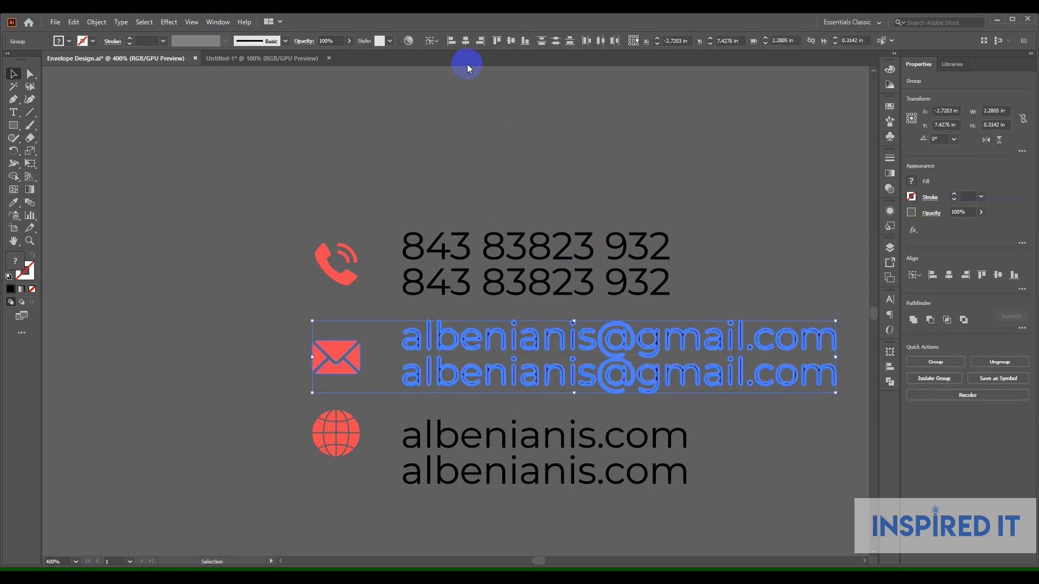
pyautogui.click(420, 365)
# Realign the smaller globe icon to the vertical centre of its website lines.
pyautogui.click(433, 435)
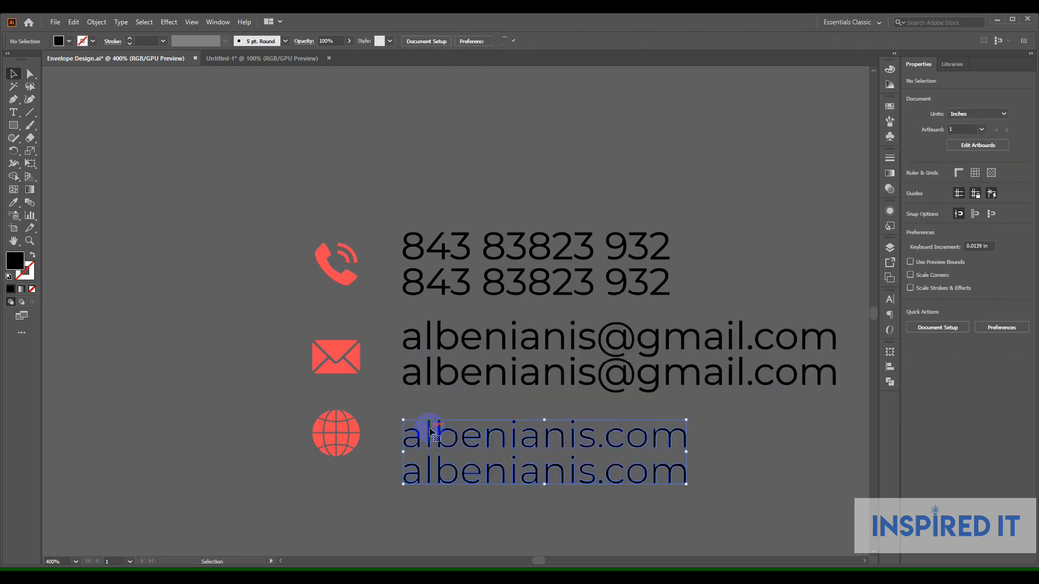
pyautogui.keyDown('shift'); pyautogui.click(339, 421); pyautogui.keyUp('shift')
pyautogui.click(432, 438)
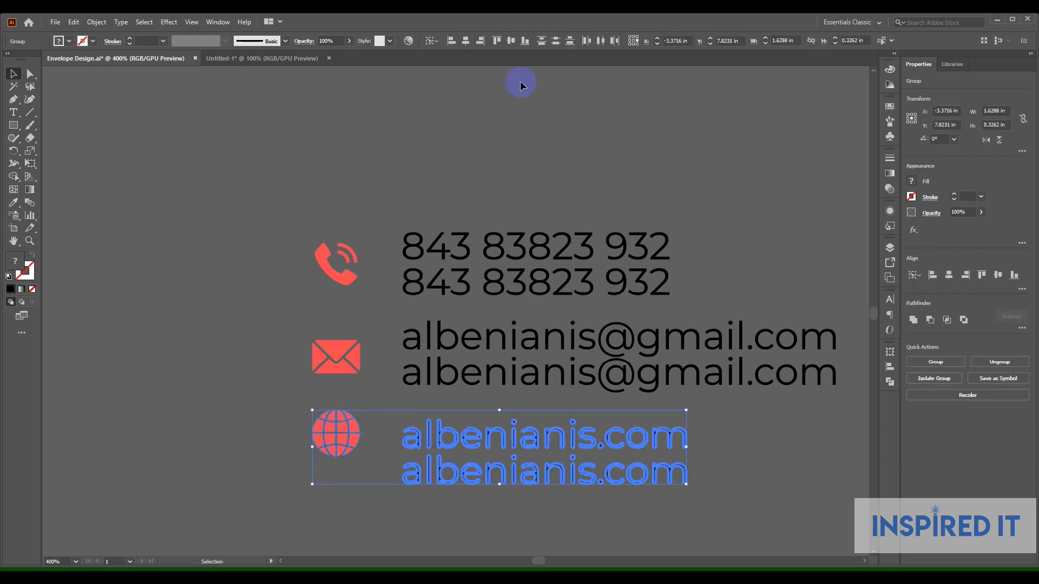
pyautogui.click(513, 43)
pyautogui.click(518, 219)
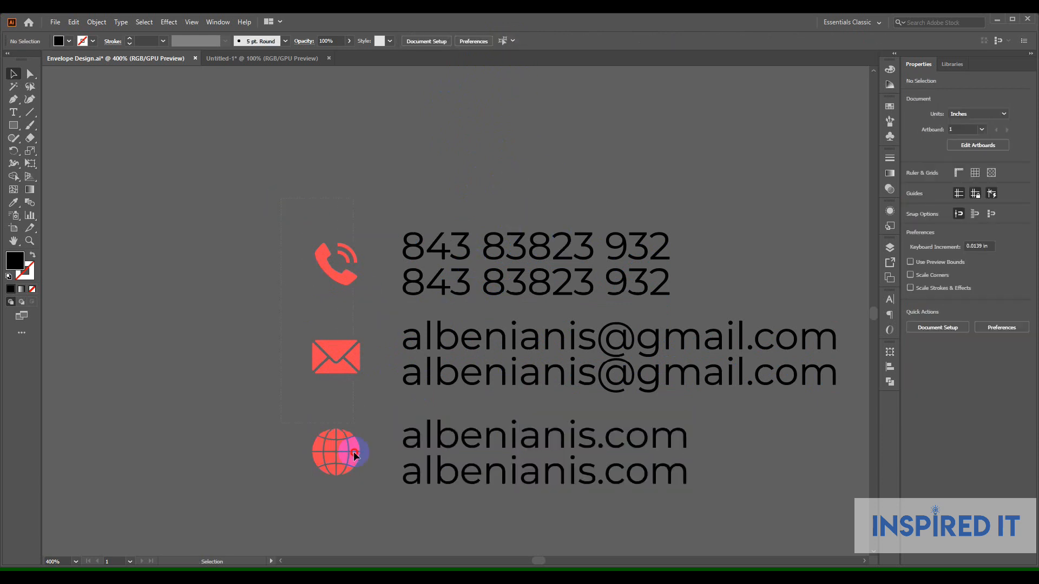
# Nudge the resized icon column four increments to the right, towards the contact text.
pyautogui.moveTo(354, 453); pyautogui.dragTo(362, 496)
pyautogui.press('Right')
pyautogui.press('Right')
pyautogui.press('Right')
pyautogui.press('Right')
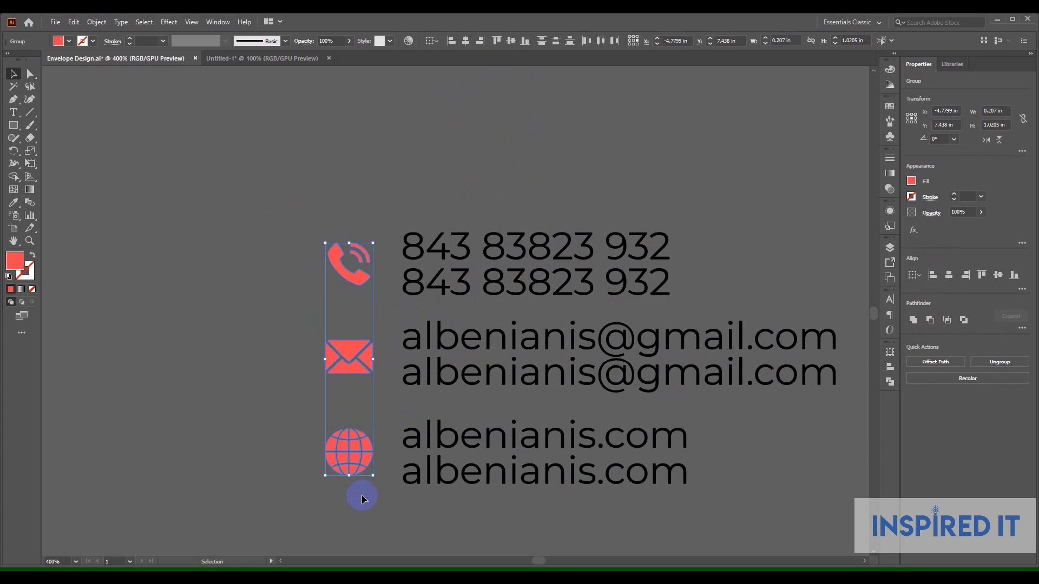
pyautogui.click(296, 359)
pyautogui.scroll(-4, 341, 346)
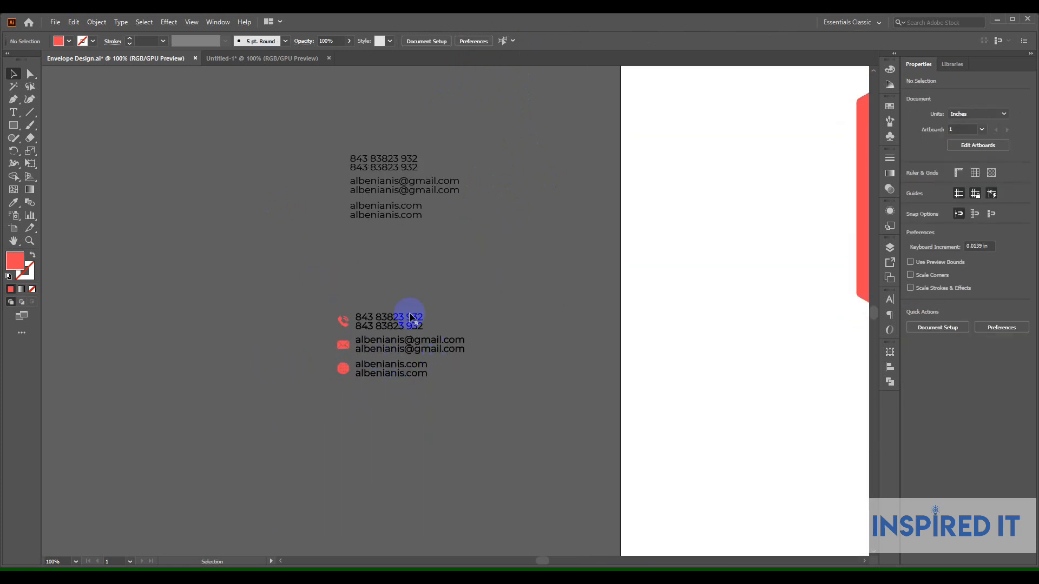
# Group the phone, e-mail and website icons each with their own two lines of contact text.
pyautogui.scroll(3, 411, 318)
pyautogui.moveTo(537, 278); pyautogui.dragTo(603, 271)
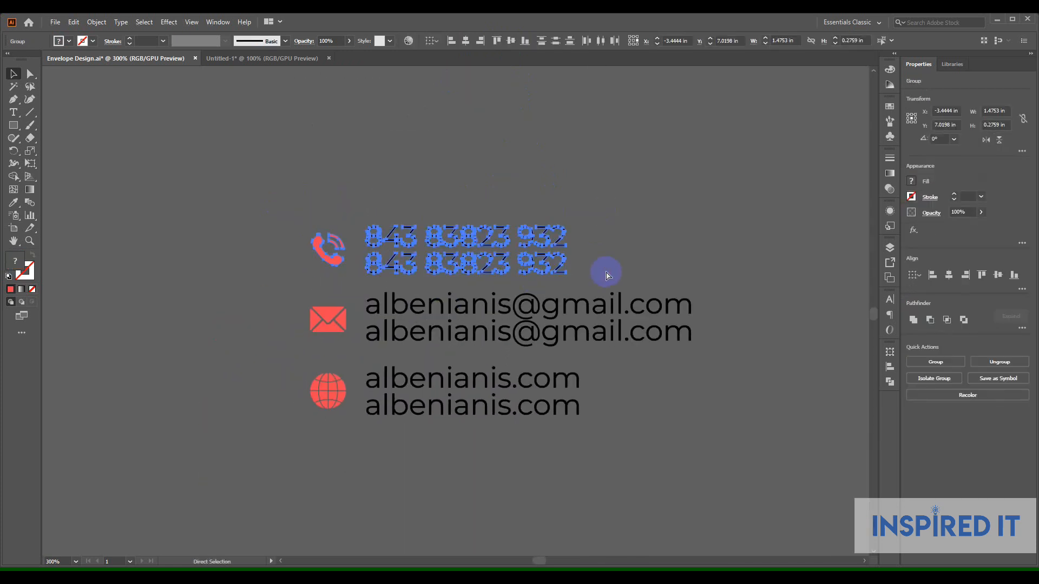
pyautogui.click(259, 307)
pyautogui.moveTo(488, 342); pyautogui.dragTo(489, 344)
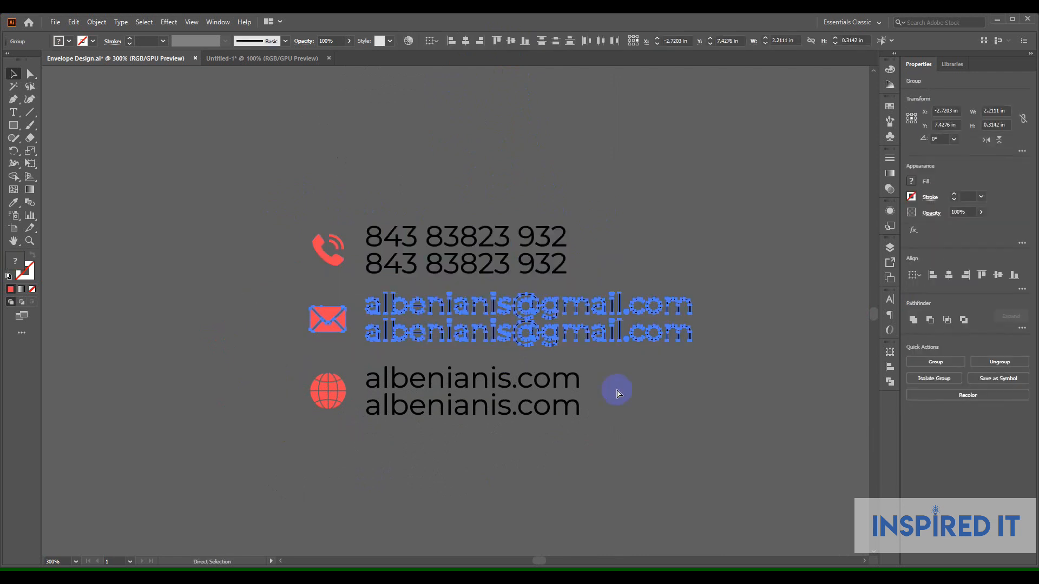
pyautogui.moveTo(287, 373); pyautogui.dragTo(225, 349)
pyautogui.hotkey('ctrl', 'g')
pyautogui.click(660, 447)
# Move the three contact groups from the pasteboard onto the envelope's white front panel, below the logo.
pyautogui.scroll(-3, 660, 445)
pyautogui.scroll(-1, 297, 336)
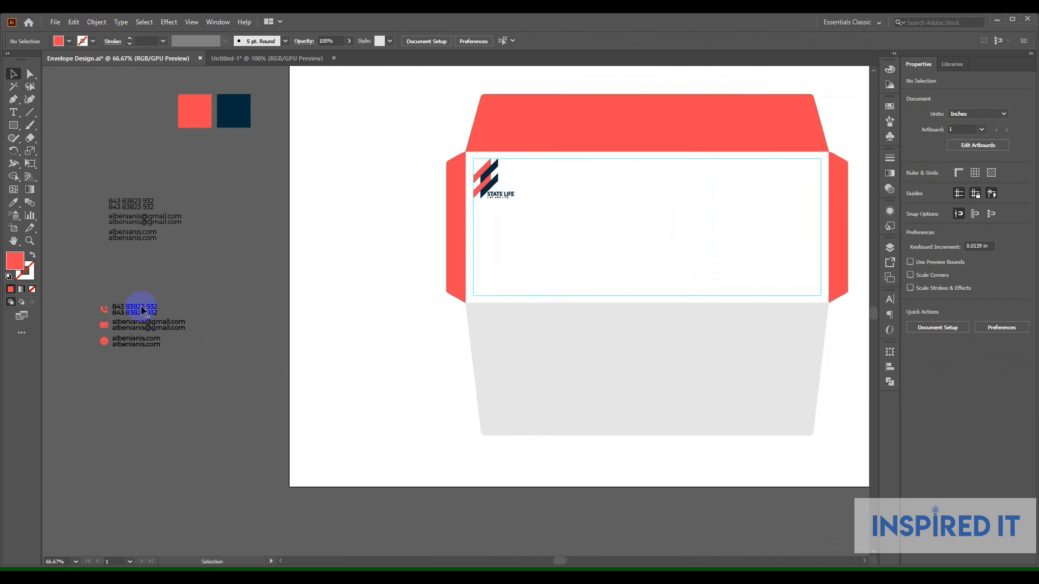
pyautogui.moveTo(151, 368); pyautogui.dragTo(150, 366)
pyautogui.moveTo(139, 318); pyautogui.dragTo(584, 258)
pyautogui.click(365, 332)
pyautogui.hscroll(3, 541, 244)
pyautogui.click(542, 243)
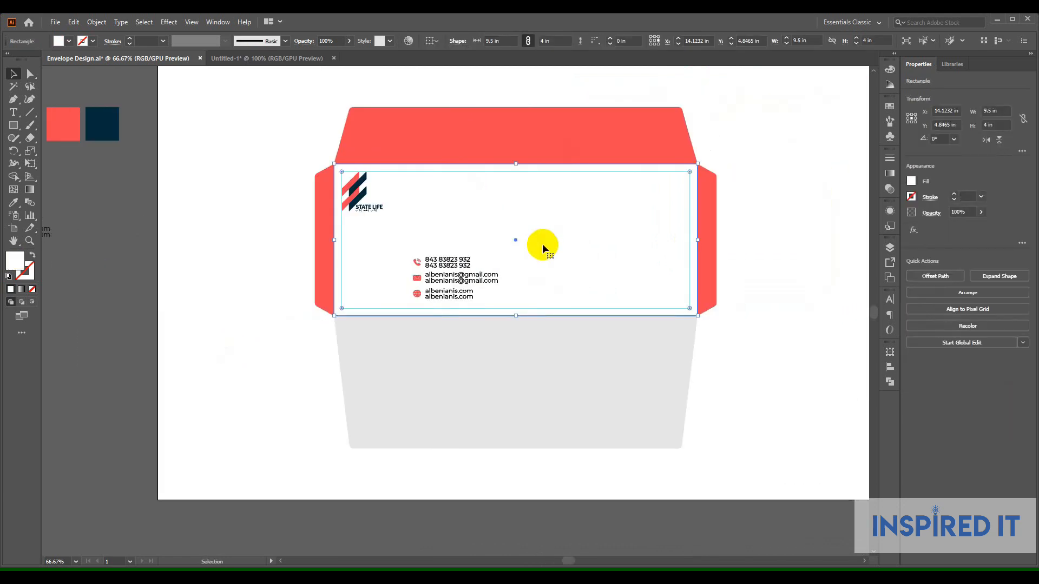
pyautogui.click(756, 272)
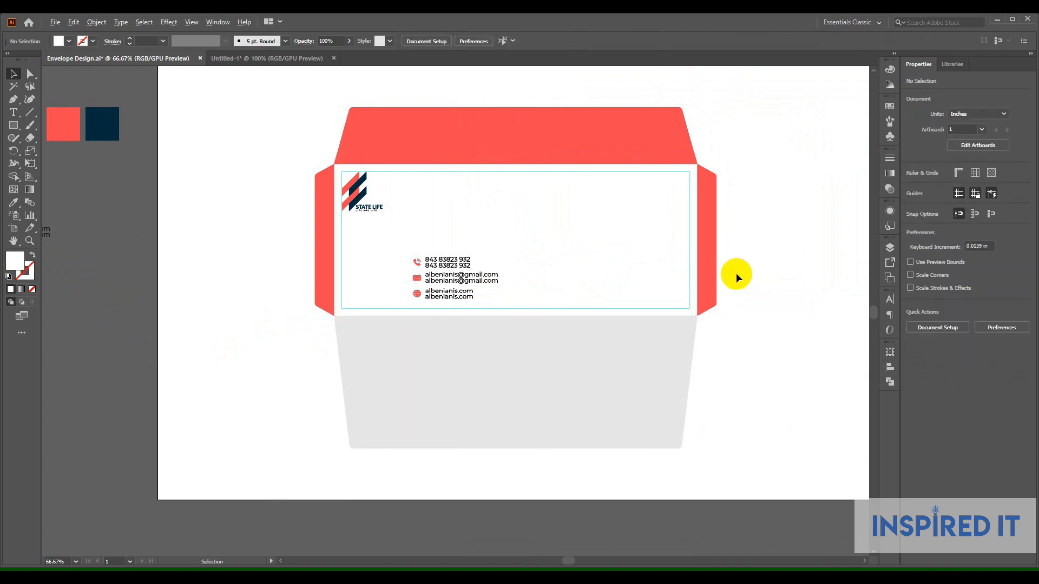
# Arrange the phone, e-mail and website groups side by side in a row along the front panel's lower margin guide.
pyautogui.scroll(2, 736, 273)
pyautogui.moveTo(647, 288); pyautogui.dragTo(680, 284)
pyautogui.moveTo(292, 277); pyautogui.dragTo(443, 281)
pyautogui.scroll(-2, 317, 270)
pyautogui.moveTo(309, 262); pyautogui.dragTo(379, 296)
pyautogui.moveTo(290, 285); pyautogui.dragTo(470, 295)
pyautogui.click(666, 337)
pyautogui.moveTo(744, 311); pyautogui.dragTo(918, 278)
pyautogui.scroll(2, 530, 269)
pyautogui.moveTo(307, 239); pyautogui.dragTo(430, 263)
pyautogui.click(135, 334)
# Align the phone, e-mail and website groups with each other on their vertical centres.
pyautogui.scroll(2, 475, 269)
pyautogui.scroll(2, 395, 274)
pyautogui.scroll(-2, 395, 273)
pyautogui.click(399, 247)
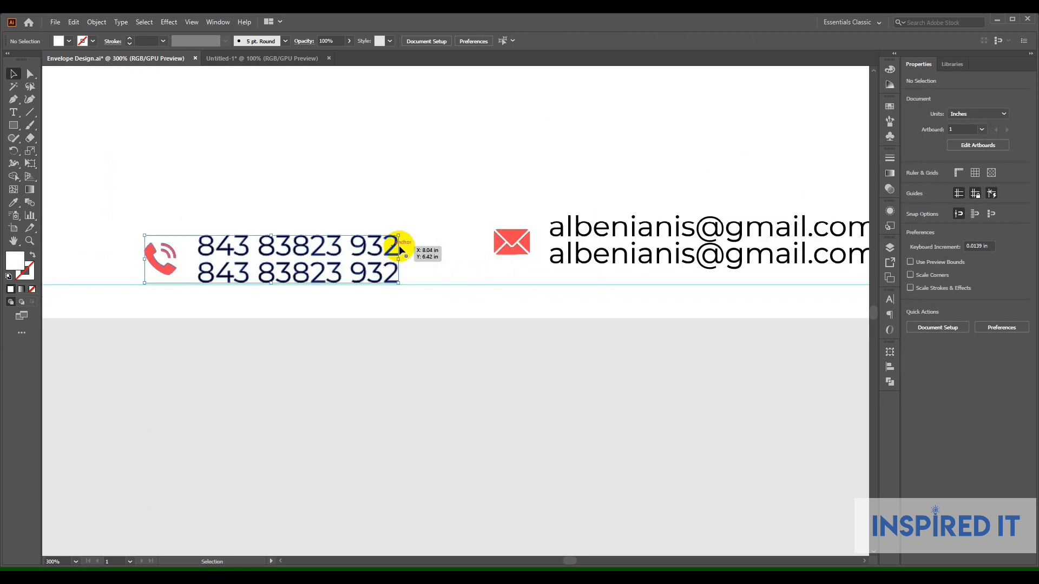
pyautogui.keyDown('shift'); pyautogui.click(568, 227); pyautogui.keyUp('shift')
pyautogui.scroll(-2, 476, 255)
pyautogui.keyDown('shift'); pyautogui.click(738, 240); pyautogui.keyUp('shift')
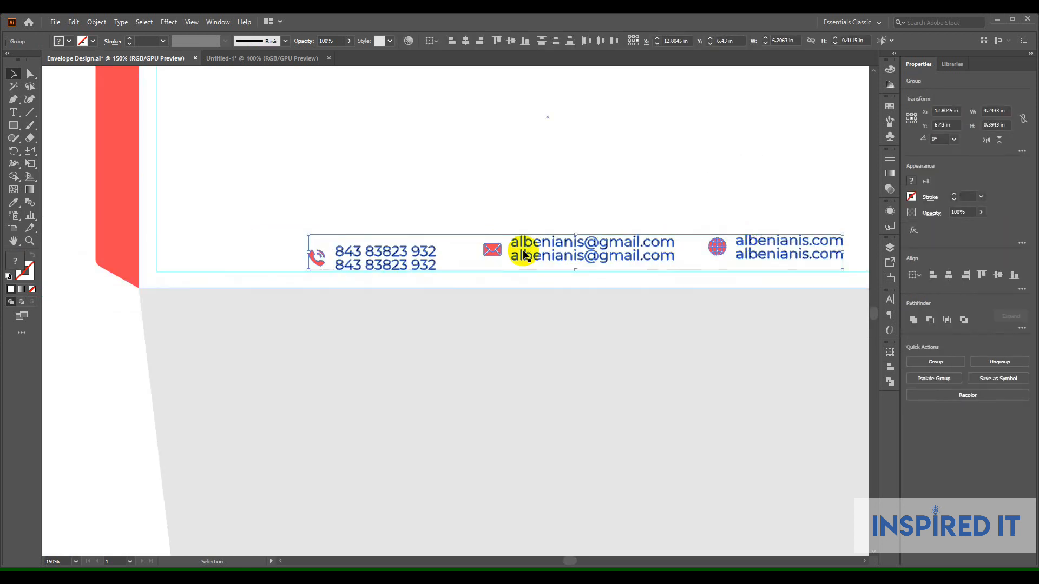
pyautogui.click(514, 43)
pyautogui.scroll(-2, 519, 229)
pyautogui.click(732, 300)
# Distribute the phone, e-mail and website groups horizontally by their centres.
pyautogui.scroll(2, 739, 300)
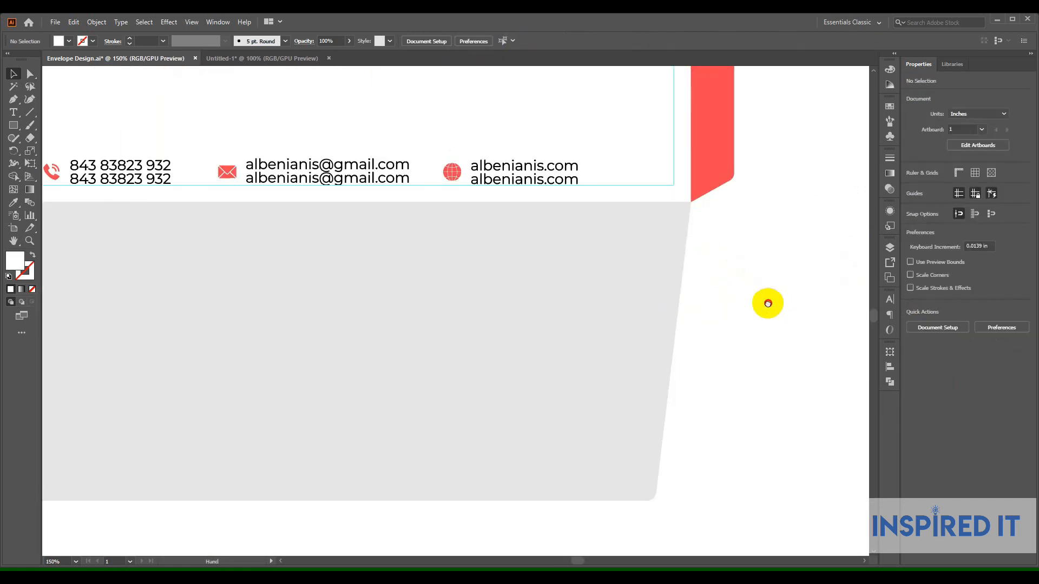
pyautogui.scroll(-1, 481, 171)
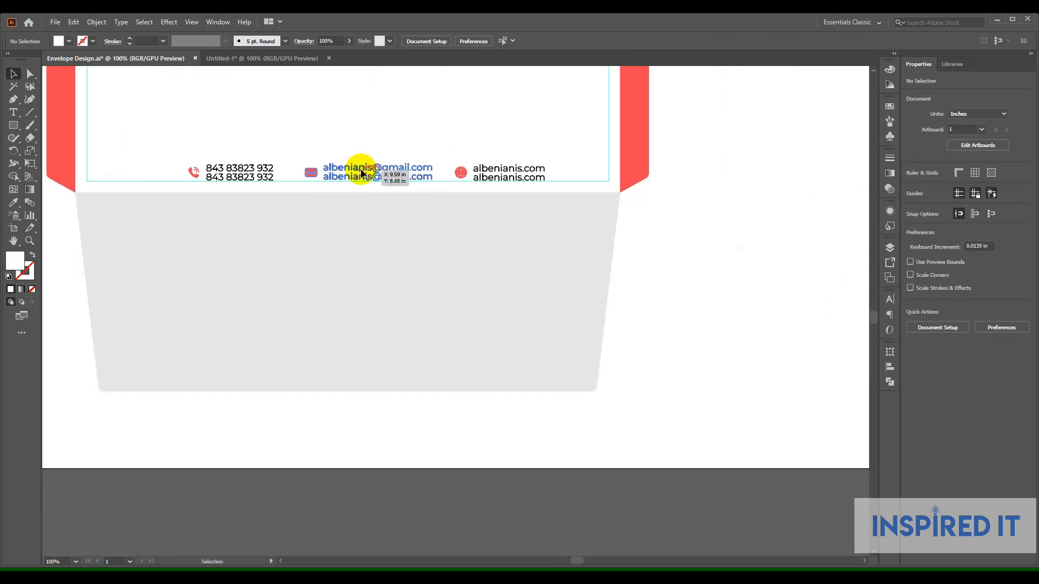
pyautogui.click(361, 174)
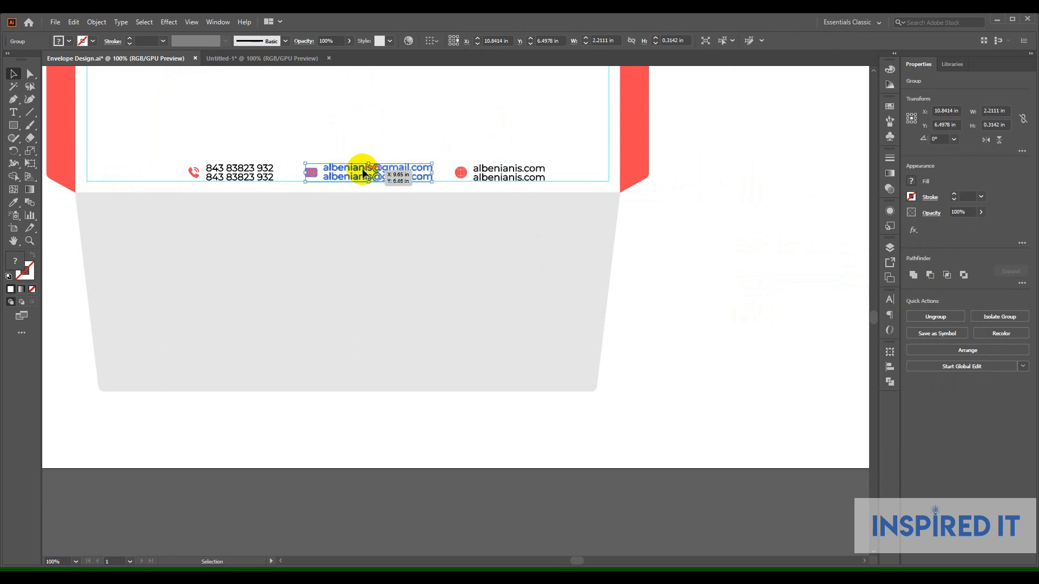
pyautogui.click(647, 290)
pyautogui.scroll(2, 427, 174)
pyautogui.moveTo(497, 169); pyautogui.dragTo(462, 169)
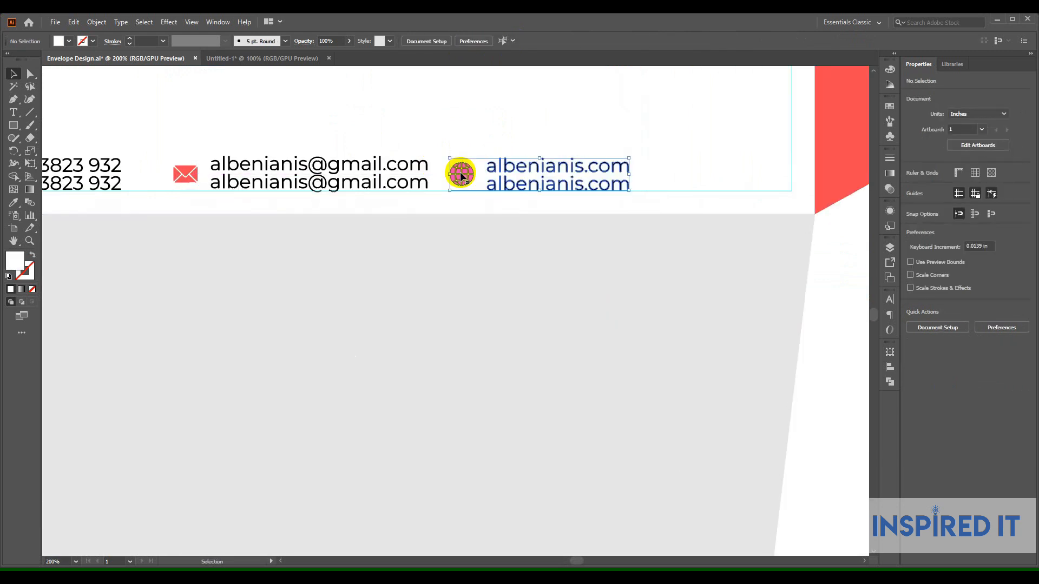
pyautogui.keyDown('shift'); pyautogui.click(353, 168); pyautogui.keyUp('shift')
pyautogui.keyDown('shift'); pyautogui.click(104, 166); pyautogui.keyUp('shift')
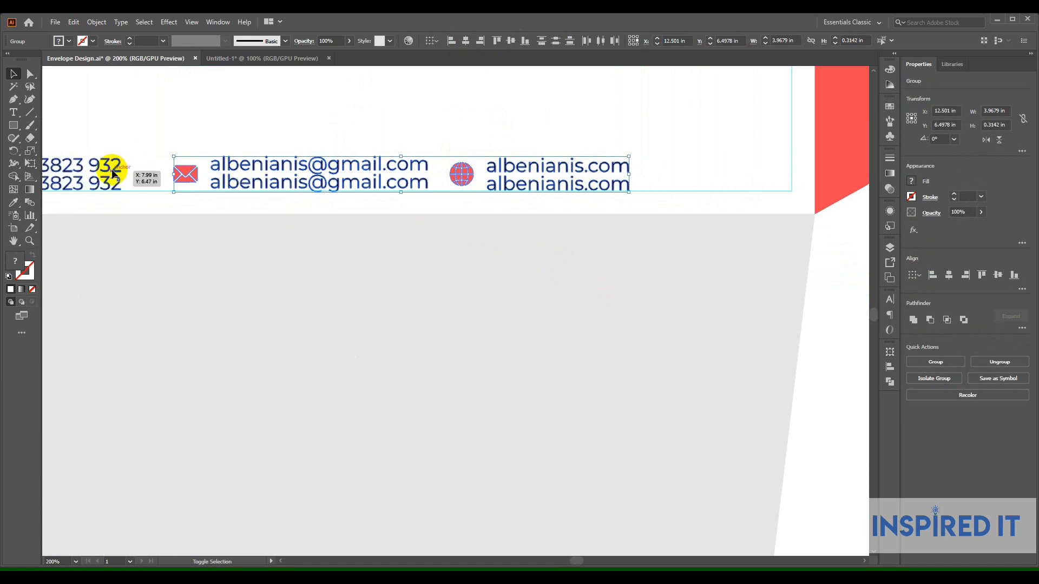
pyautogui.click(1022, 291)
pyautogui.click(1014, 384)
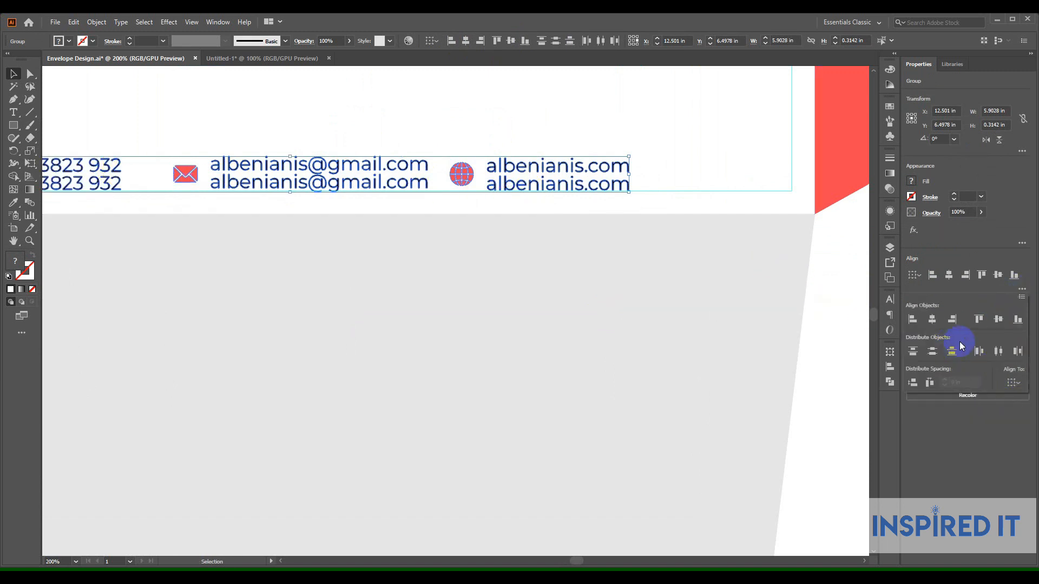
pyautogui.click(1003, 352)
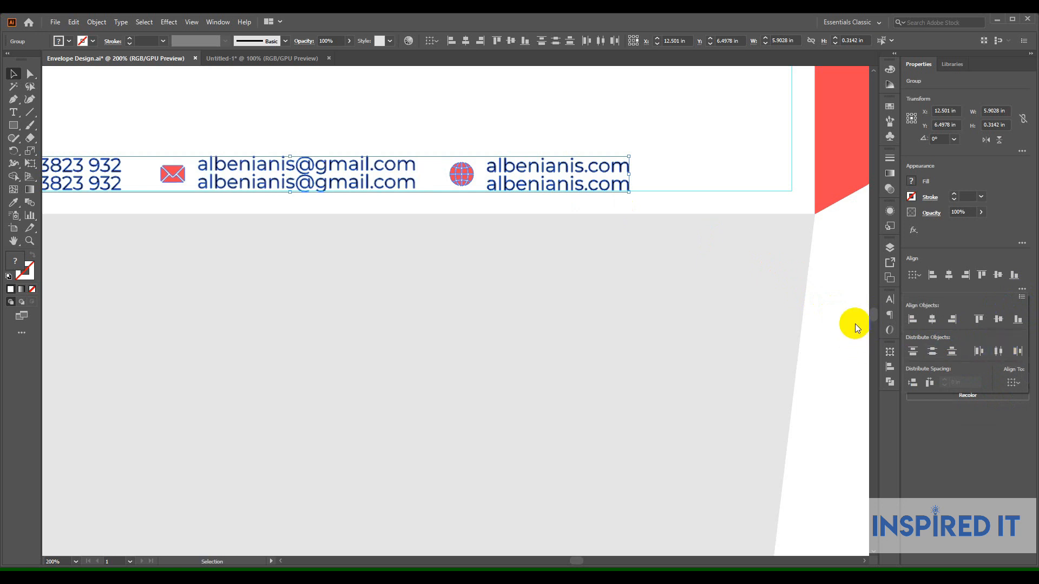
pyautogui.click(839, 325)
pyautogui.click(838, 325)
pyautogui.hotkey('ctrl', '-')
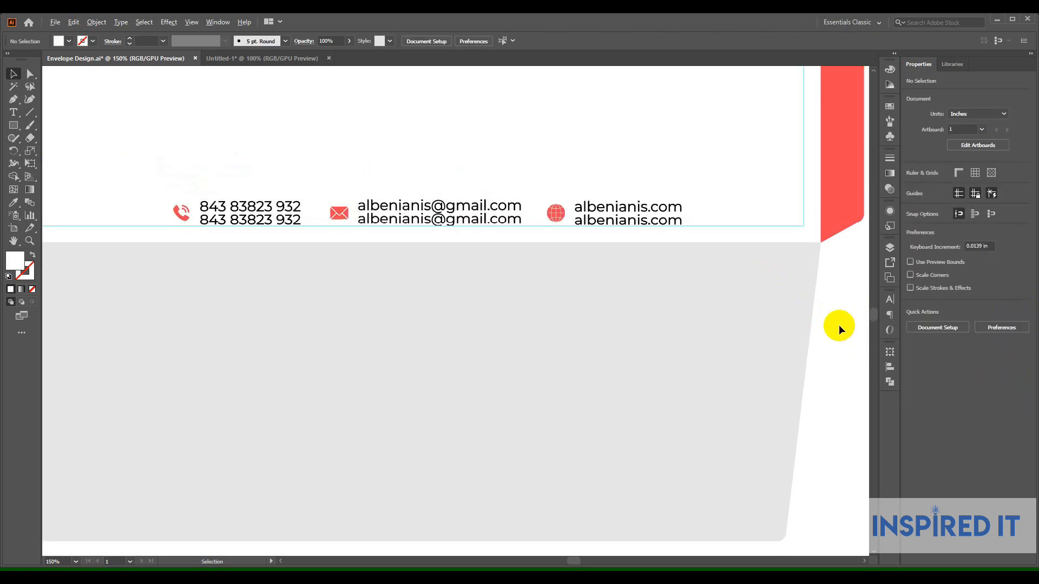
# Group the phone, e-mail and website items into a single contact row.
pyautogui.scroll(-3, 839, 325)
pyautogui.scroll(5, 352, 249)
pyautogui.click(424, 252)
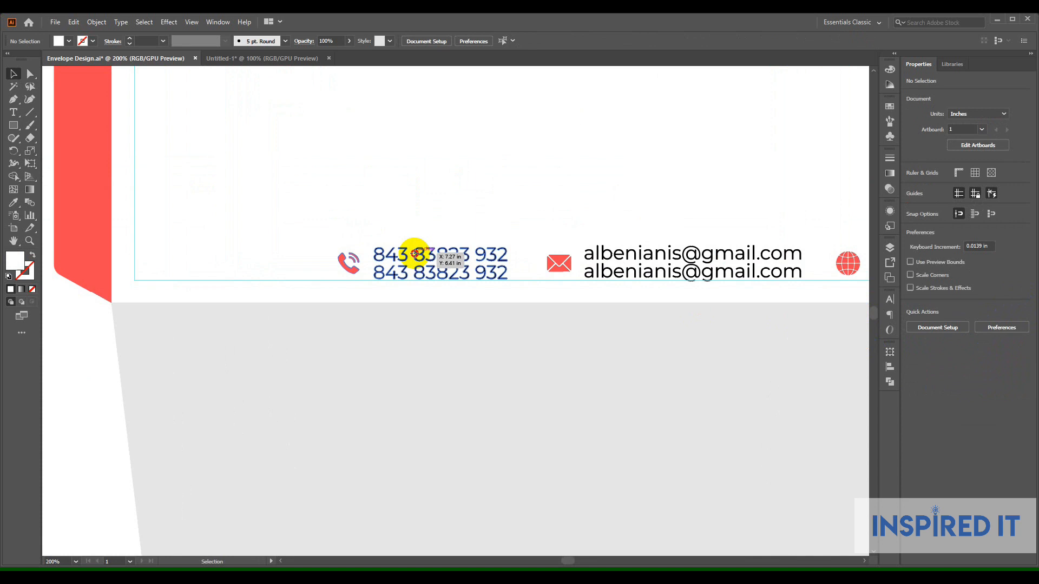
pyautogui.keyDown('shift'); pyautogui.click(588, 266); pyautogui.keyUp('shift')
pyautogui.keyDown('shift'); pyautogui.click(847, 264); pyautogui.keyUp('shift')
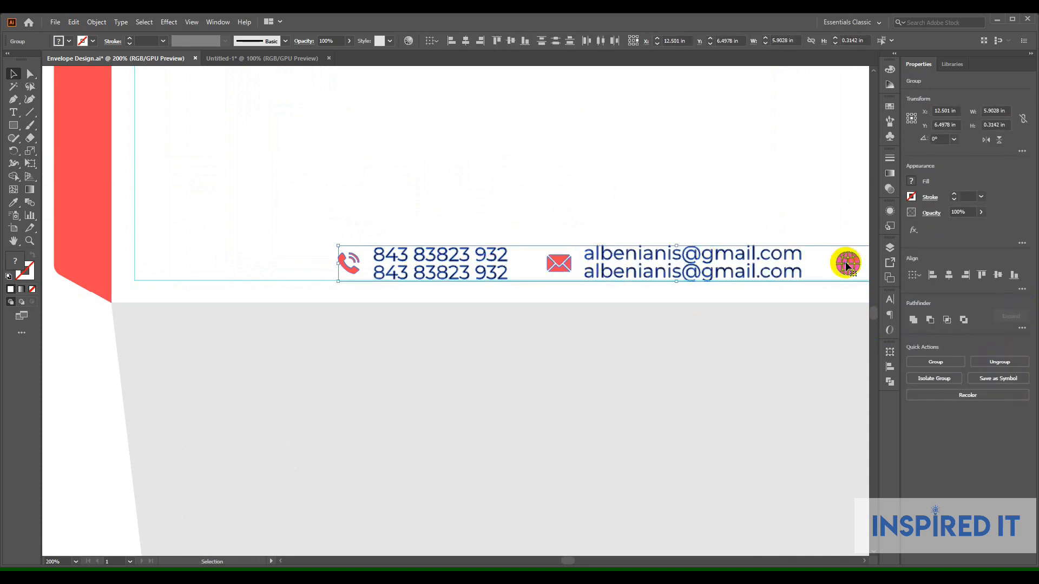
pyautogui.hotkey('ctrl', 'g')
# Centre the contact row horizontally on the white 9.5 x 4 in front panel.
pyautogui.scroll(-2, 557, 218)
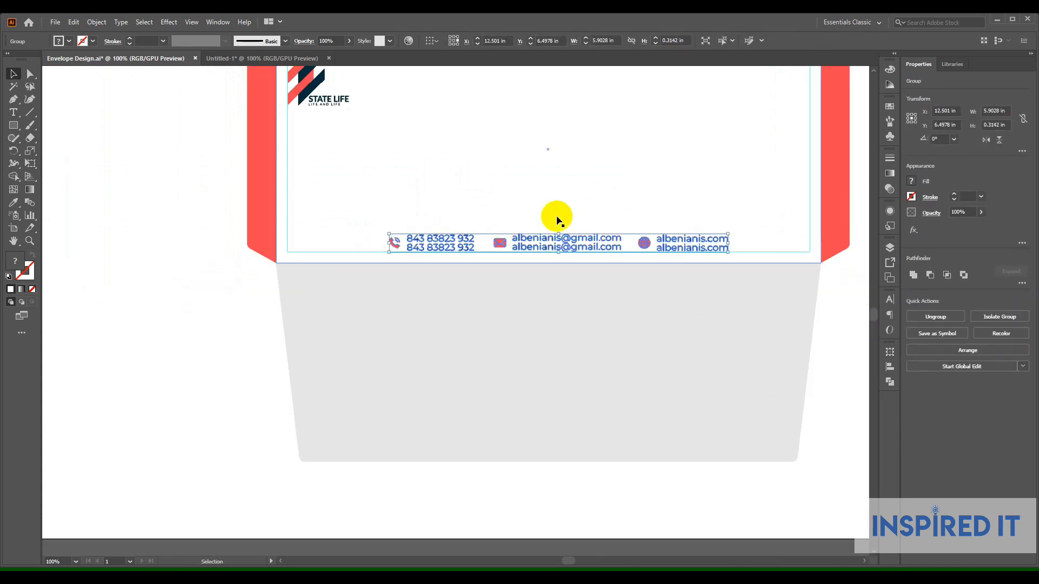
pyautogui.keyDown('shift'); pyautogui.click(571, 192); pyautogui.keyUp('shift')
pyautogui.click(467, 41)
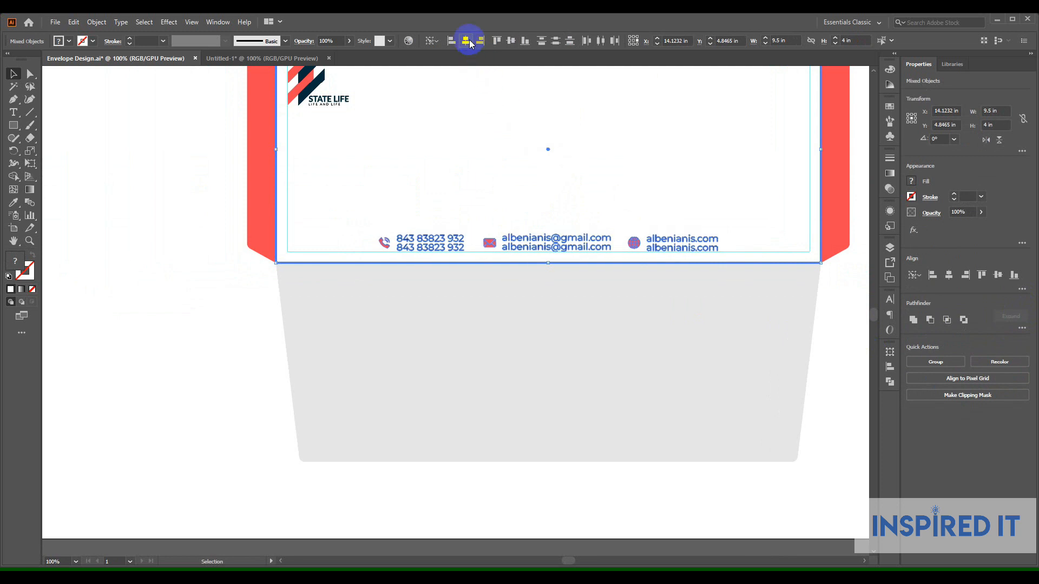
pyautogui.click(836, 335)
pyautogui.scroll(-2, 842, 325)
# Scale the contact row up proportionally about its centre to about 6.09 in wide.
pyautogui.scroll(5, 574, 287)
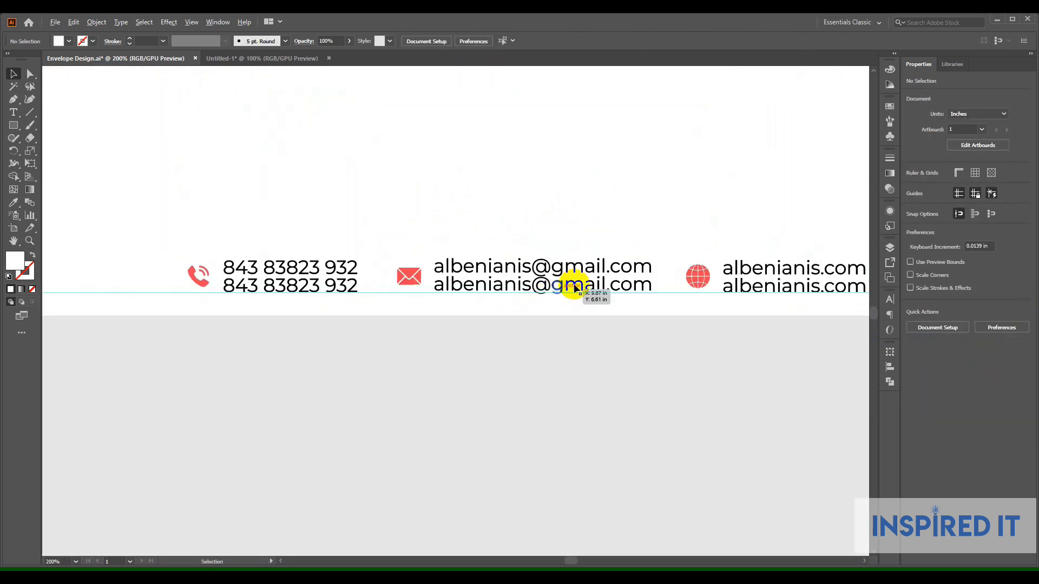
pyautogui.click(574, 268)
pyautogui.scroll(-1, 574, 268)
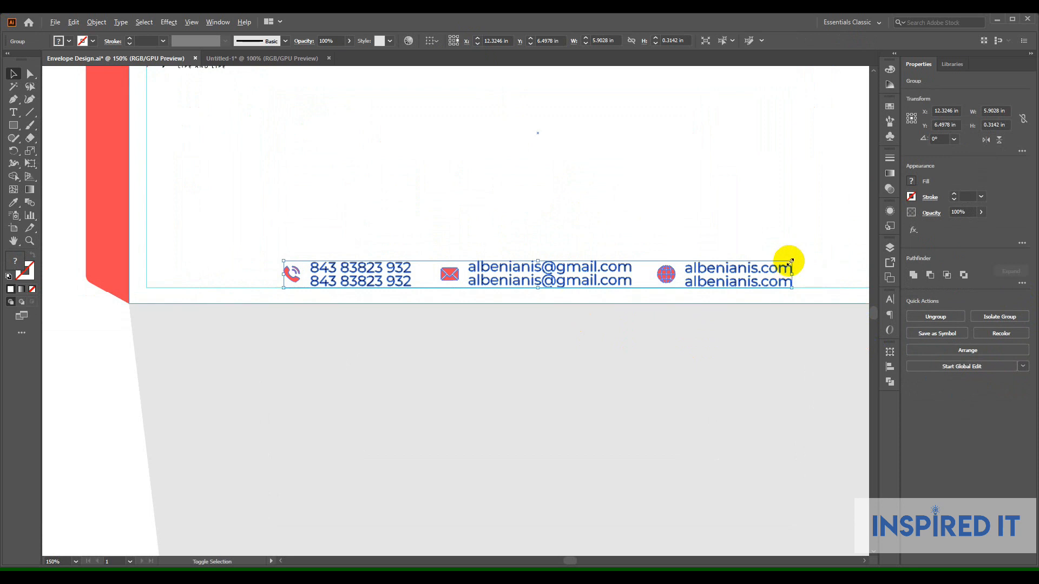
pyautogui.scroll(-2, 794, 260)
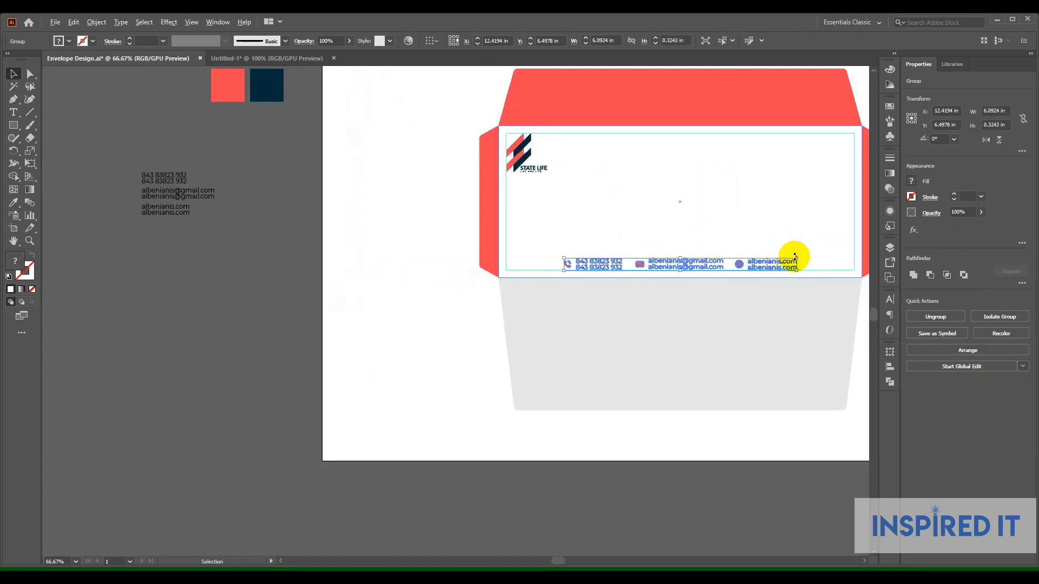
pyautogui.click(766, 427)
pyautogui.moveTo(765, 426); pyautogui.dragTo(687, 453)
# Nudge the contact row up one keyboard increment so it stays inside the lower margin guide.
pyautogui.scroll(3, 638, 302)
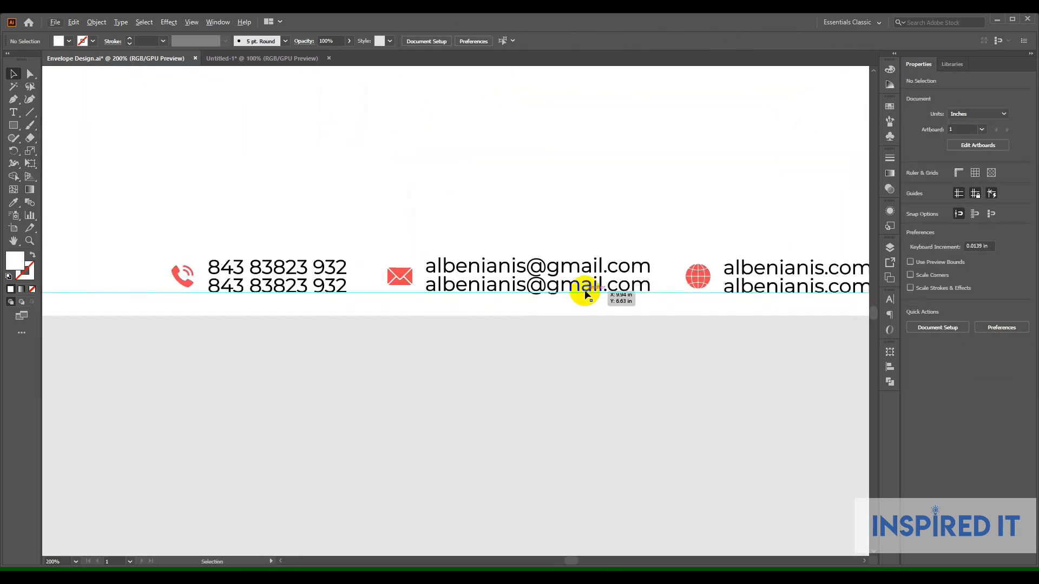
pyautogui.scroll(2, 553, 279)
pyautogui.click(552, 277)
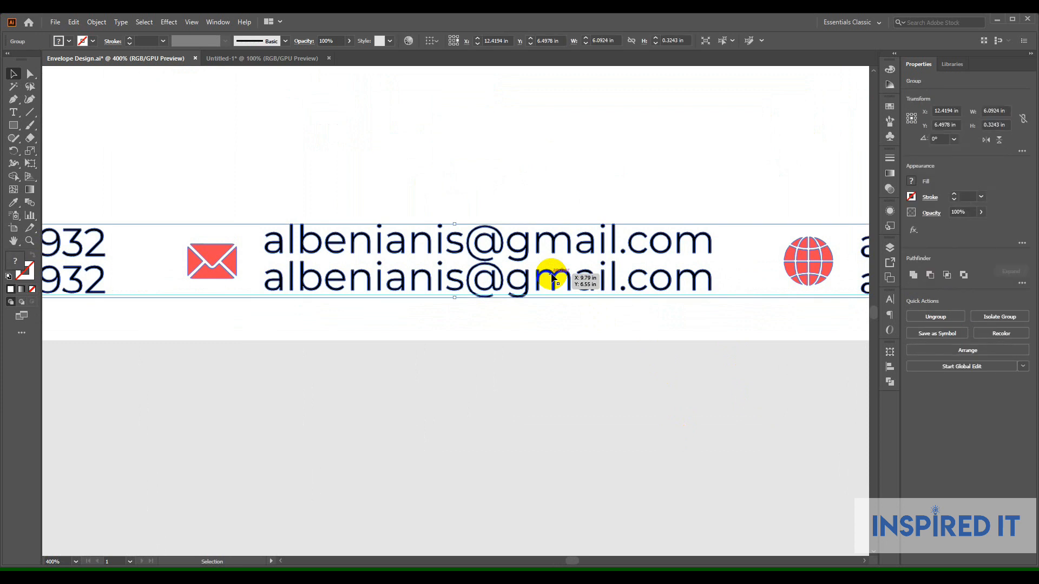
pyautogui.press('Up')
pyautogui.scroll(-5, 556, 253)
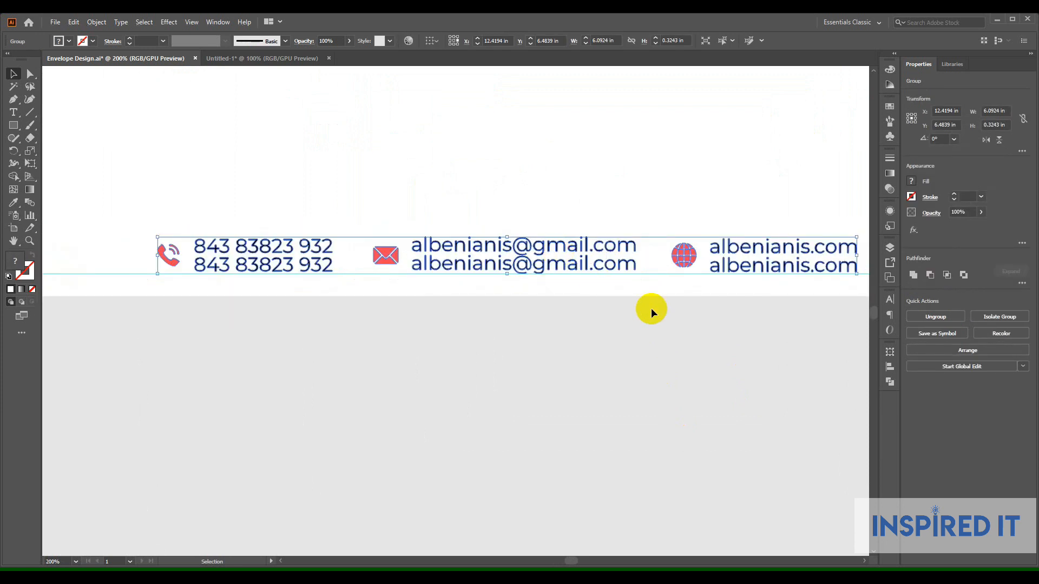
pyautogui.click(725, 362)
pyautogui.scroll(1, 758, 344)
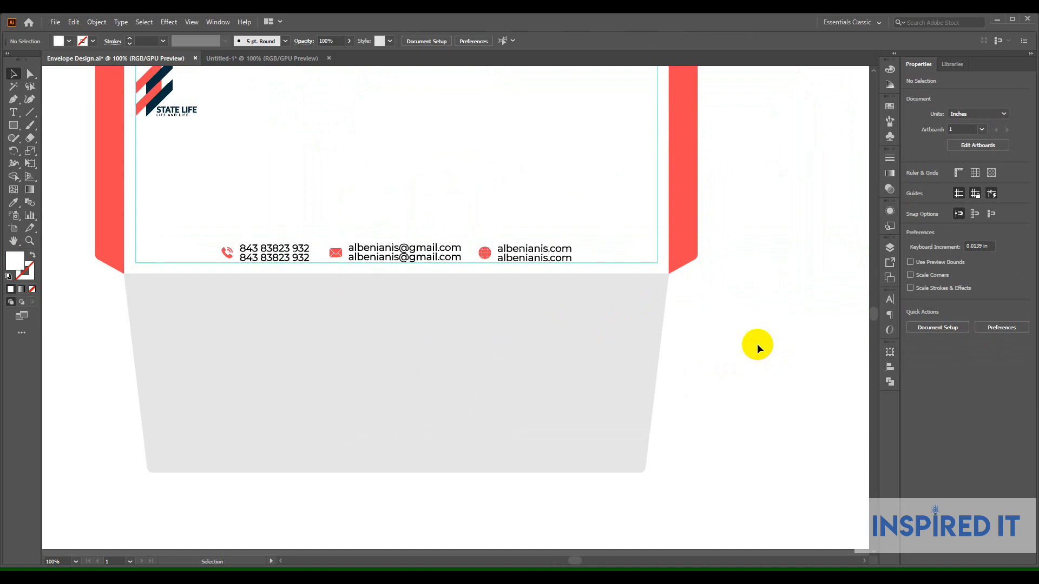
pyautogui.moveTo(758, 343); pyautogui.dragTo(783, 344)
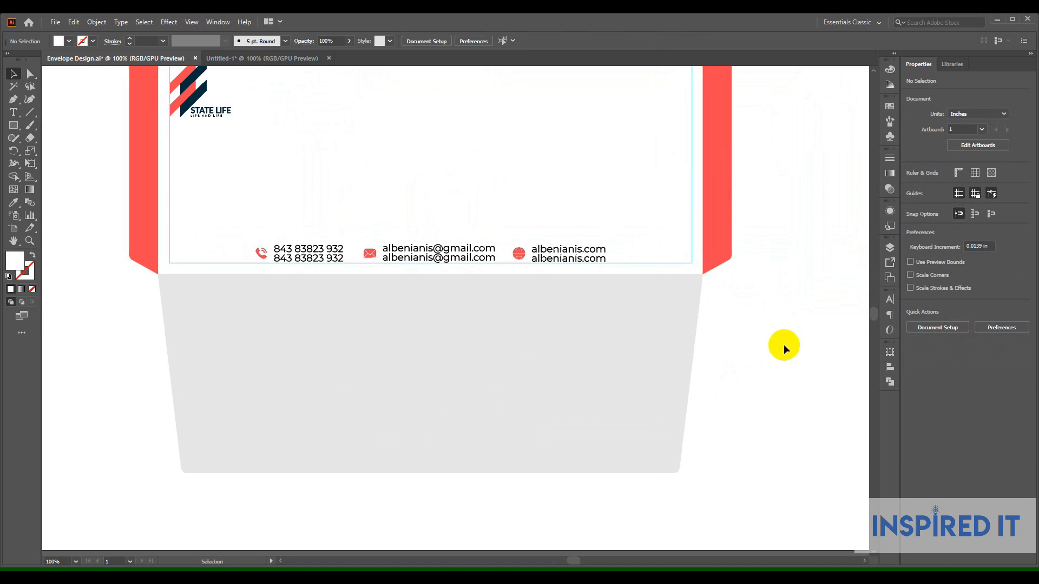
# Draw a horizontal line about 1.39 in long from the left margin guide towards the phone icon, level with the icon's centre.
pyautogui.hscroll(-3, 88, 166)
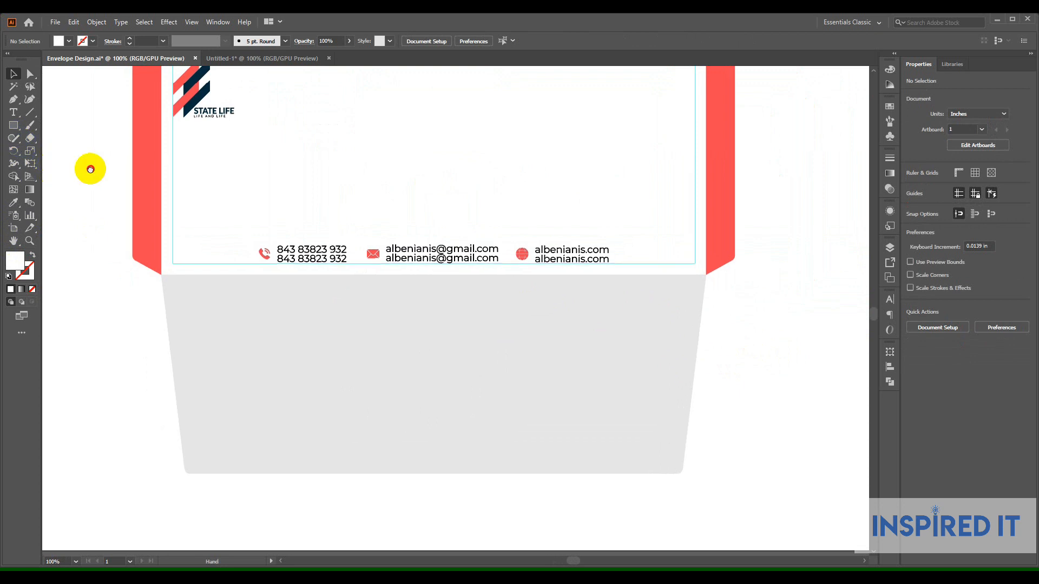
pyautogui.click(30, 112)
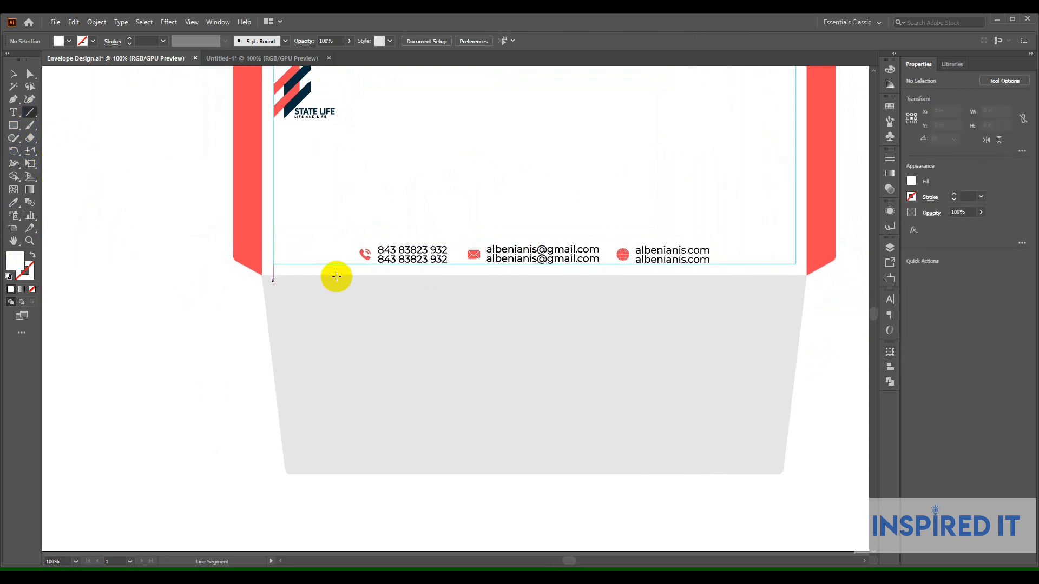
pyautogui.scroll(2, 302, 252)
pyautogui.moveTo(245, 257); pyautogui.dragTo(404, 265)
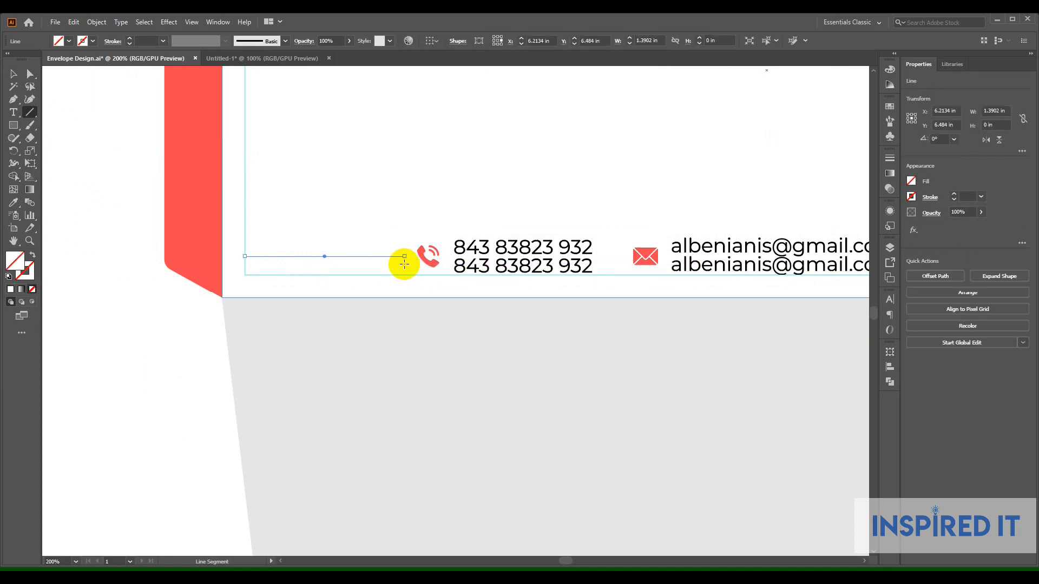
# Give the new line beside the phone icon a 2 pt black stroke.
pyautogui.click(130, 39)
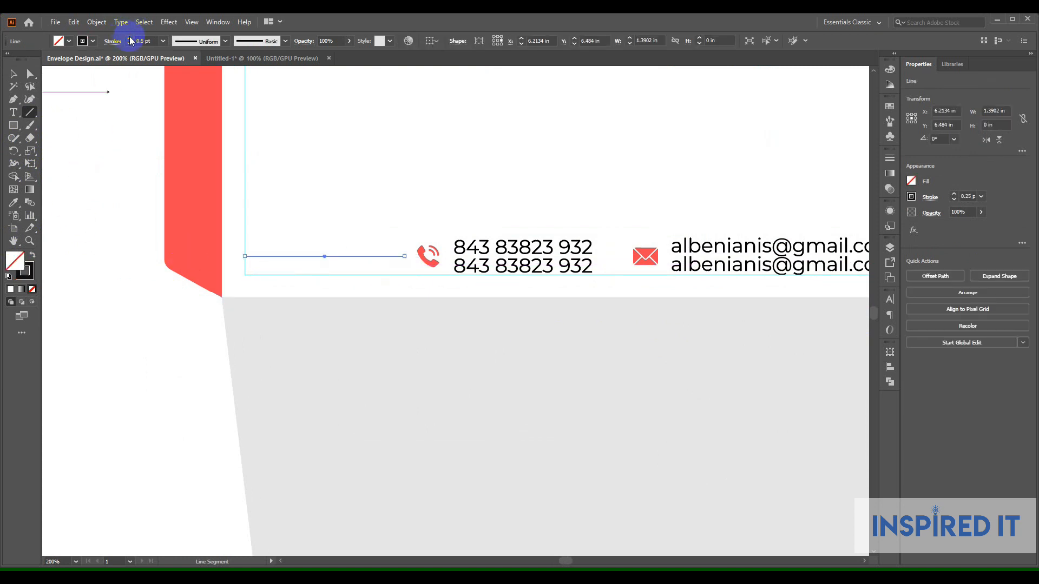
pyautogui.click(130, 38)
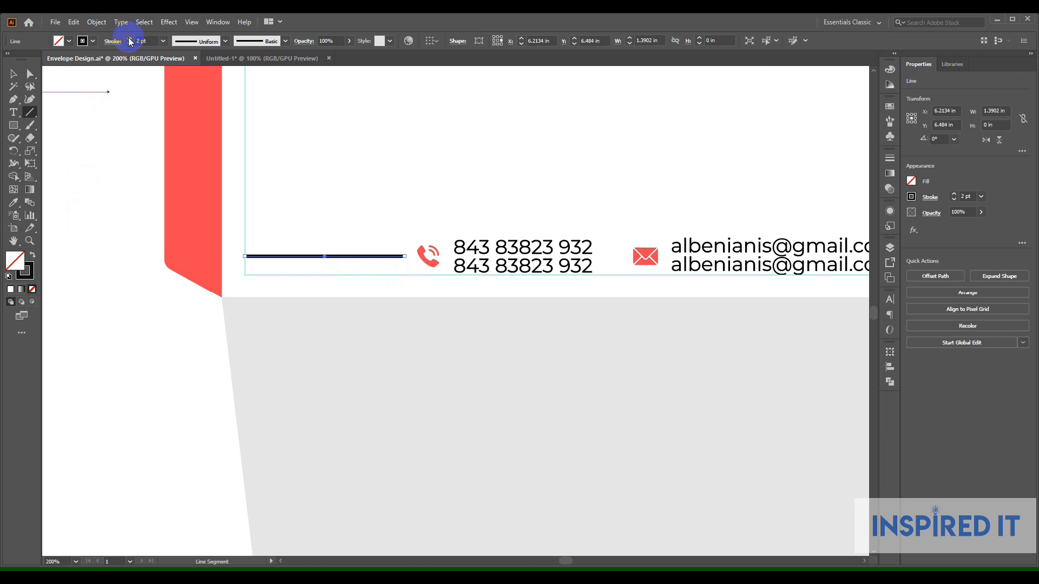
pyautogui.click(14, 74)
pyautogui.click(315, 283)
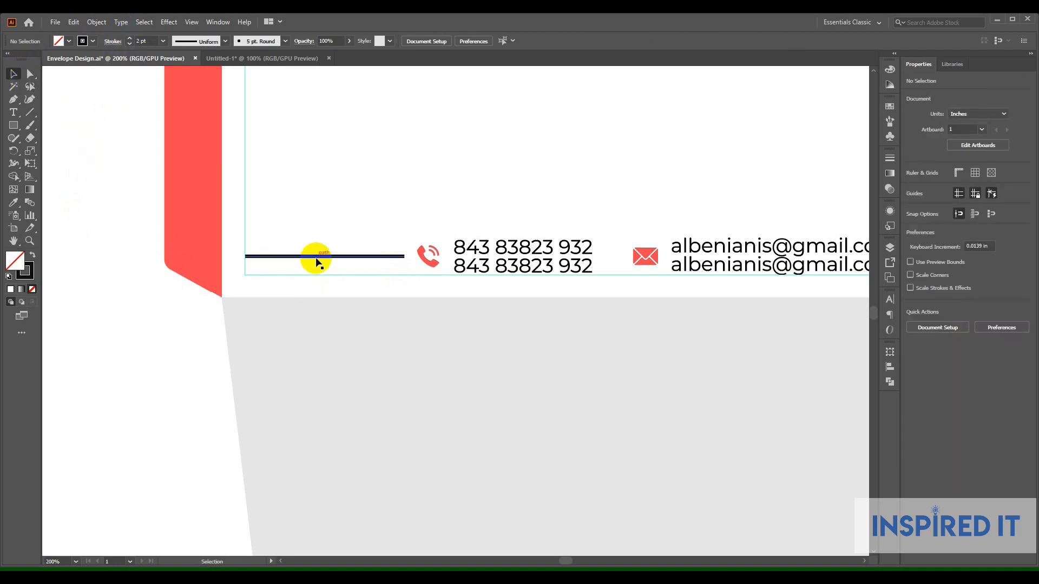
# Expand the line beside the phone icon into a filled shape.
pyautogui.click(313, 256)
pyautogui.click(107, 24)
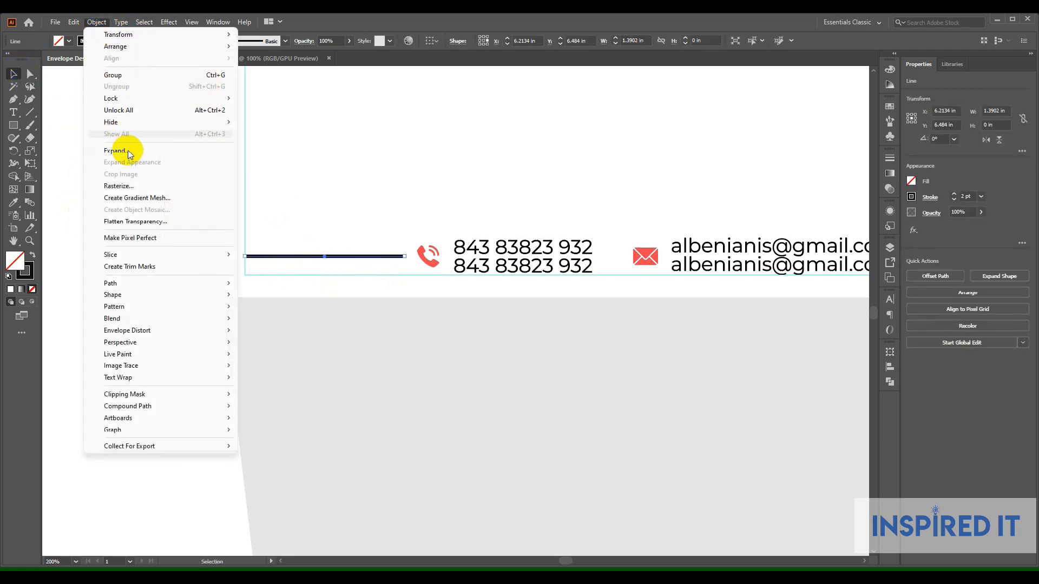
pyautogui.click(125, 148)
pyautogui.click(148, 286)
pyautogui.scroll(-2, 147, 286)
pyautogui.moveTo(181, 287); pyautogui.dragTo(559, 244)
pyautogui.click(598, 227)
pyautogui.scroll(-2, 291, 228)
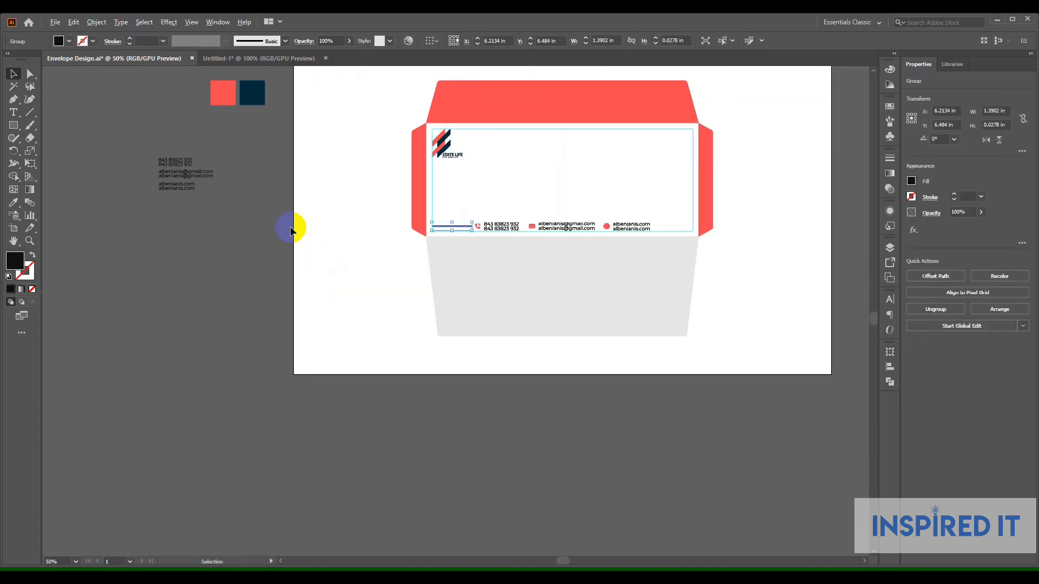
# Recolour the line beside the phone icon by sampling the navy swatch next to the artboard.
pyautogui.click(256, 81)
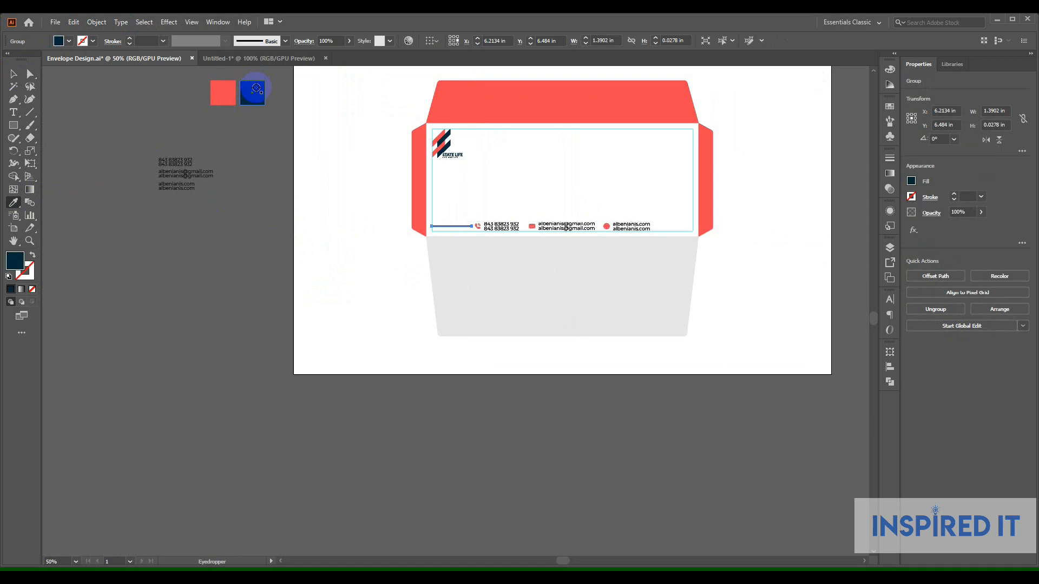
pyautogui.click(13, 74)
pyautogui.click(342, 212)
# Duplicate the navy line to the other end of the contact row, ending it at the right margin guide.
pyautogui.moveTo(396, 215); pyautogui.dragTo(193, 193)
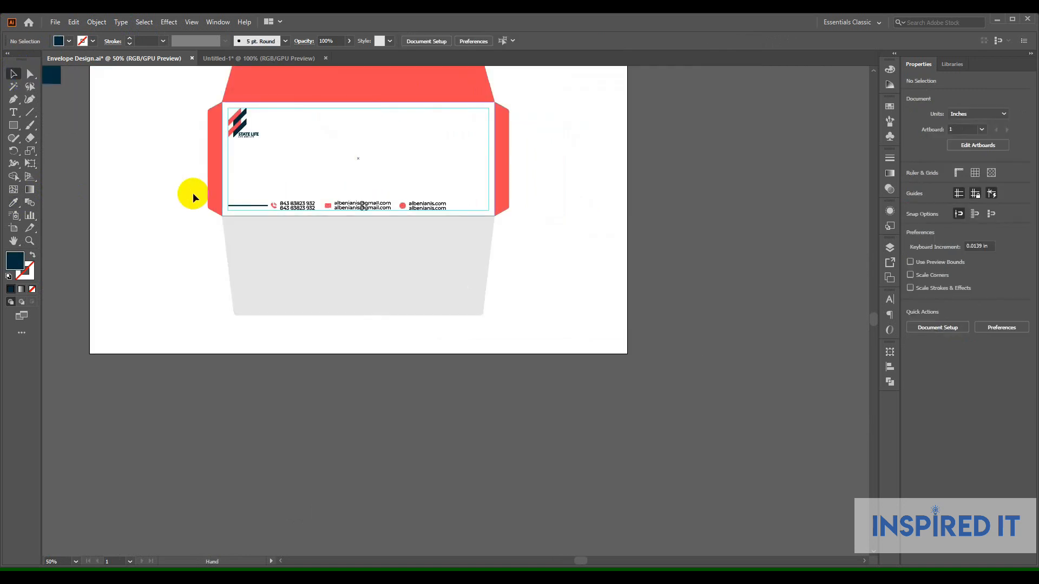
pyautogui.scroll(3, 264, 216)
pyautogui.moveTo(322, 215); pyautogui.dragTo(235, 269)
pyautogui.scroll(-1, 172, 240)
pyautogui.moveTo(169, 236); pyautogui.dragTo(614, 238)
pyautogui.scroll(3, 730, 282)
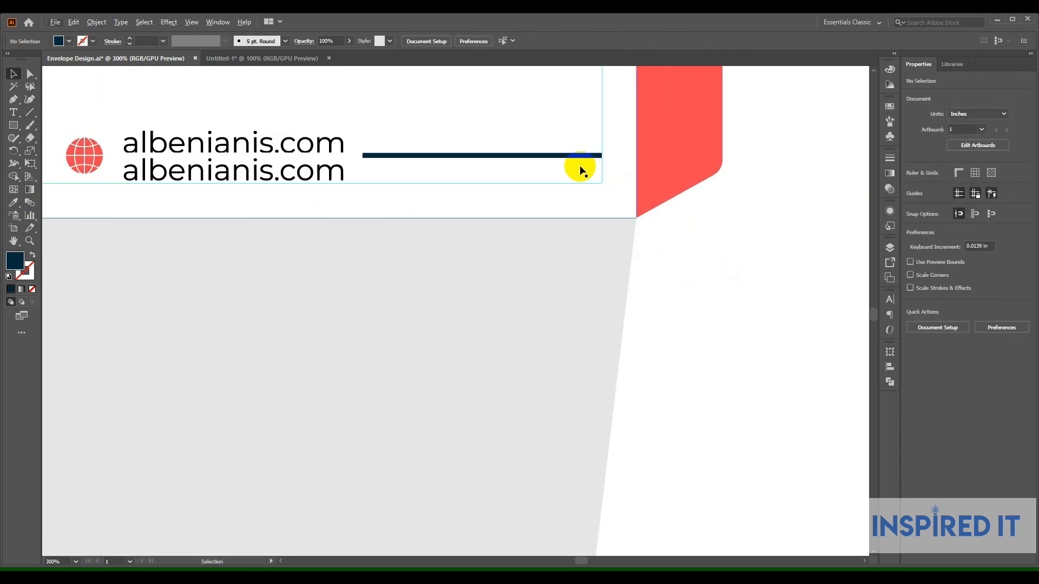
# Move the line beside the website text outward so it ends at the envelope front's right edge.
pyautogui.scroll(-5, 580, 171)
pyautogui.scroll(3, 575, 225)
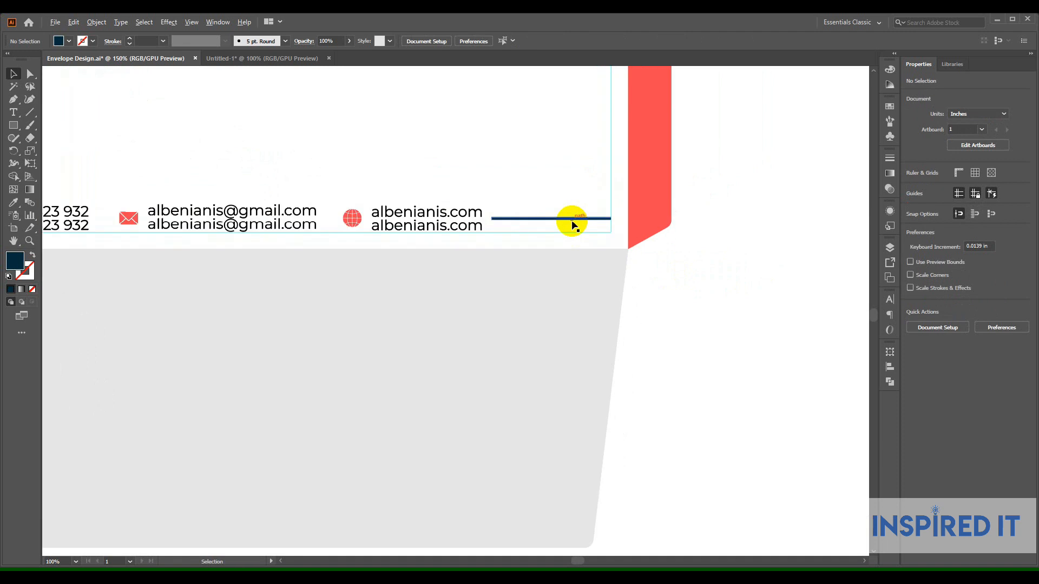
pyautogui.scroll(2, 574, 225)
pyautogui.moveTo(623, 216); pyautogui.dragTo(693, 221)
pyautogui.click(739, 297)
# Move the line beside the phone icon outward so it starts at the envelope front's left edge.
pyautogui.scroll(-5, 740, 298)
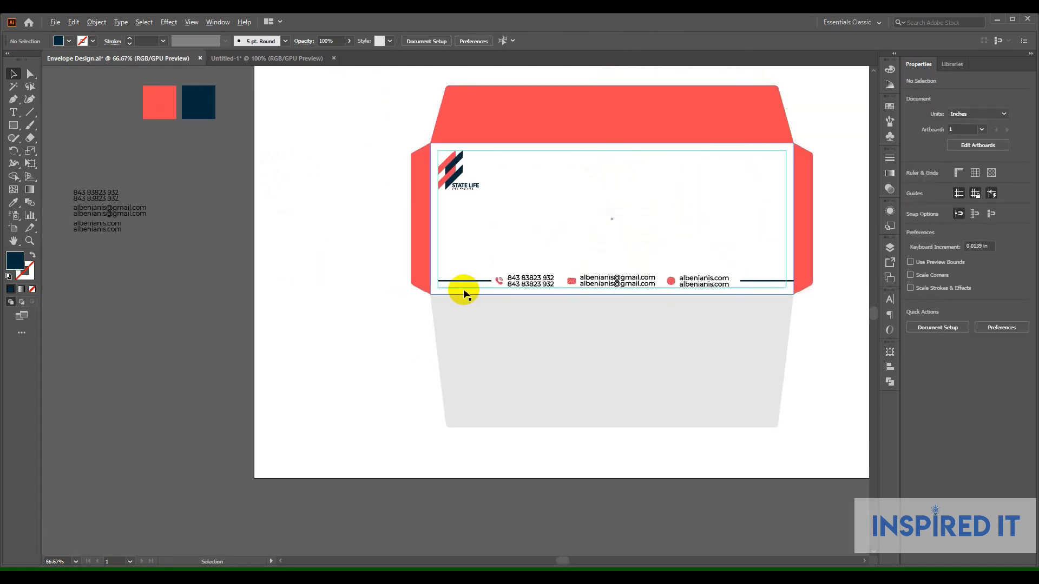
pyautogui.scroll(5, 464, 294)
pyautogui.moveTo(461, 265); pyautogui.dragTo(428, 268)
pyautogui.click(170, 347)
pyautogui.scroll(-5, 170, 346)
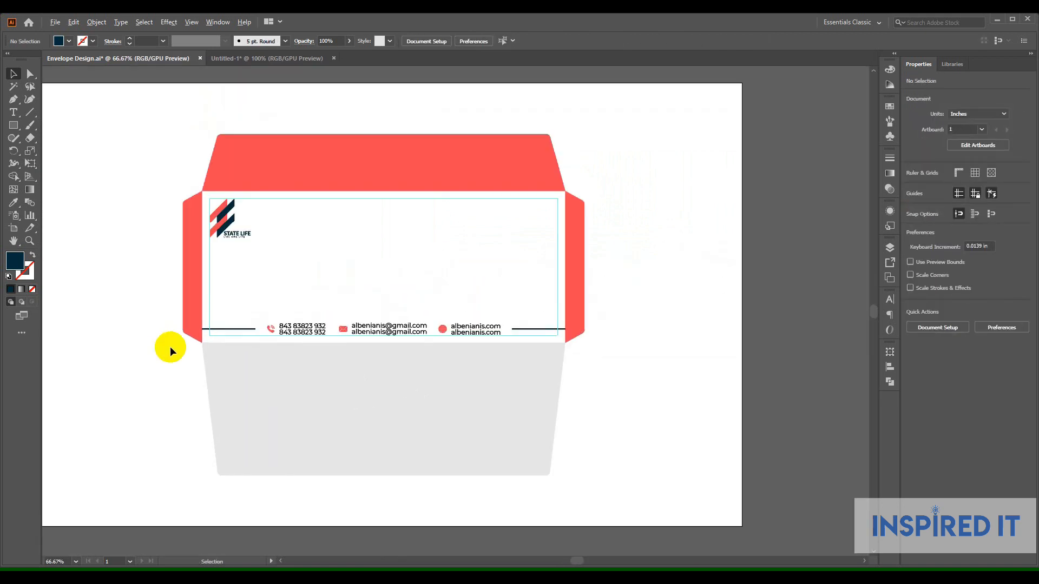
# Ungroup the contact row into separate phone, email and website groups.
pyautogui.scroll(4, 545, 309)
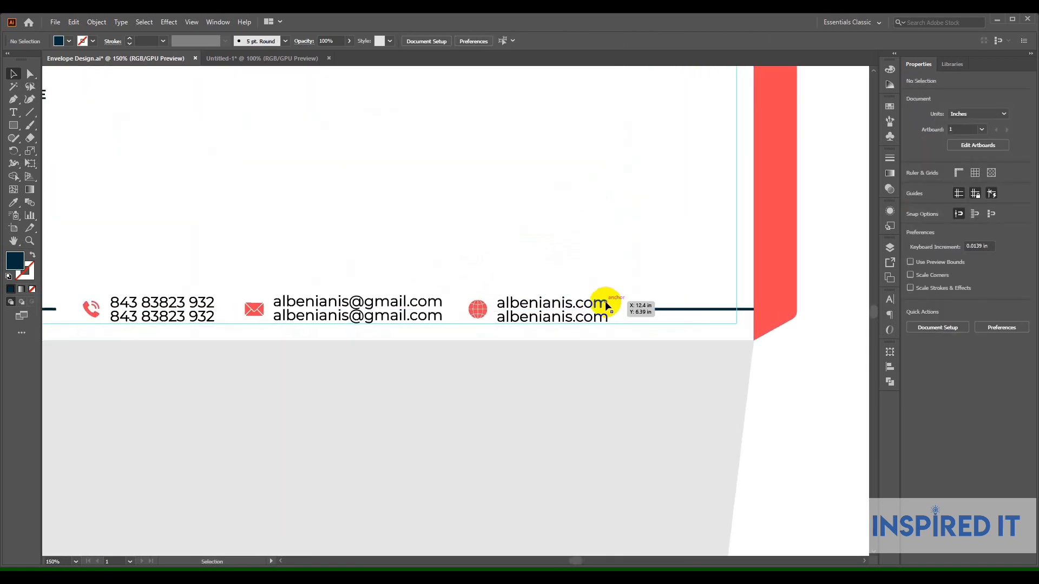
pyautogui.click(606, 304)
pyautogui.rightClick(606, 305)
pyautogui.click(638, 395)
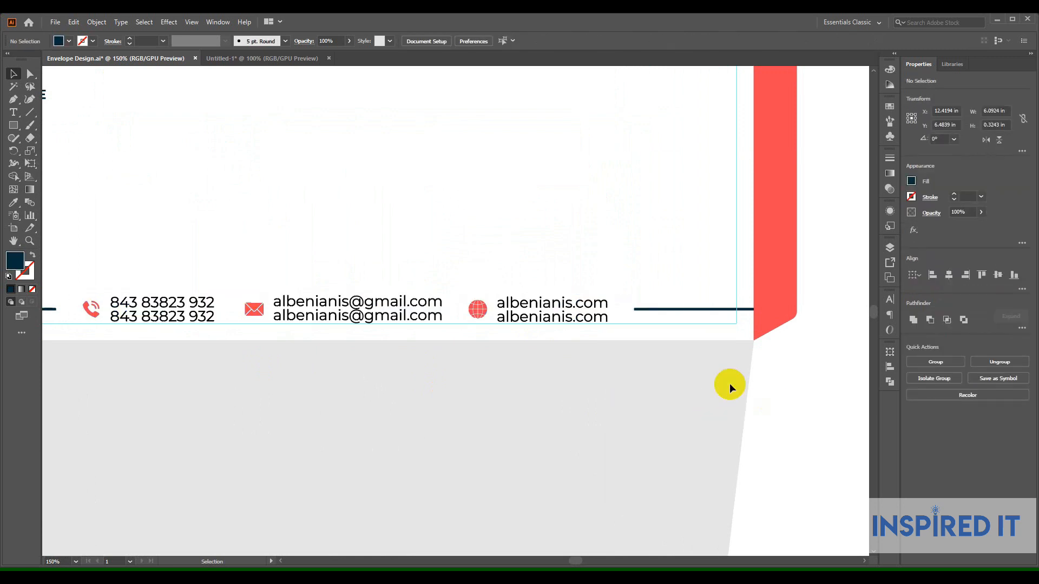
# Shift the website group slightly right and the phone group slightly left, each towards its neighbouring navy line.
pyautogui.click(585, 305)
pyautogui.moveTo(584, 305); pyautogui.dragTo(590, 305)
pyautogui.click(784, 390)
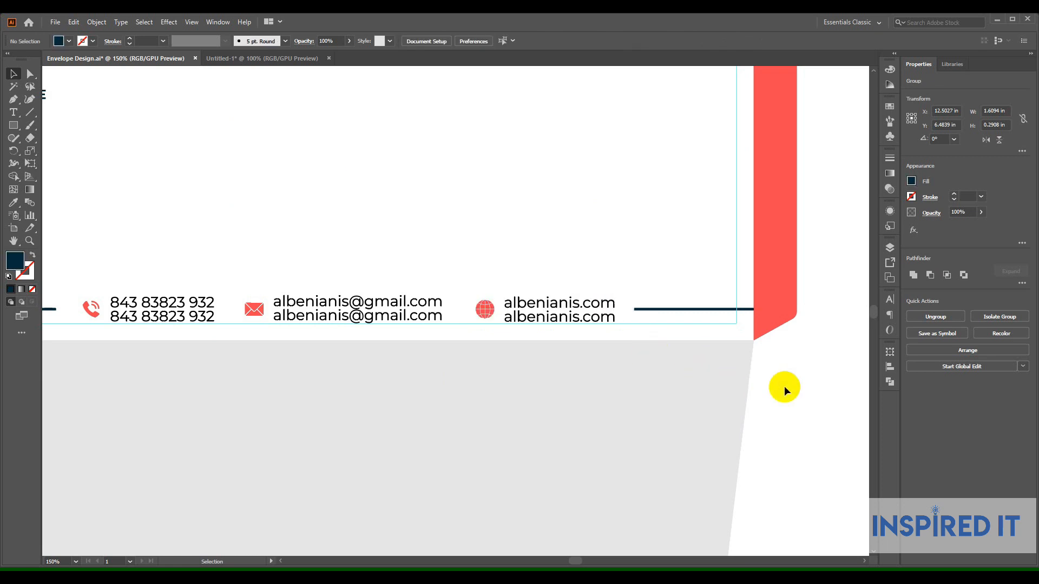
pyautogui.press('space')
pyautogui.moveTo(281, 301); pyautogui.dragTo(377, 296)
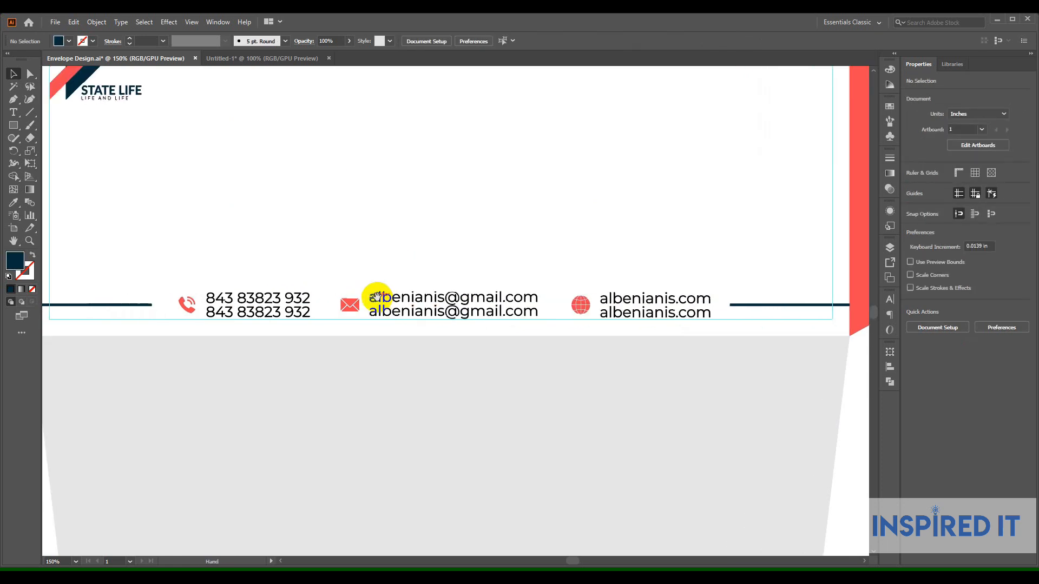
pyautogui.moveTo(274, 301); pyautogui.dragTo(271, 304)
pyautogui.click(846, 453)
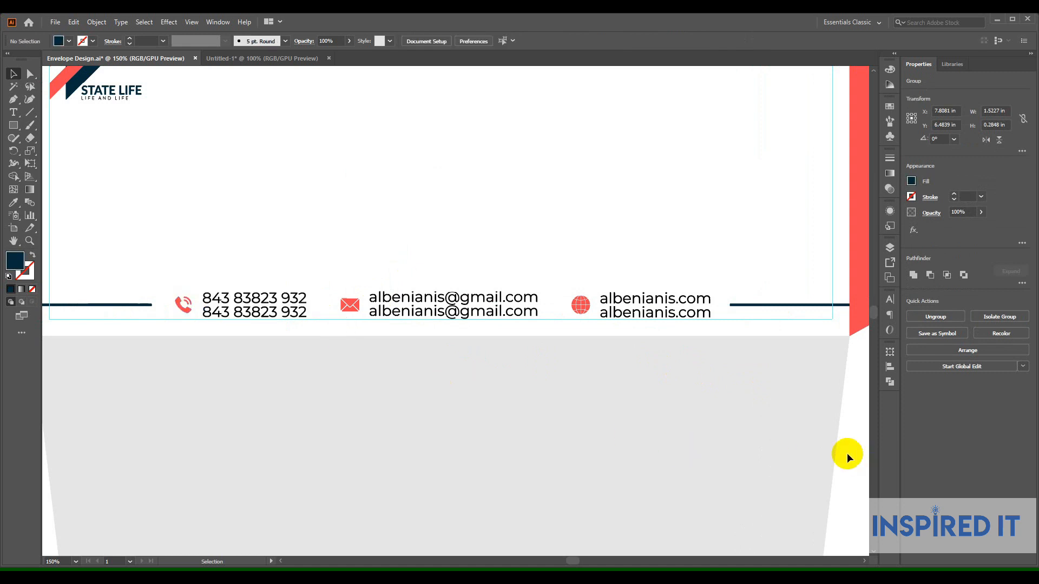
# Distribute the phone, email and website groups horizontally by their centres.
pyautogui.click(685, 297)
pyautogui.keyDown('shift'); pyautogui.click(487, 296); pyautogui.keyUp('shift')
pyautogui.keyDown('shift'); pyautogui.click(295, 302); pyautogui.keyUp('shift')
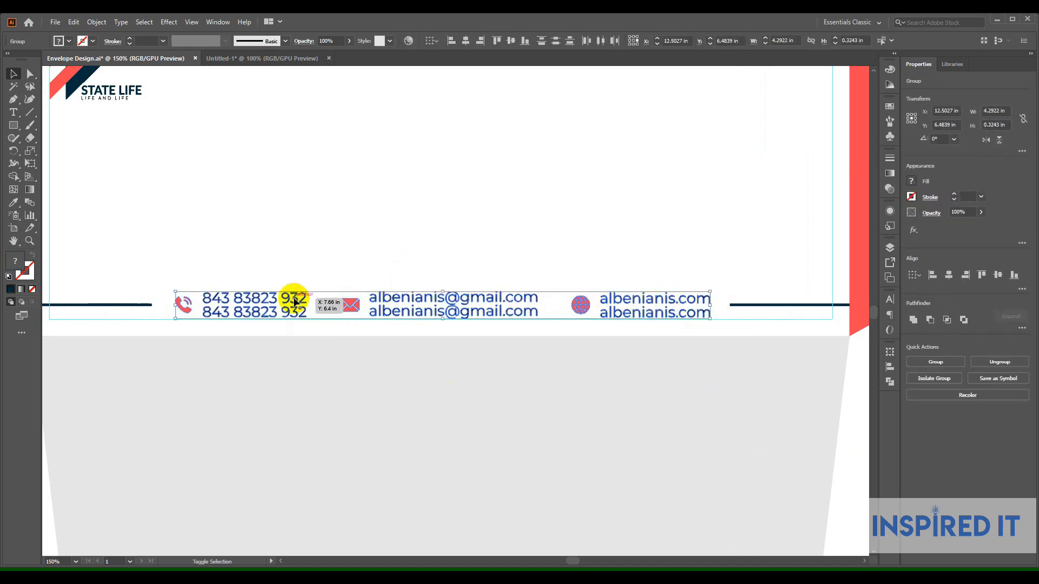
pyautogui.click(1020, 290)
pyautogui.click(998, 353)
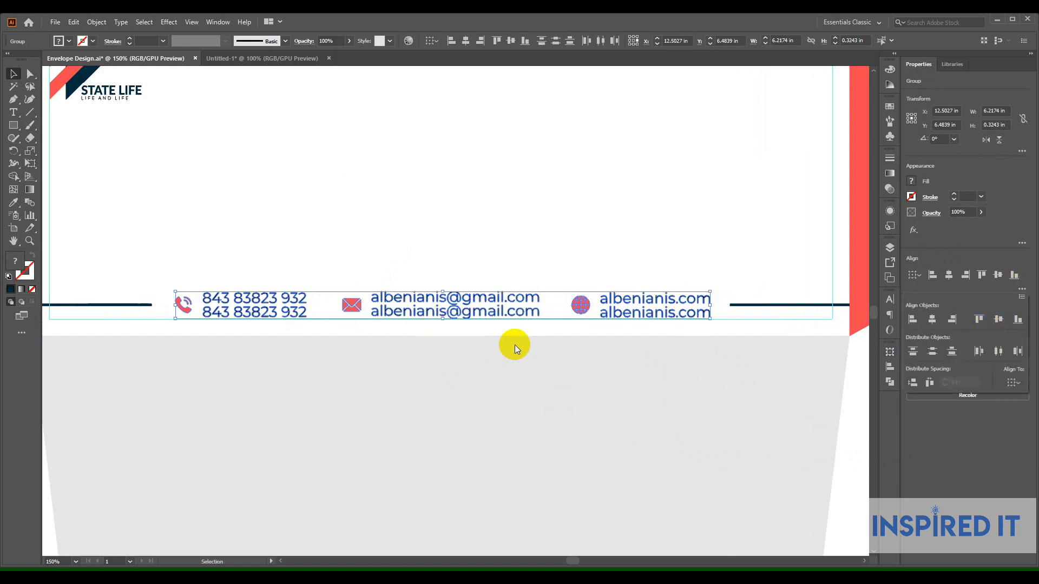
pyautogui.click(846, 435)
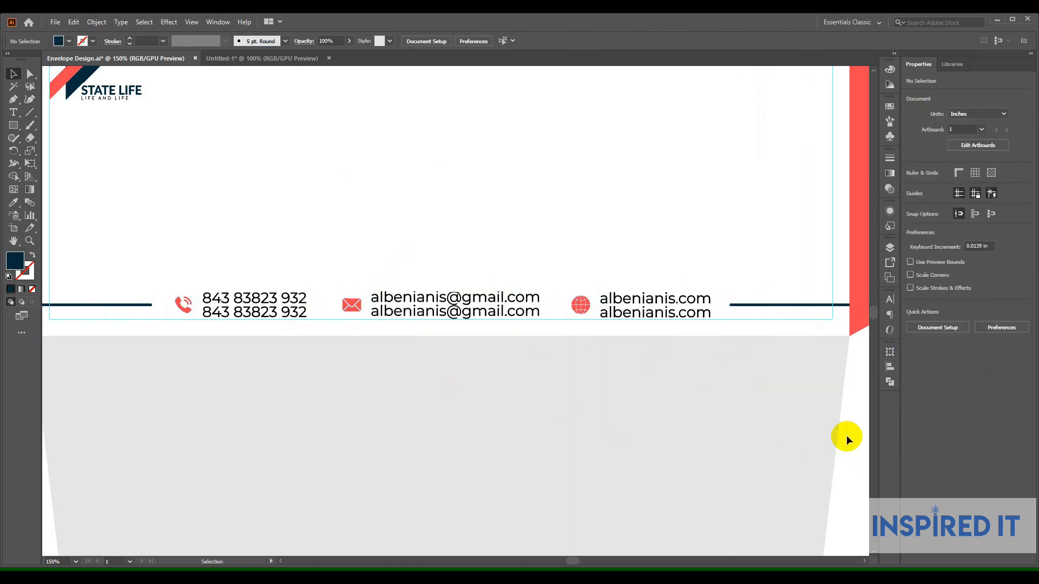
# Draw a vertical divider about 0.28 in tall between the phone numbers and the email icon, with a 0.75 pt stroke.
pyautogui.hotkey('ctrl', '-')
pyautogui.scroll(-1, 543, 351)
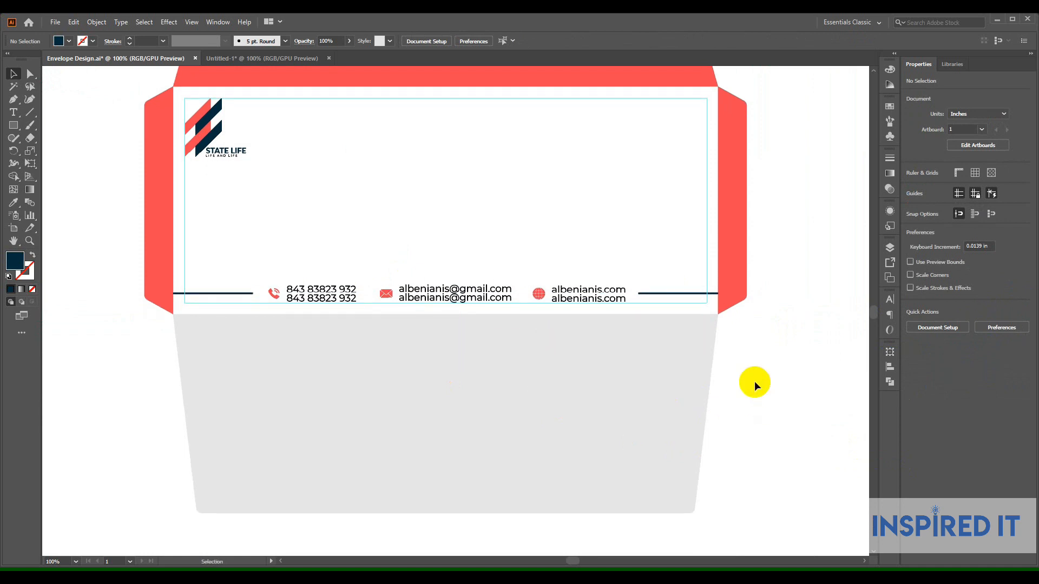
pyautogui.scroll(3, 364, 306)
pyautogui.scroll(-2, 366, 307)
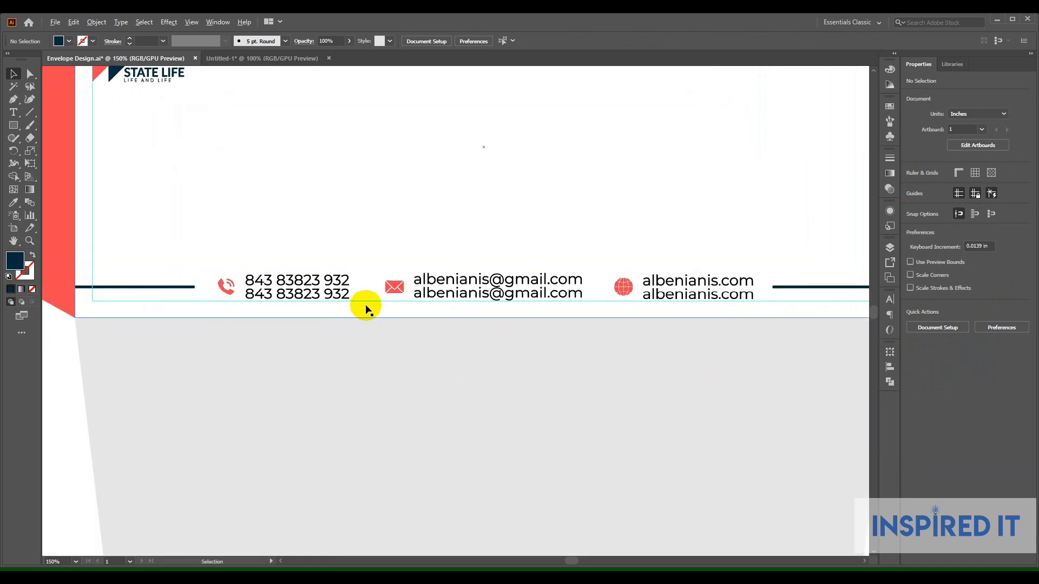
pyautogui.scroll(-3, 366, 307)
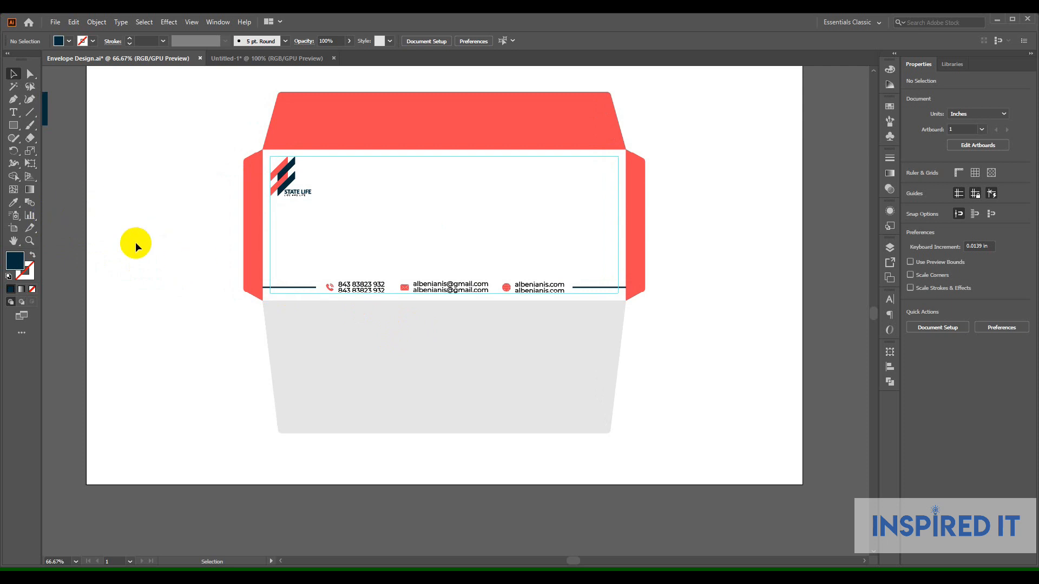
pyautogui.click(30, 112)
pyautogui.scroll(5, 385, 310)
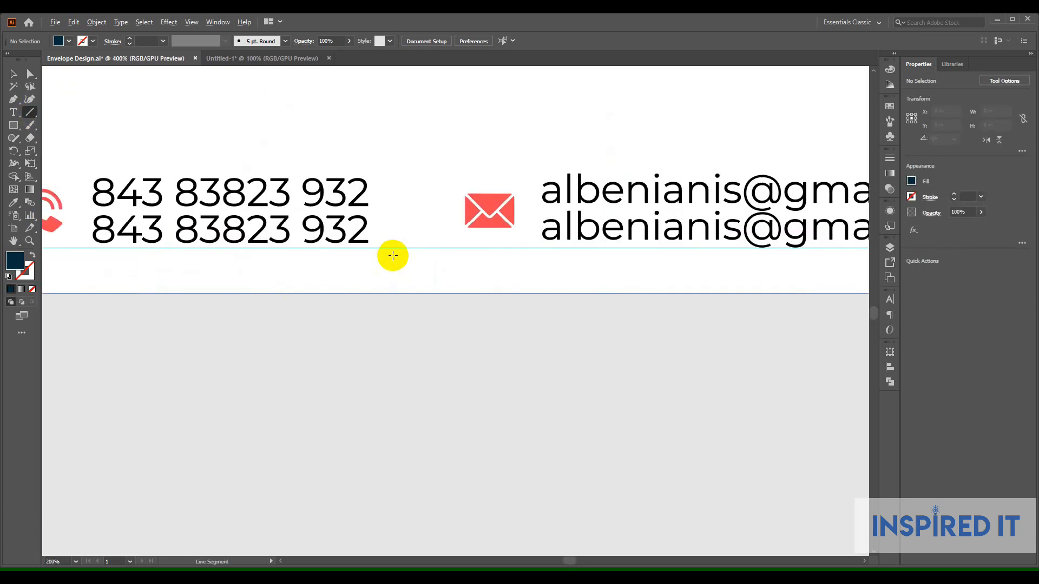
pyautogui.moveTo(412, 179); pyautogui.dragTo(409, 243)
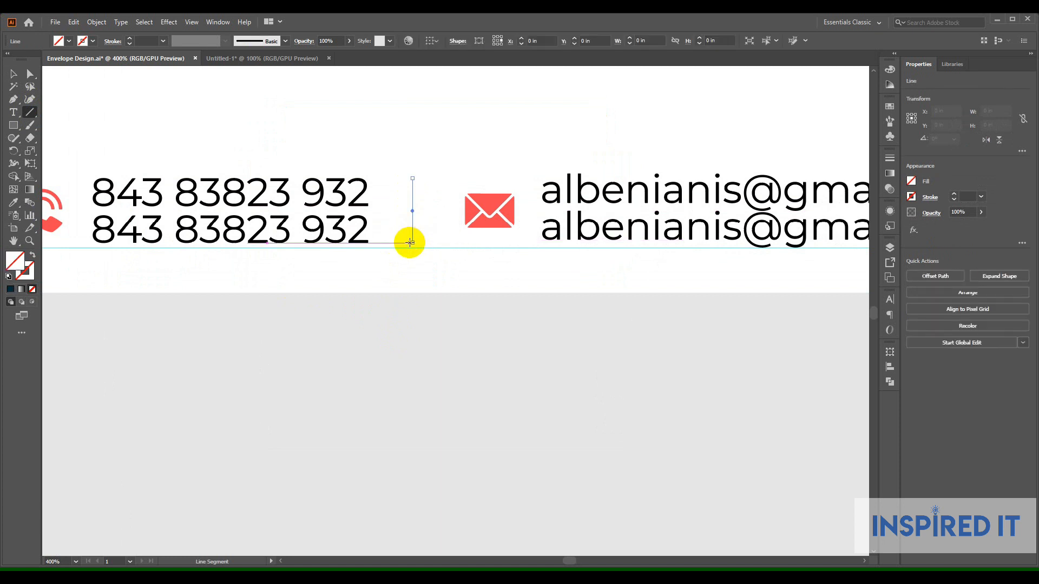
pyautogui.click(130, 39)
pyautogui.scroll(-4, 239, 132)
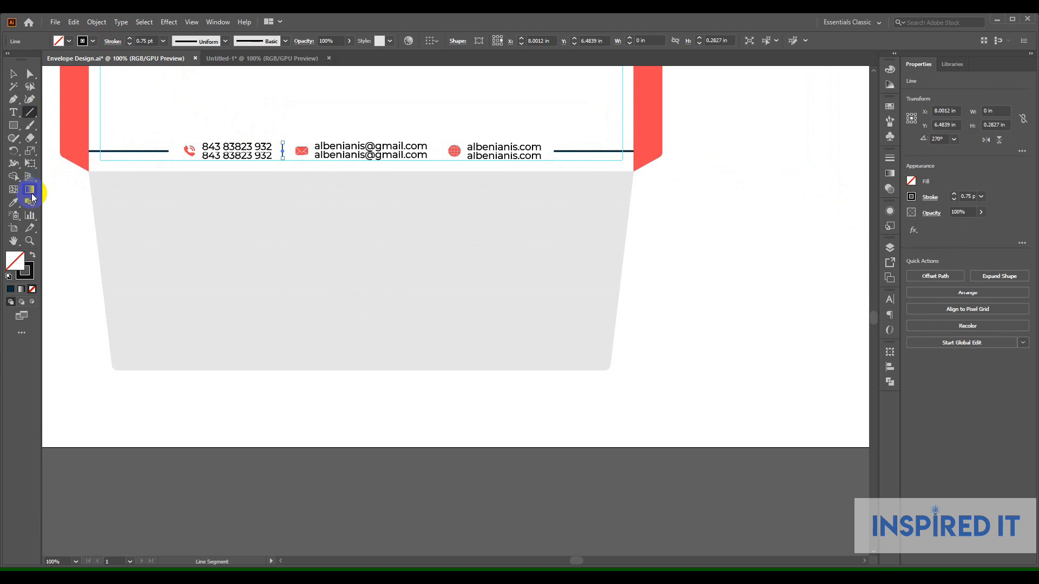
pyautogui.click(14, 73)
pyautogui.click(439, 410)
# Expand the vertical divider between the phone and email groups into a filled shape.
pyautogui.scroll(6, 448, 361)
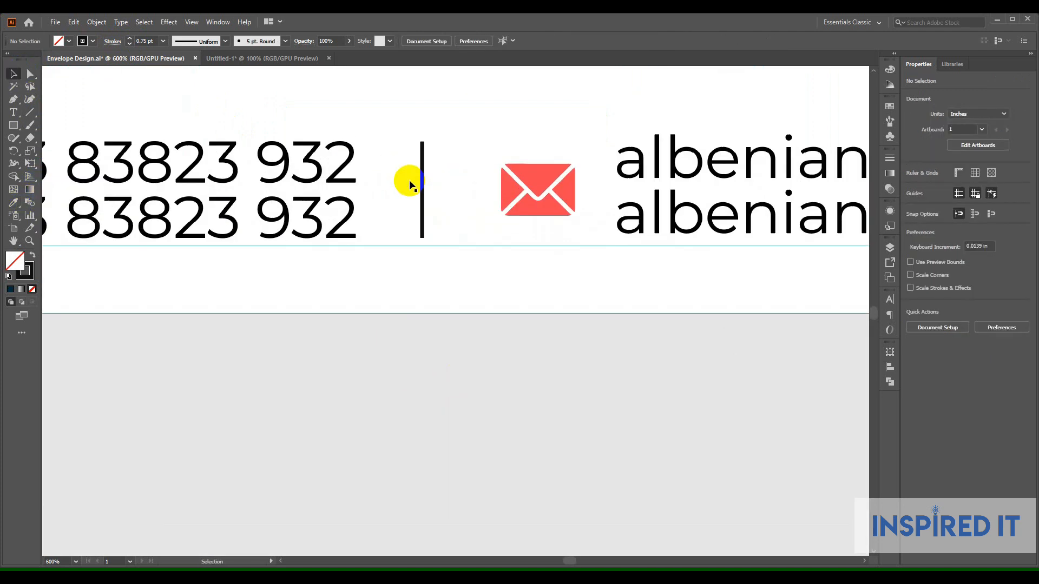
pyautogui.click(423, 186)
pyautogui.click(96, 21)
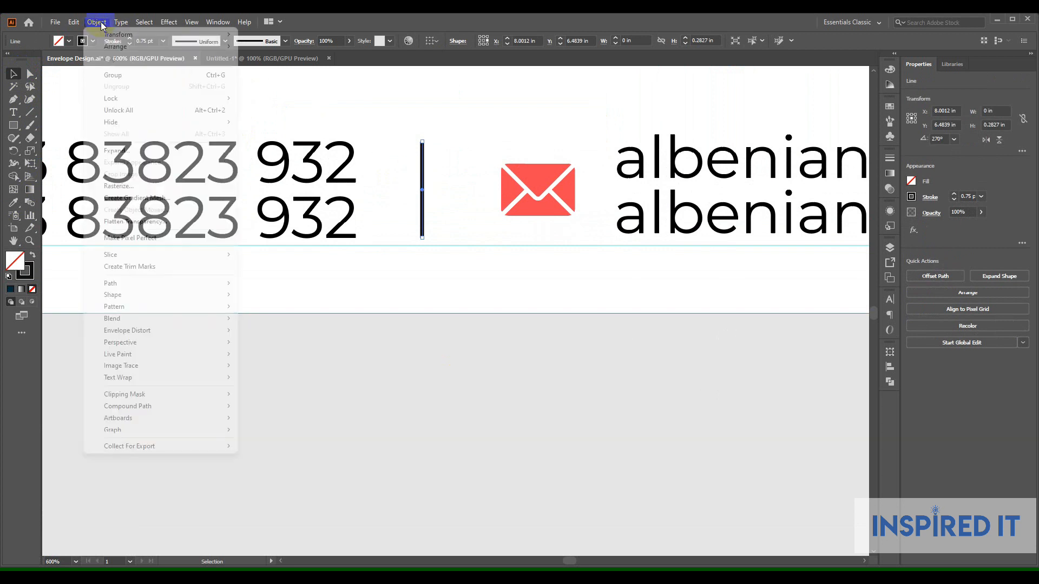
pyautogui.click(130, 150)
pyautogui.click(500, 356)
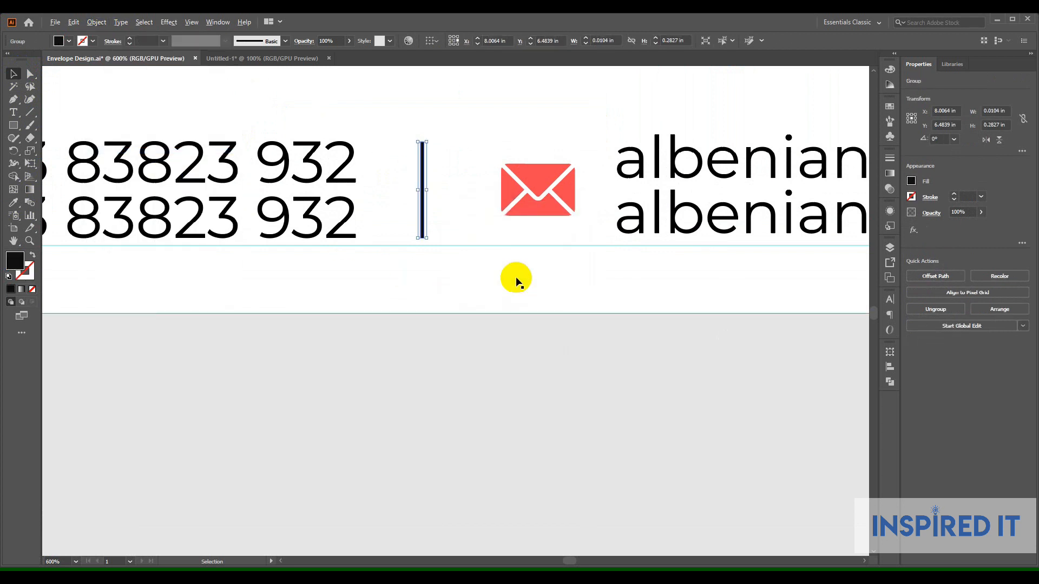
# Recolour the vertical divider navy by sampling the horizontal line beside the phone icon.
pyautogui.scroll(-2, 515, 278)
pyautogui.click(14, 206)
pyautogui.click(99, 233)
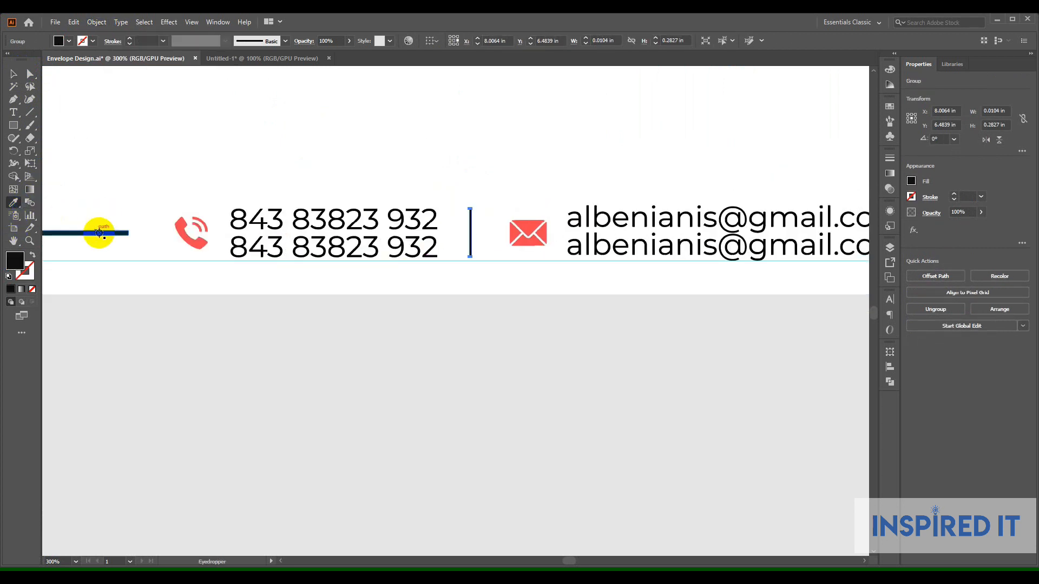
pyautogui.click(13, 73)
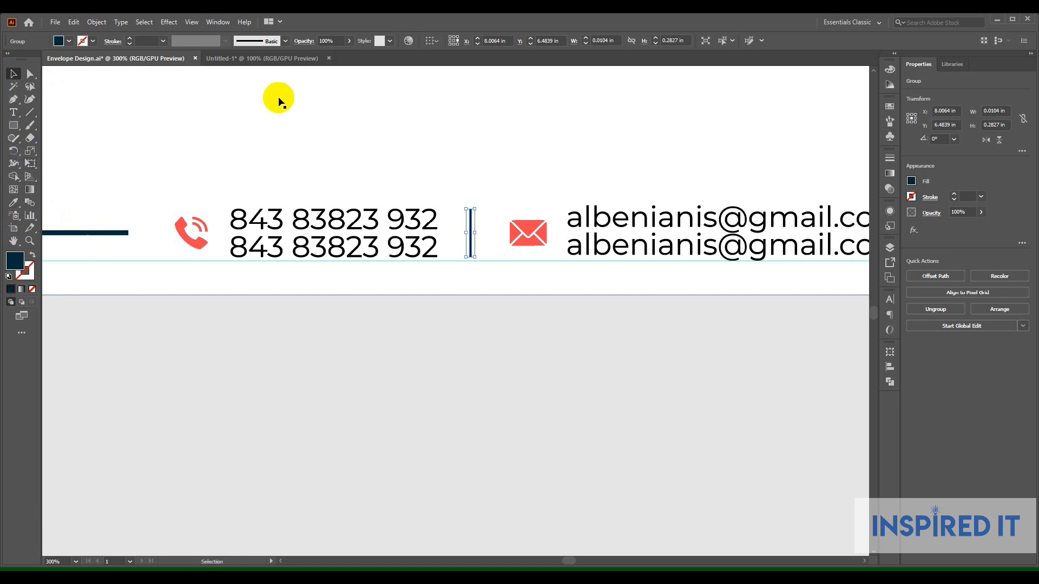
pyautogui.click(345, 118)
# Duplicate the navy divider into the gap between the email text and the globe icon.
pyautogui.scroll(-2, 351, 167)
pyautogui.press('space')
pyautogui.moveTo(659, 400); pyautogui.dragTo(406, 377)
pyautogui.click(807, 391)
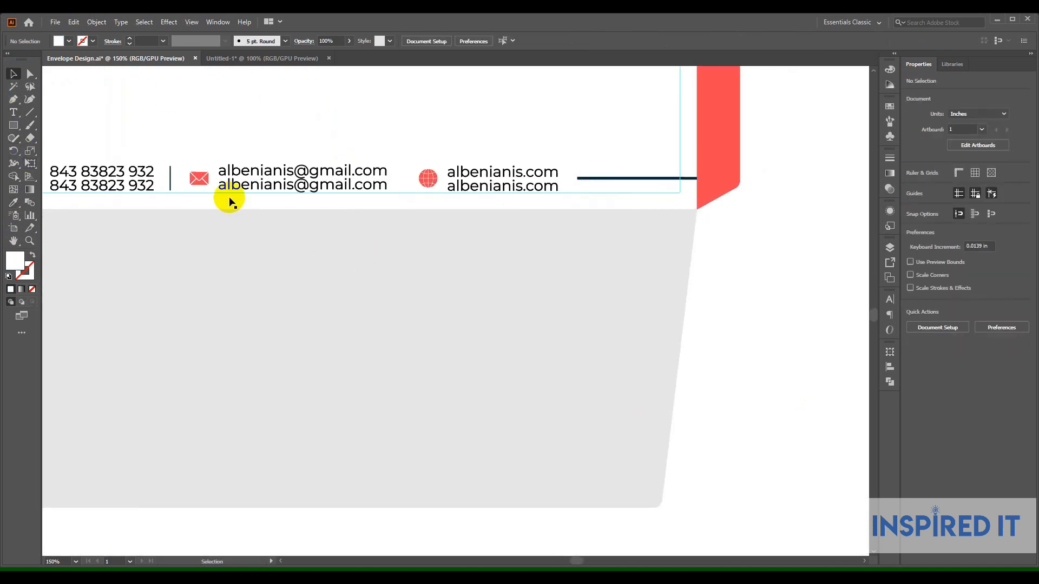
pyautogui.moveTo(172, 179); pyautogui.dragTo(401, 180)
pyautogui.click(745, 319)
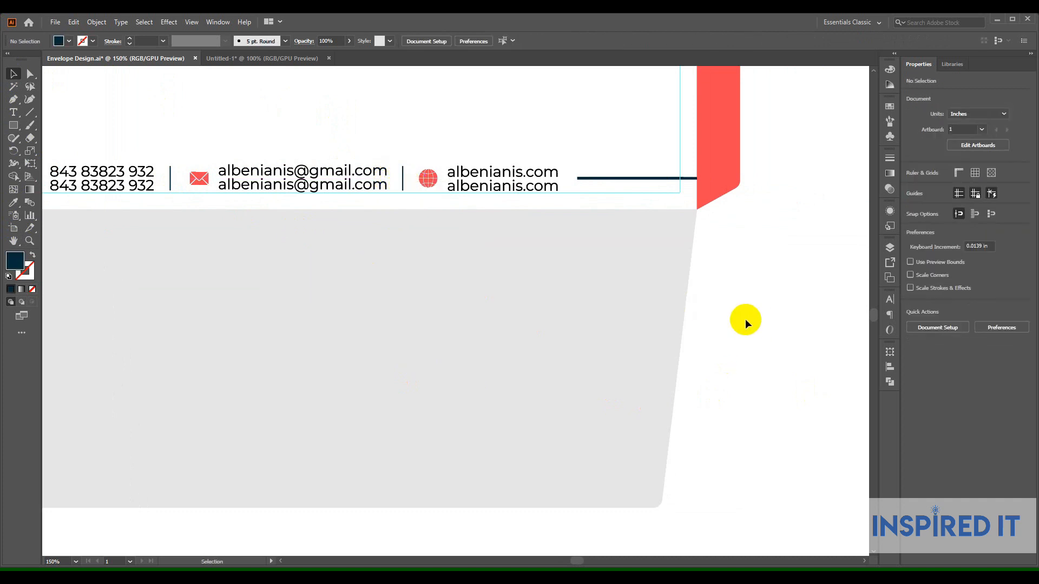
# Distribute the horizontal spacing evenly between the email group, the second divider and the website group.
pyautogui.scroll(-1, 750, 318)
pyautogui.scroll(2, 466, 212)
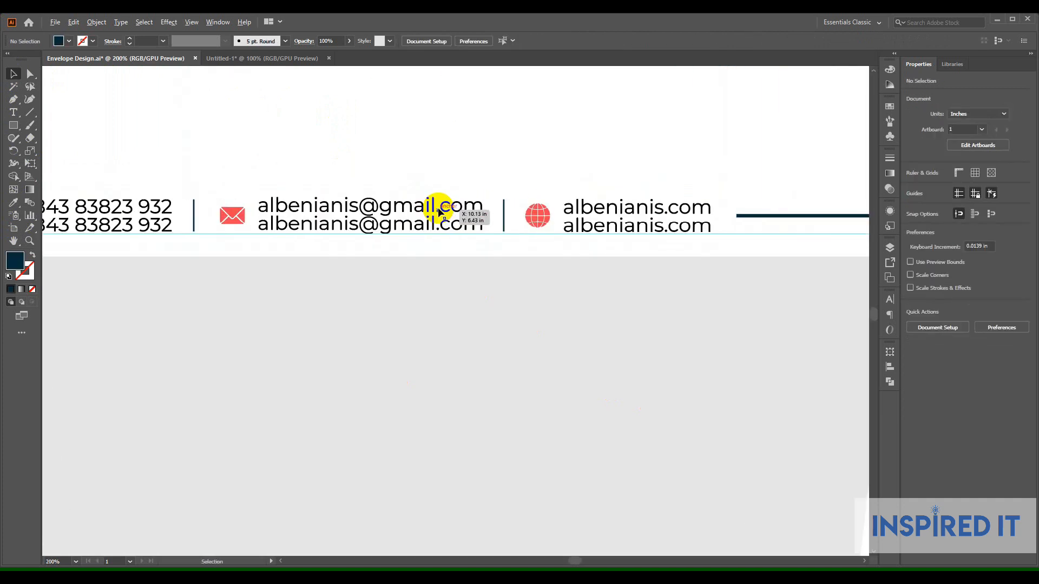
pyautogui.click(433, 209)
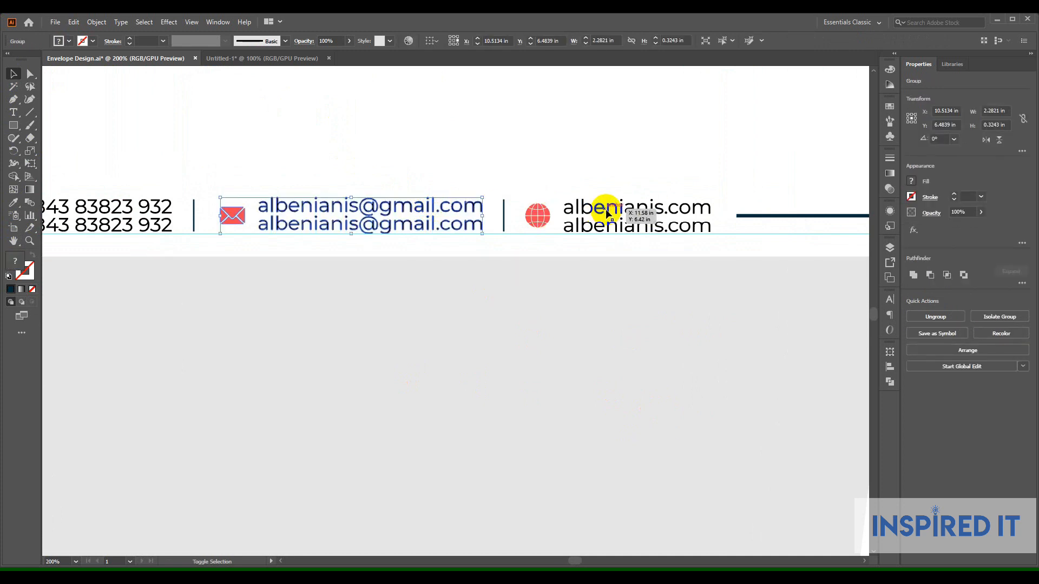
pyautogui.keyDown('shift'); pyautogui.click(605, 212); pyautogui.keyUp('shift')
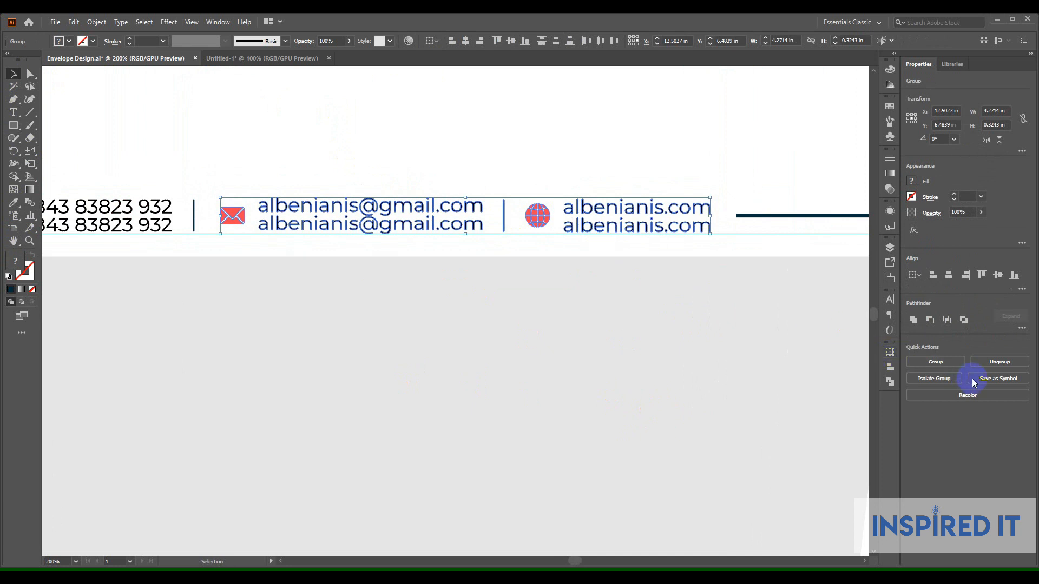
pyautogui.click(1022, 288)
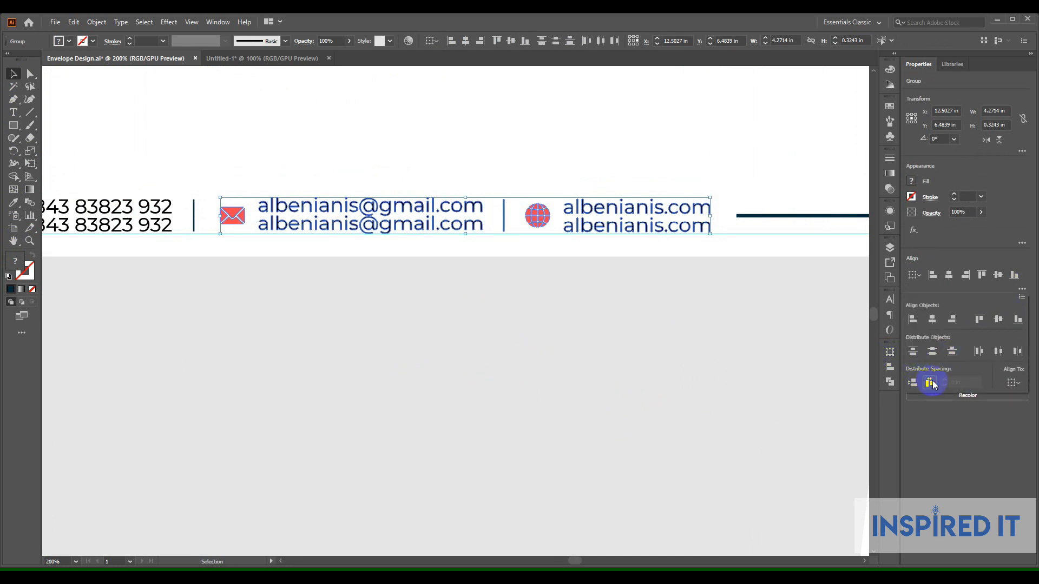
pyautogui.click(940, 472)
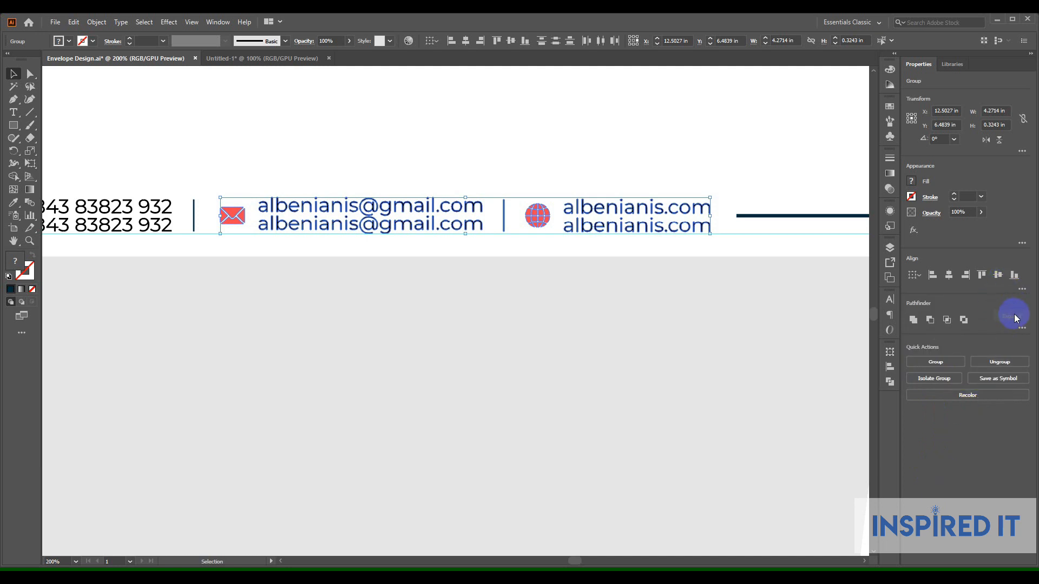
pyautogui.click(498, 131)
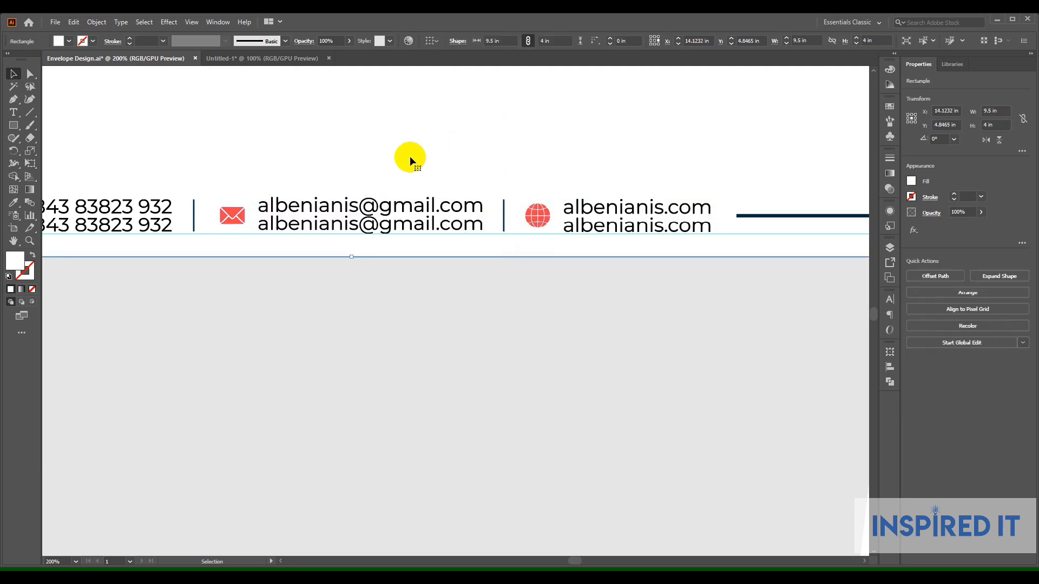
# Distribute the horizontal spacing evenly between the phone group, the first divider and the email group.
pyautogui.hscroll(-3, 476, 201)
pyautogui.scroll(2, 344, 214)
pyautogui.click(345, 214)
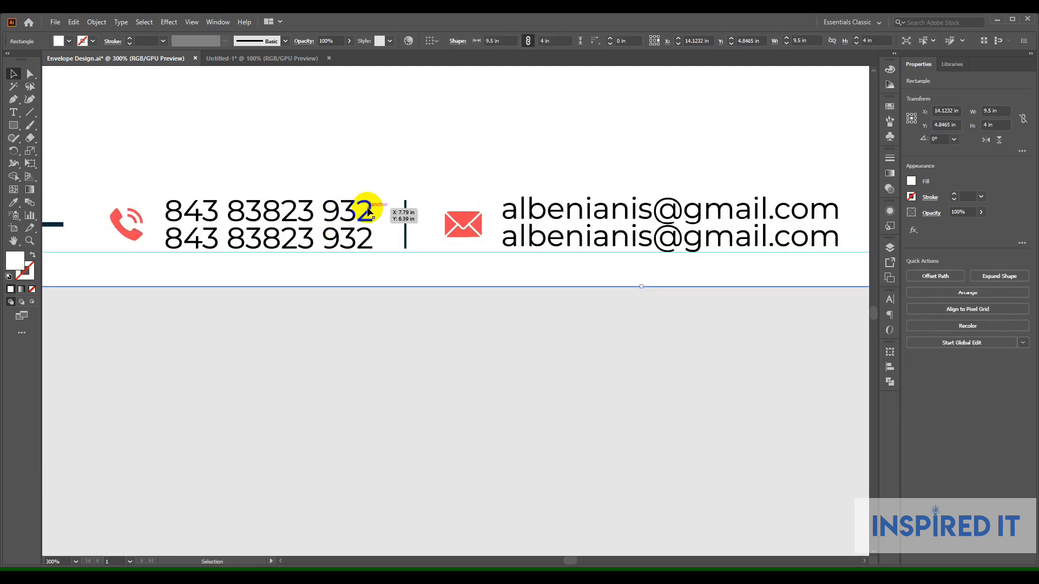
pyautogui.keyDown('shift'); pyautogui.click(407, 217); pyautogui.keyUp('shift')
pyautogui.keyDown('shift'); pyautogui.click(464, 227); pyautogui.keyUp('shift')
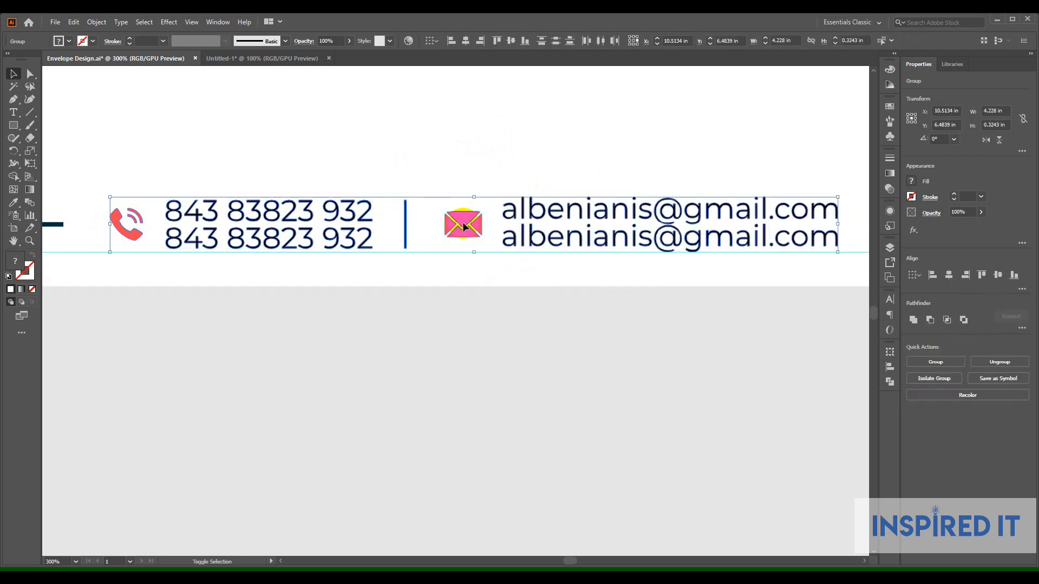
pyautogui.click(1022, 292)
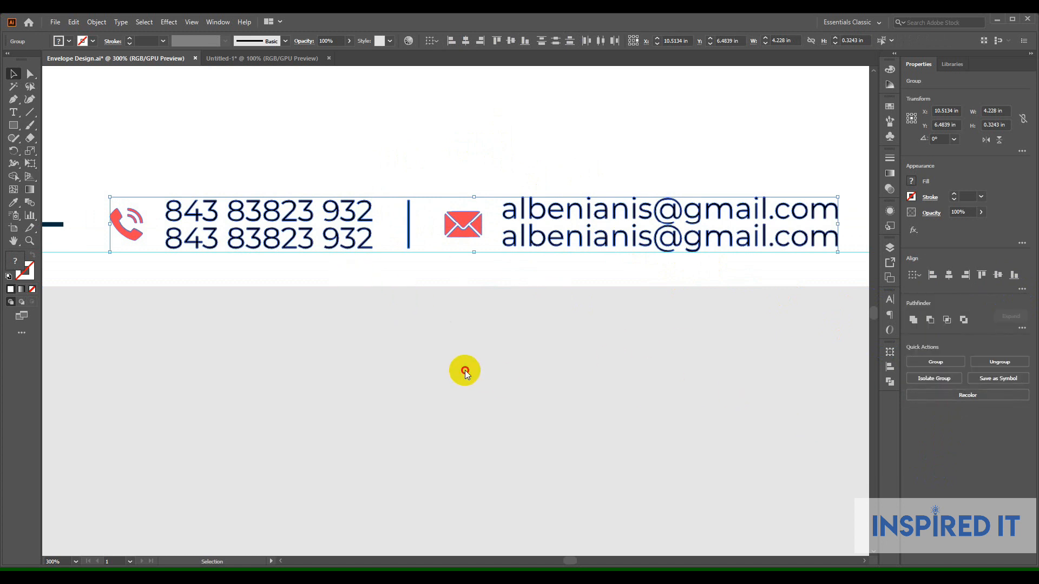
pyautogui.doubleClick(169, 116)
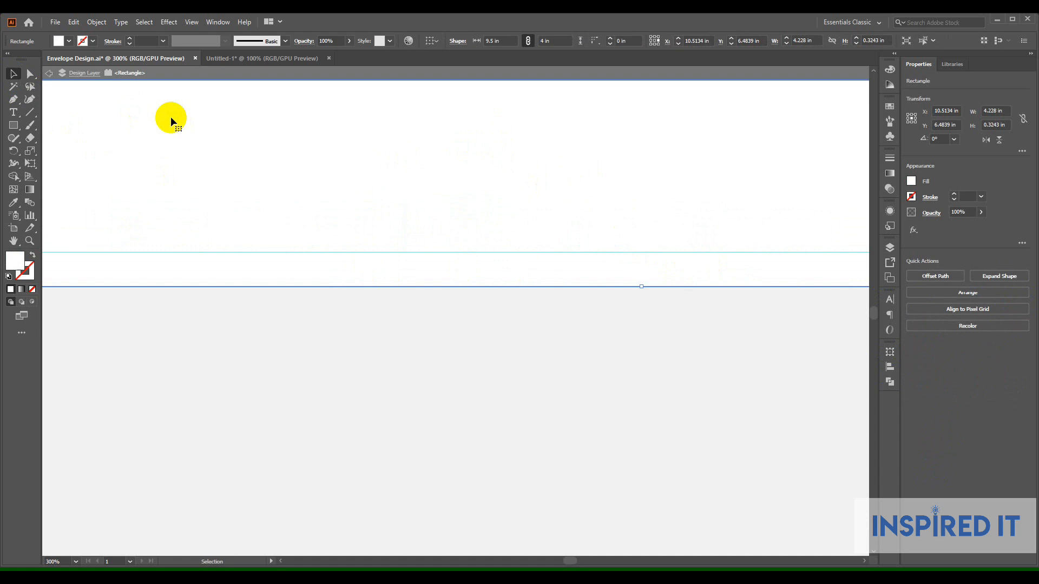
pyautogui.scroll(-5, 239, 220)
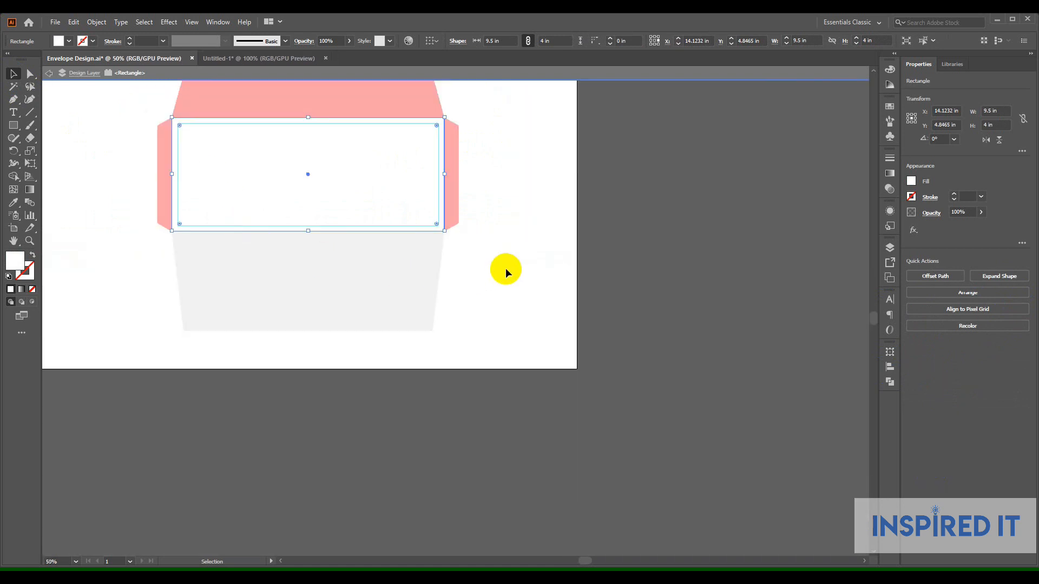
pyautogui.click(471, 75)
pyautogui.moveTo(532, 223); pyautogui.dragTo(881, 269)
pyautogui.click(630, 249)
# Group the phone, email and website groups together with both vertical dividers into a single contact row.
pyautogui.scroll(2, 617, 254)
pyautogui.scroll(2, 449, 218)
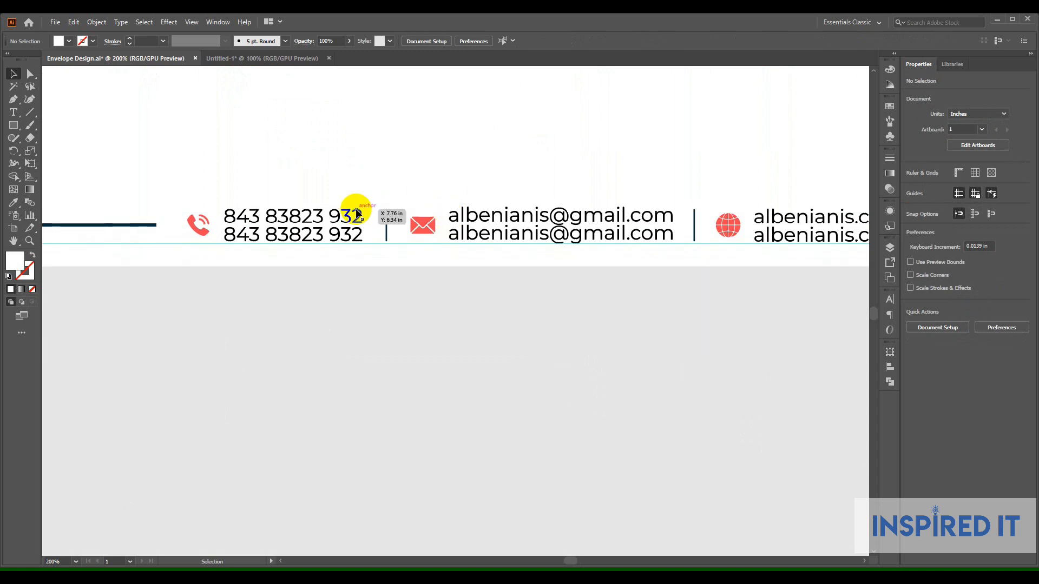
pyautogui.click(348, 214)
pyautogui.keyDown('shift'); pyautogui.click(418, 222); pyautogui.keyUp('shift')
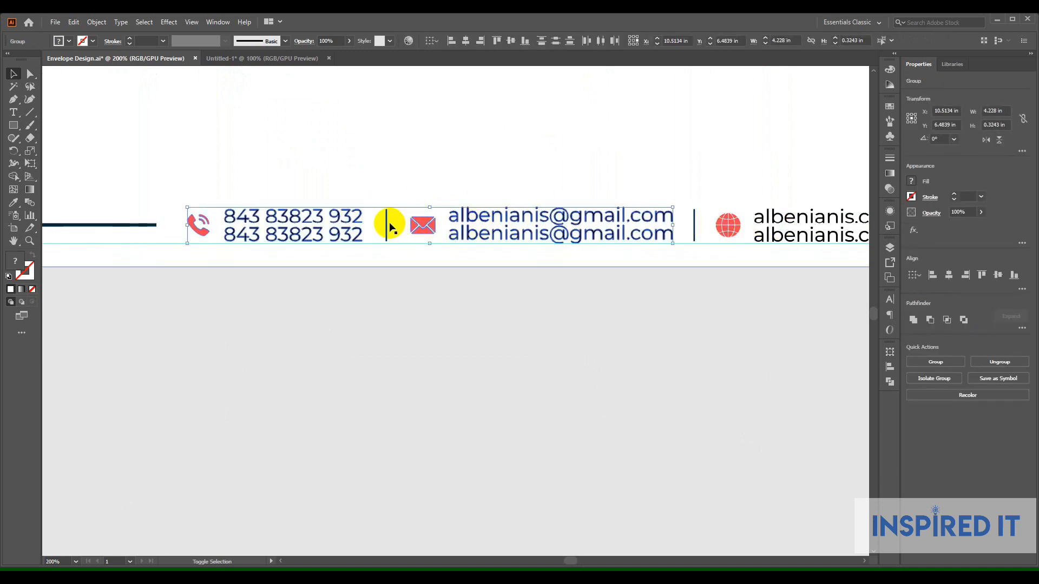
pyautogui.keyDown('shift'); pyautogui.click(729, 233); pyautogui.keyUp('shift')
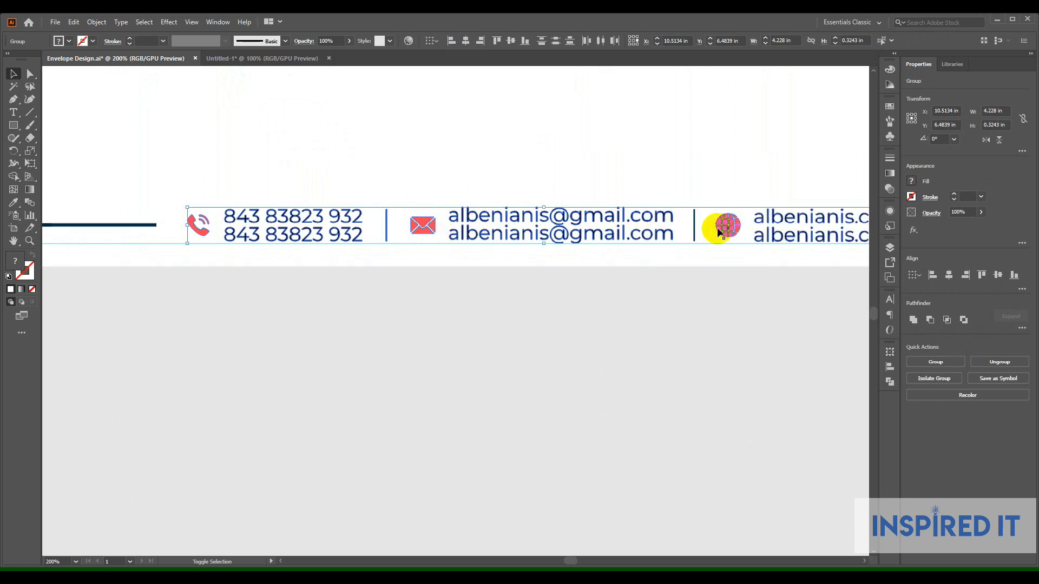
pyautogui.scroll(-2, 520, 230)
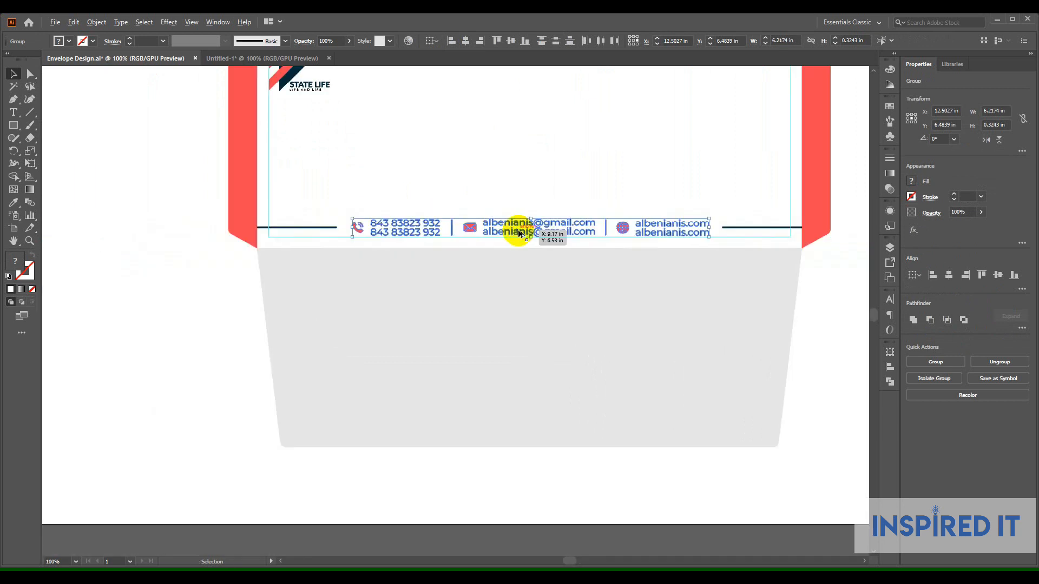
pyautogui.hotkey('ctrl', 'g')
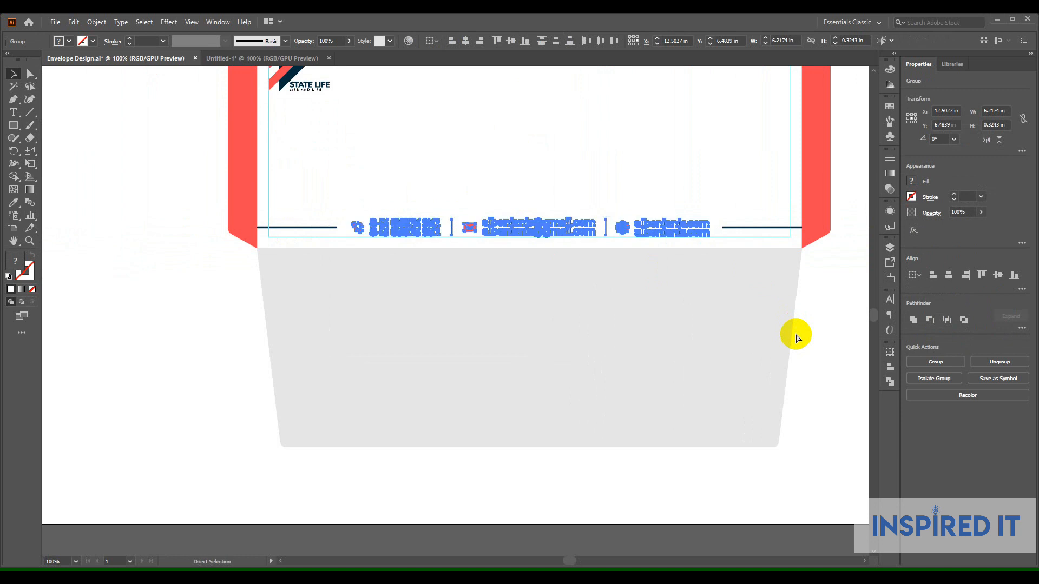
pyautogui.doubleClick(695, 221)
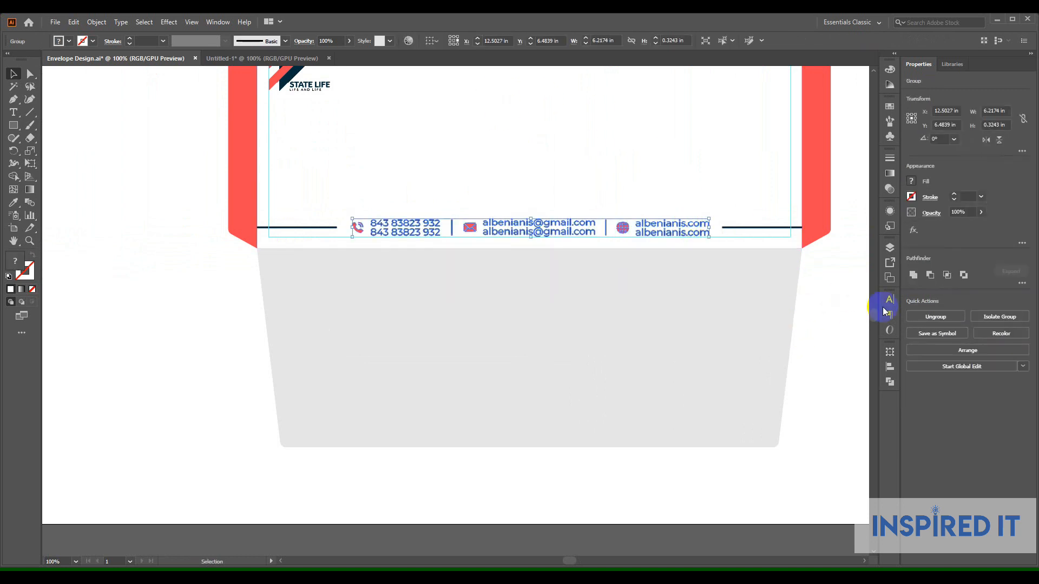
# Centre the grouped contact row horizontally on the artboard.
pyautogui.click(890, 367)
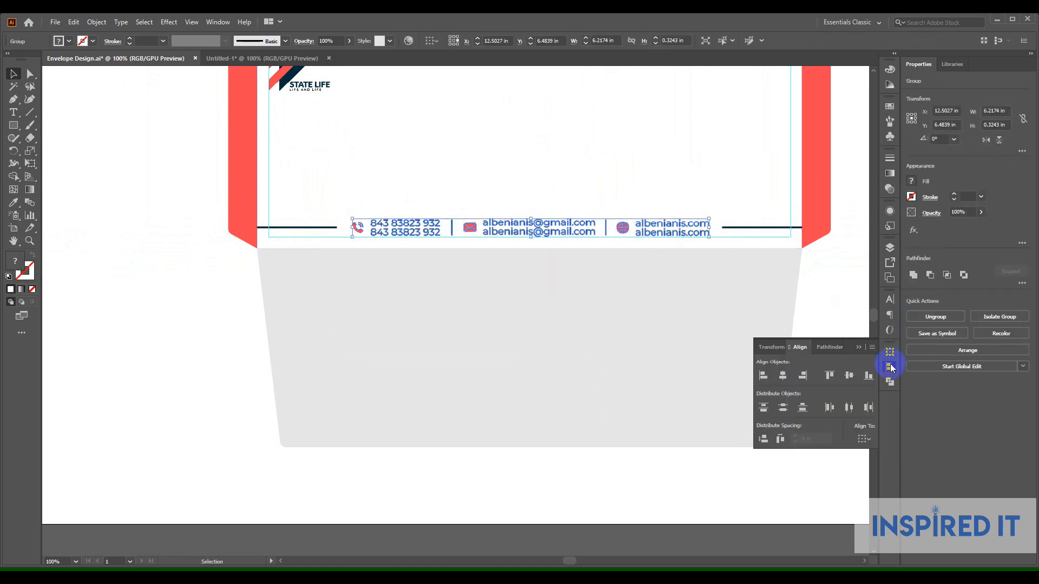
pyautogui.click(864, 439)
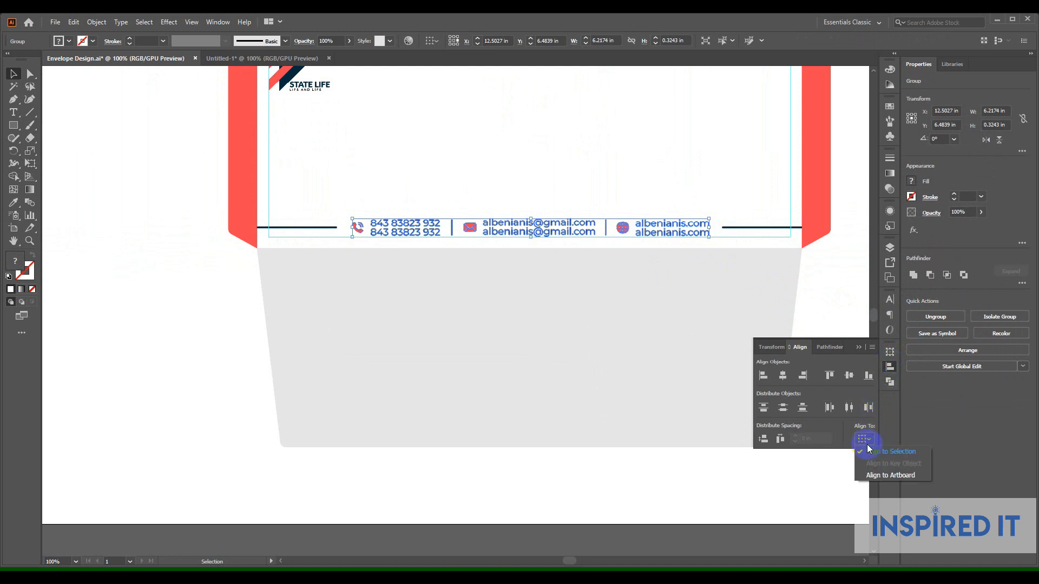
pyautogui.click(868, 475)
pyautogui.click(783, 376)
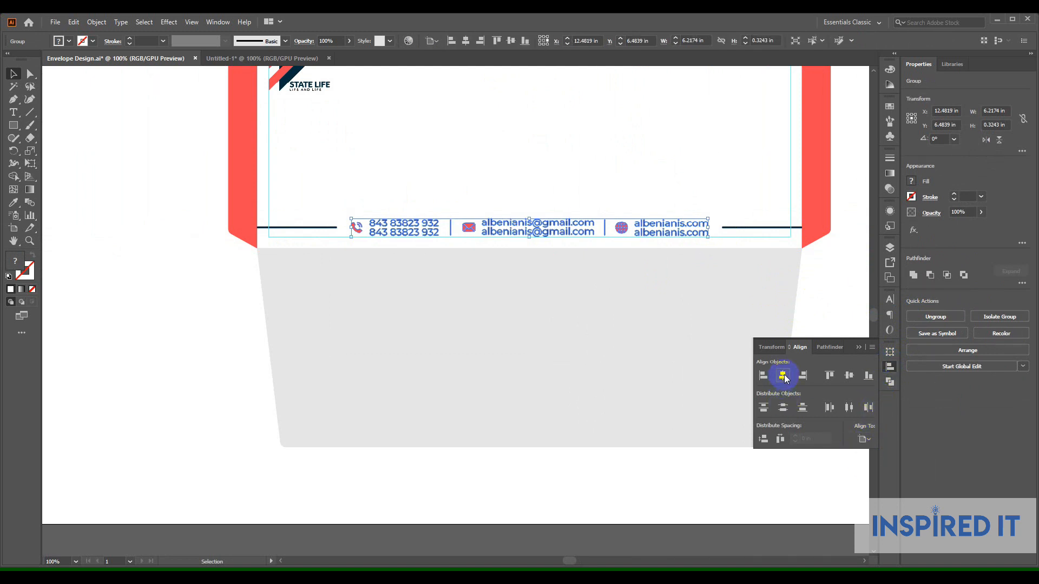
# Centre the contact row horizontally against the white envelope panel and clear the selection.
pyautogui.click(825, 294)
pyautogui.moveTo(832, 282); pyautogui.dragTo(821, 311)
pyautogui.click(715, 165)
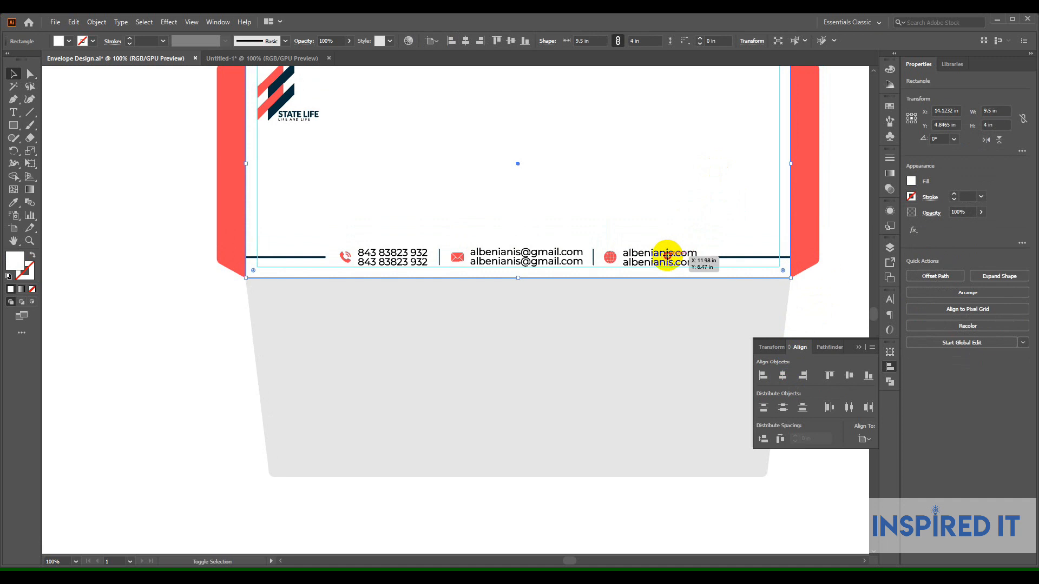
pyautogui.keyDown('shift'); pyautogui.click(667, 254); pyautogui.keyUp('shift')
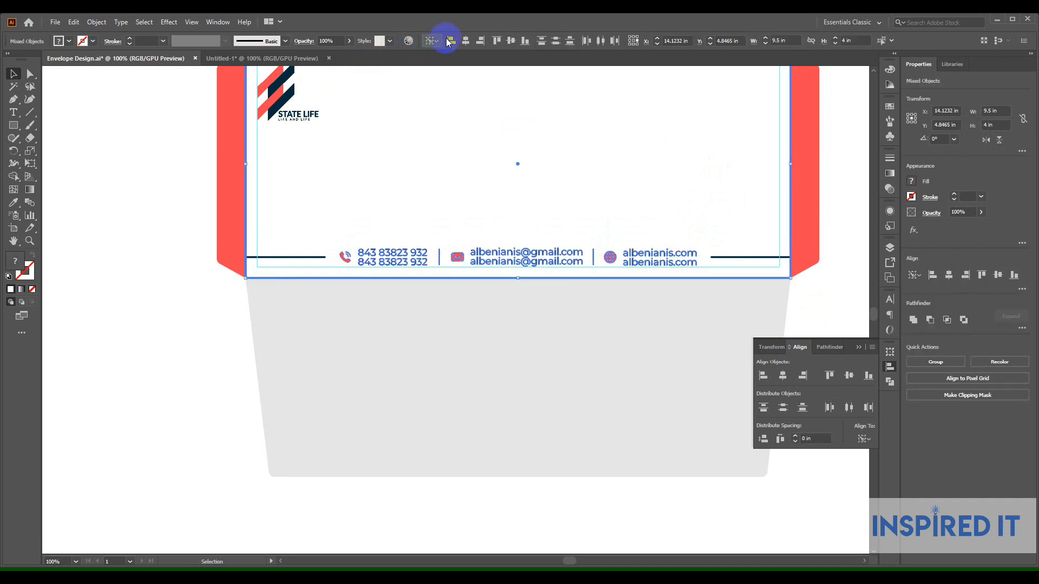
pyautogui.click(884, 299)
pyautogui.click(851, 281)
pyautogui.click(885, 302)
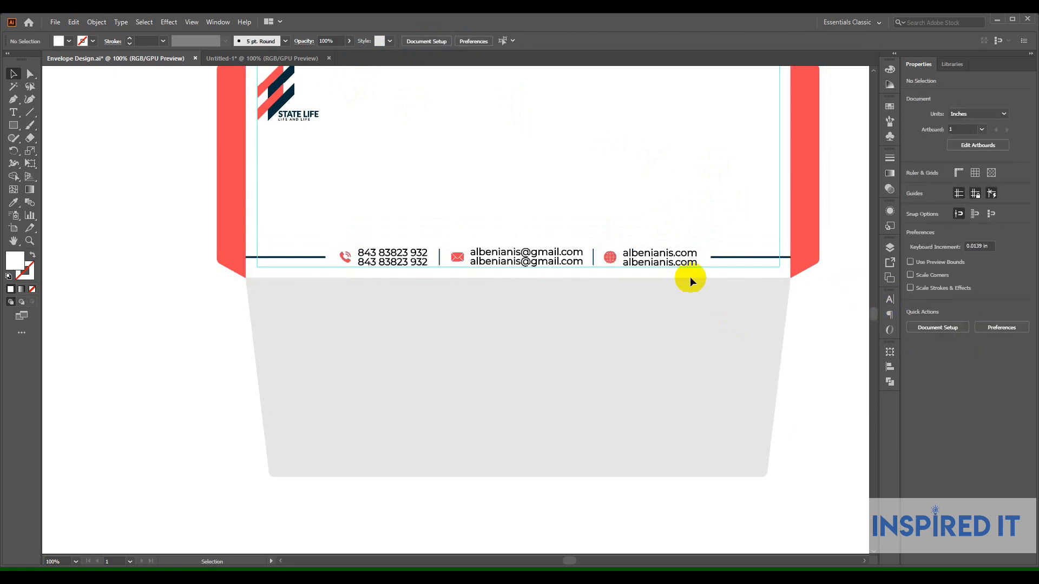
# Duplicate the State Life logo to the middle of the white panel and enlarge the copy to about 2.41 x 2.33 in.
pyautogui.moveTo(585, 258); pyautogui.dragTo(532, 311)
pyautogui.moveTo(668, 341); pyautogui.dragTo(677, 315)
pyautogui.scroll(-1, 787, 339)
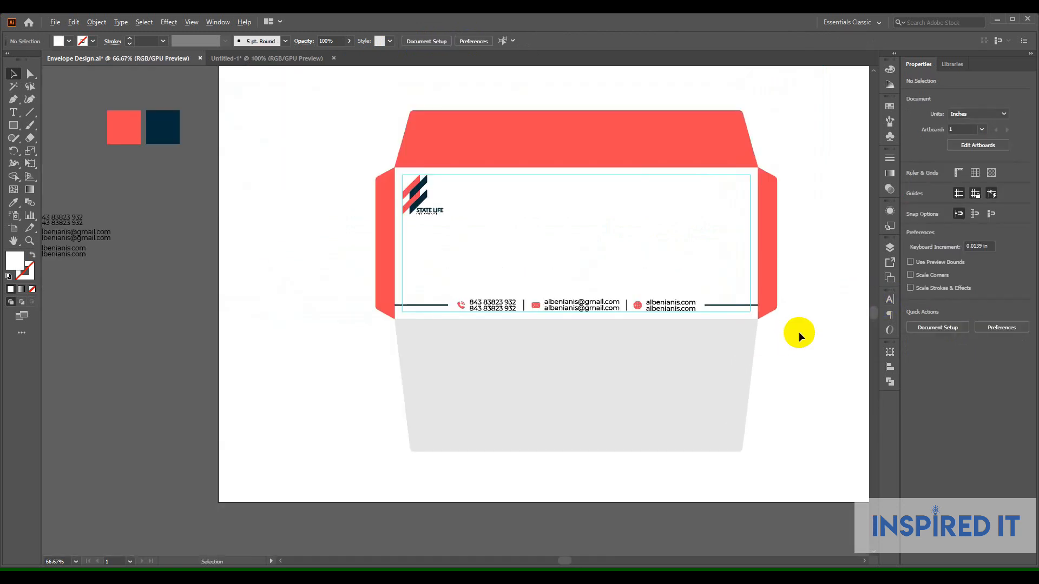
pyautogui.scroll(1, 389, 217)
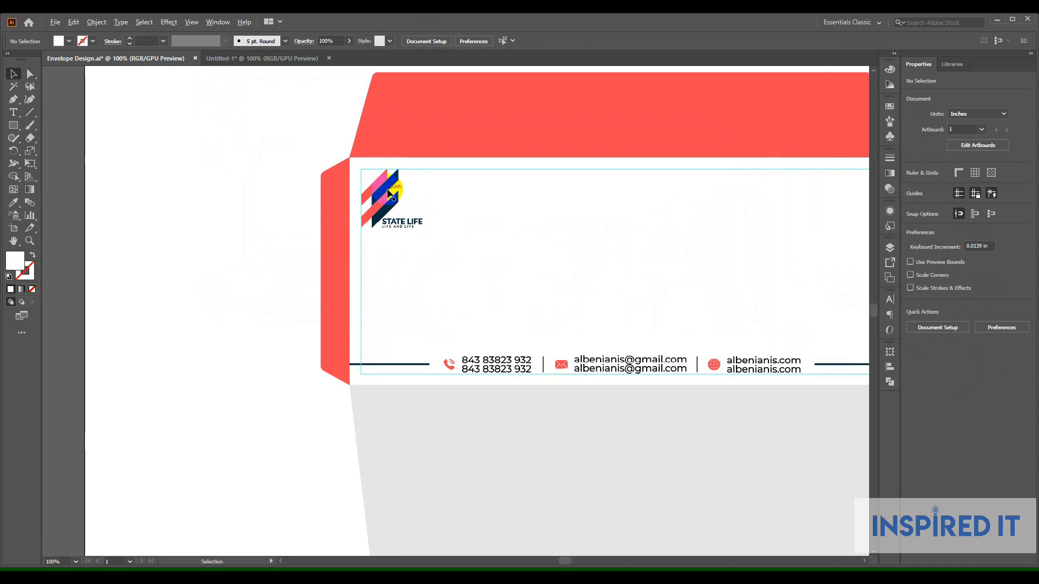
pyautogui.moveTo(390, 192); pyautogui.dragTo(668, 297)
pyautogui.scroll(-1, 628, 252)
pyautogui.hscroll(2, 649, 290)
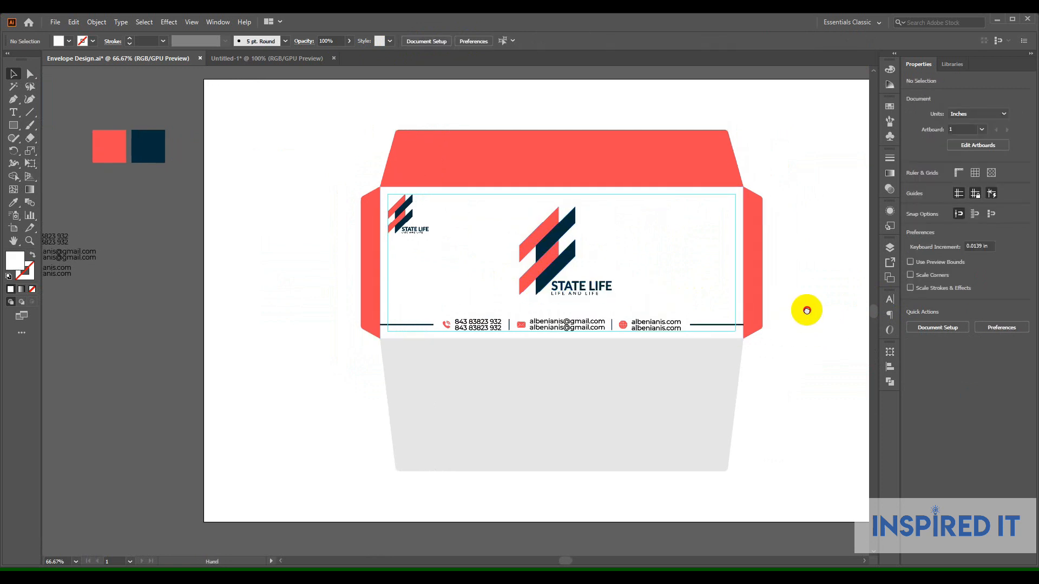
# Centre the large logo horizontally and vertically on the white envelope panel.
pyautogui.scroll(2, 570, 255)
pyautogui.moveTo(548, 204); pyautogui.dragTo(548, 206)
pyautogui.scroll(-2, 408, 204)
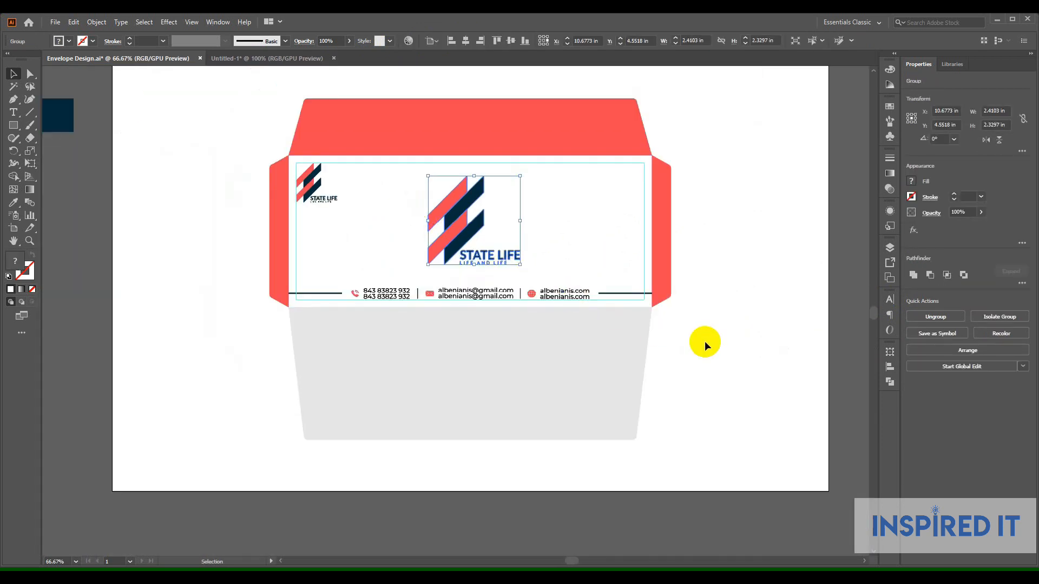
pyautogui.keyDown('shift'); pyautogui.click(580, 212); pyautogui.keyUp('shift')
pyautogui.click(580, 206)
pyautogui.click(465, 42)
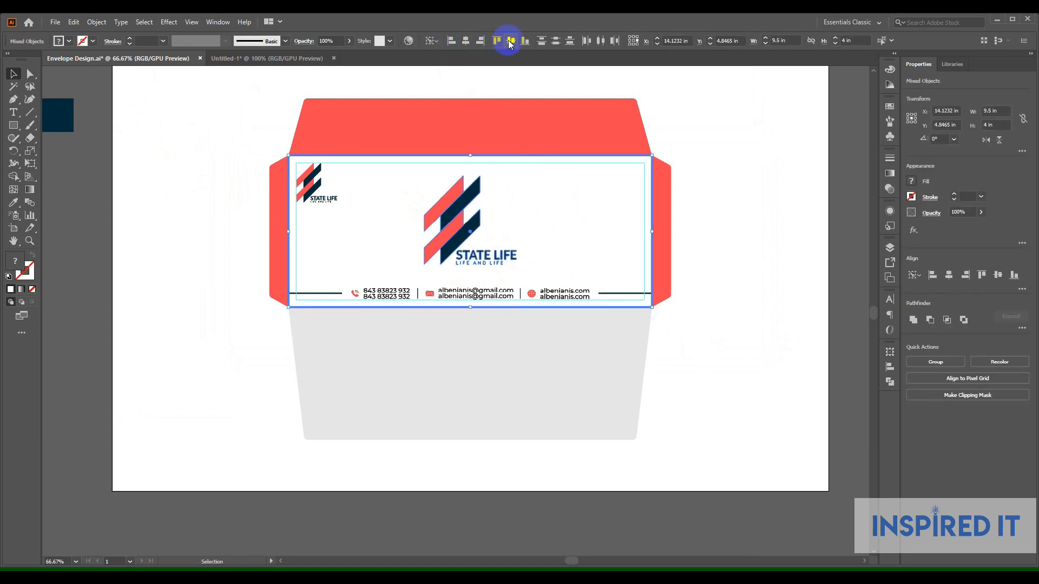
pyautogui.click(511, 42)
pyautogui.click(765, 232)
pyautogui.scroll(2, 483, 232)
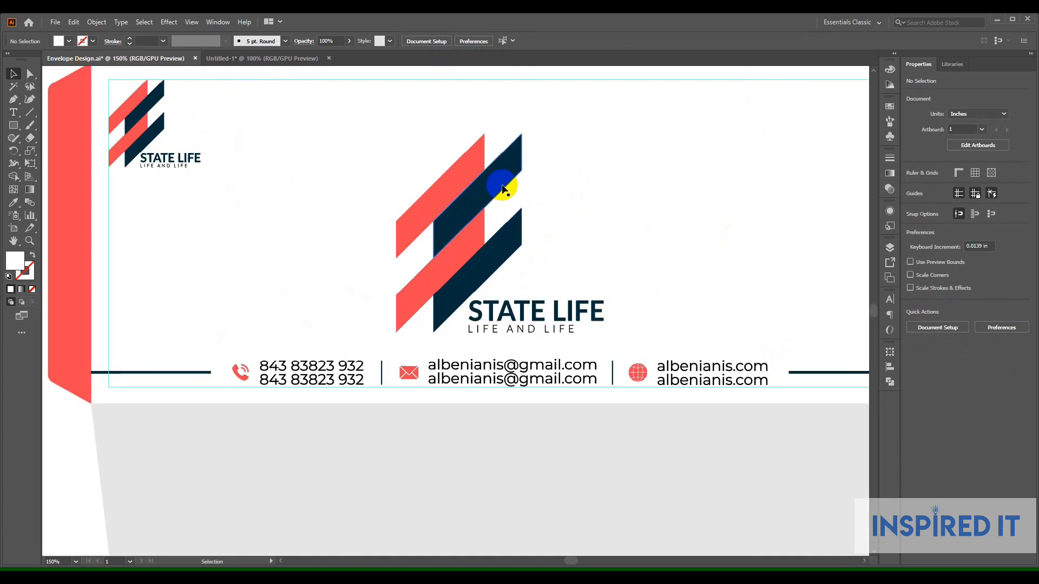
pyautogui.click(502, 188)
pyautogui.scroll(-1, 502, 187)
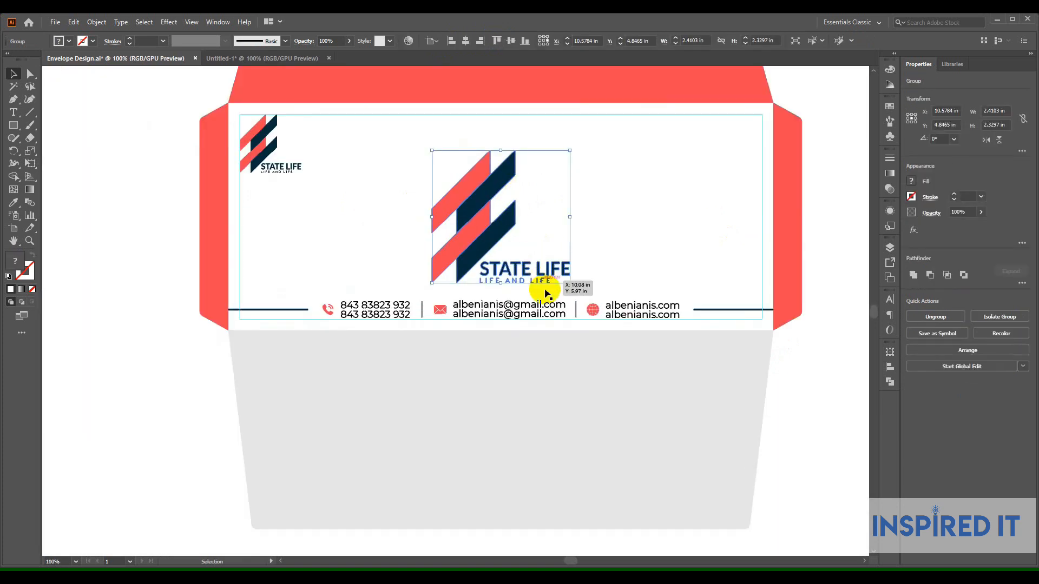
pyautogui.scroll(1, 586, 310)
pyautogui.hscroll(1, 586, 310)
pyautogui.click(838, 329)
pyautogui.hscroll(1, 786, 306)
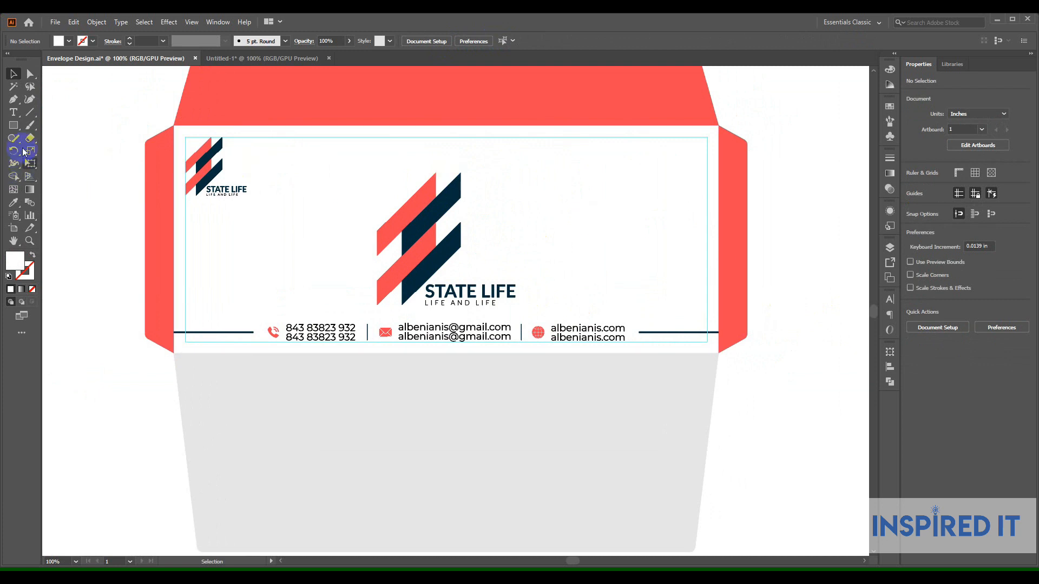
# Draw a rectangle about 9.1 x 3.28 in from the margin guide down to the contact row and fill it with the flap's sampled red.
pyautogui.click(20, 129)
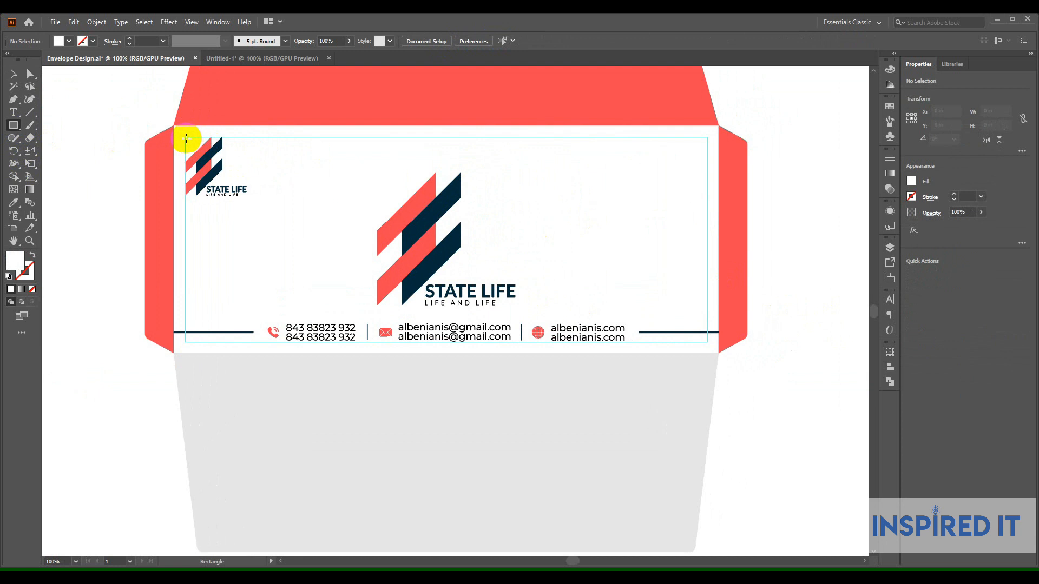
pyautogui.moveTo(185, 136); pyautogui.dragTo(706, 324)
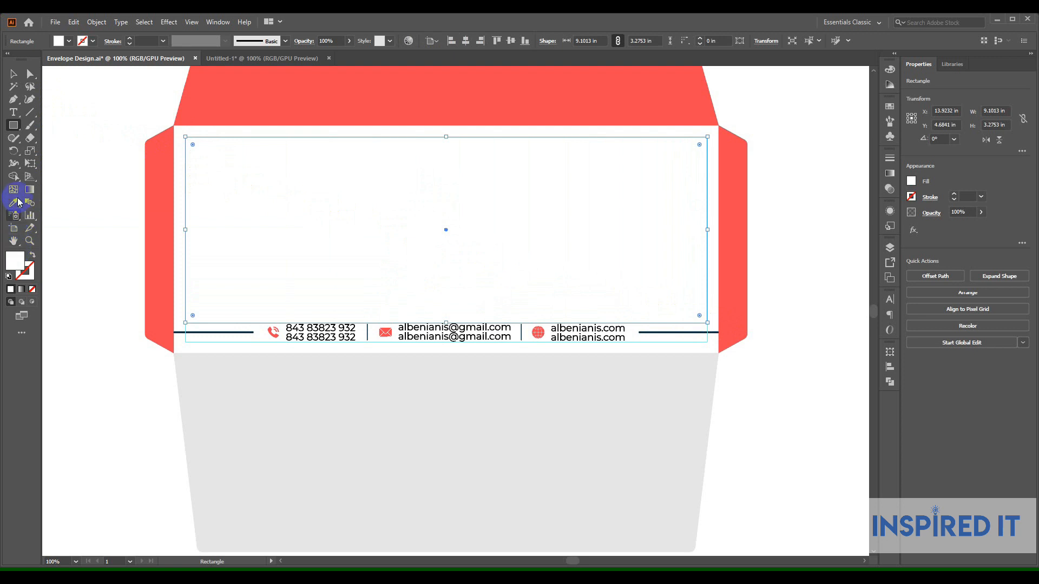
pyautogui.click(15, 202)
pyautogui.click(203, 109)
pyautogui.click(14, 74)
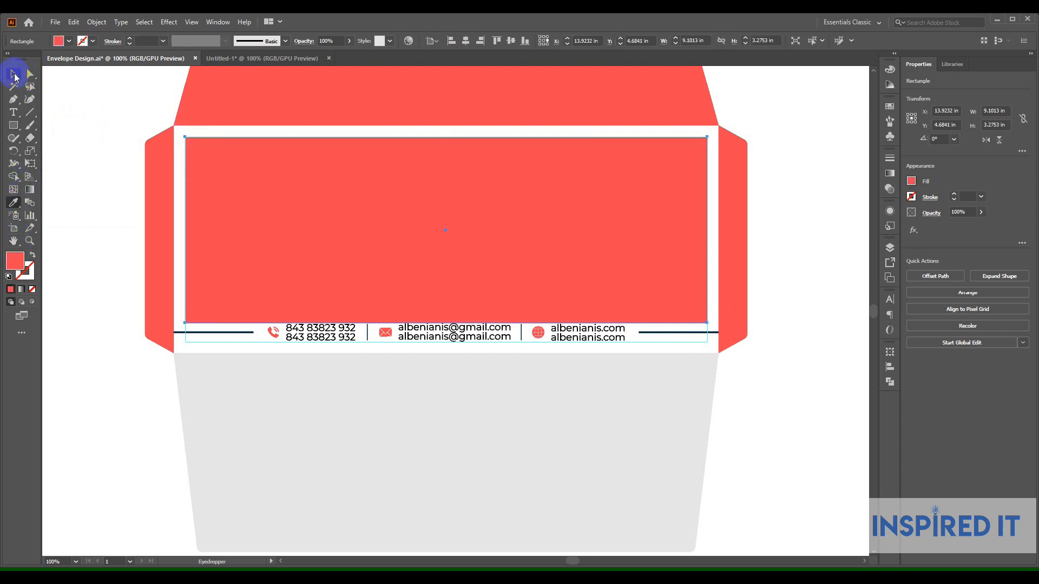
# Send the red rectangle backward so it sits behind both State Life logos.
pyautogui.press('a')
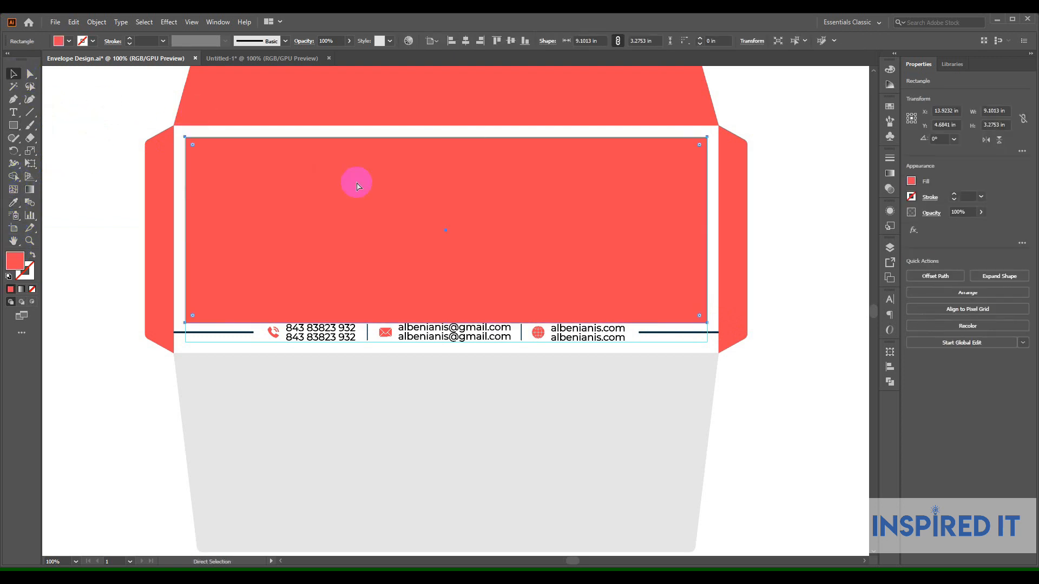
pyautogui.hotkey('ctrl', '[')
pyautogui.press('v')
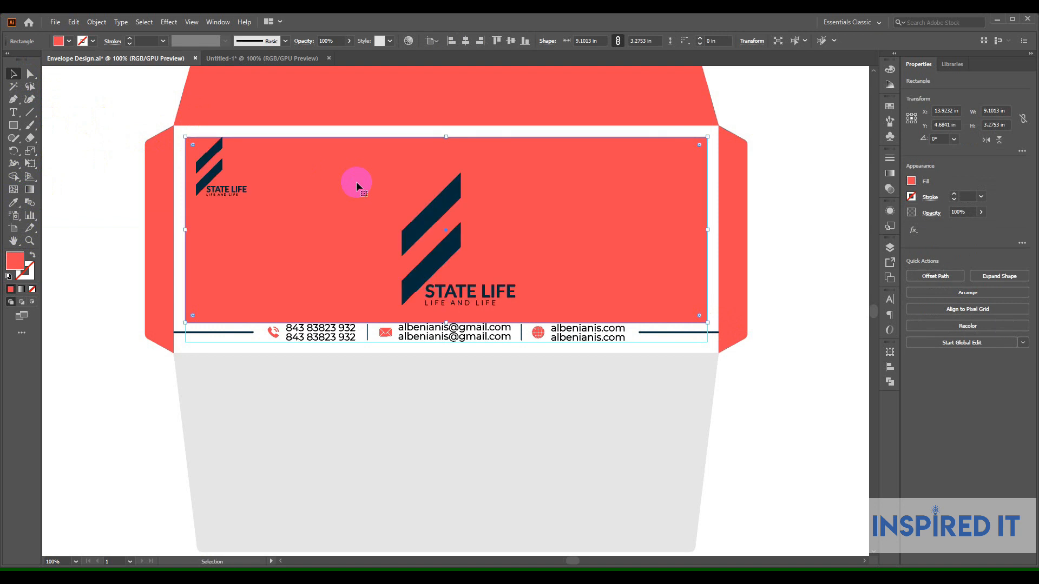
pyautogui.click(821, 290)
# Centre the large logo vertically against the red rectangle, and delete the rectangle.
pyautogui.click(433, 214)
pyautogui.keyDown('shift'); pyautogui.click(577, 237); pyautogui.keyUp('shift')
pyautogui.click(572, 211)
pyautogui.click(511, 41)
pyautogui.click(661, 241)
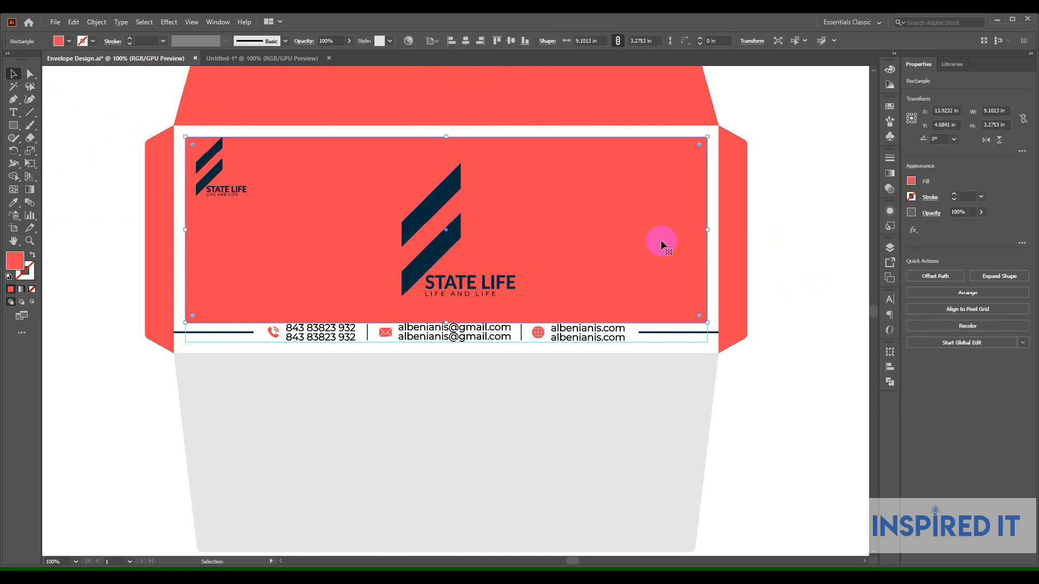
pyautogui.press('Delete')
# Lower the opacity of the large central logo so it serves as a faint watermark.
pyautogui.click(454, 200)
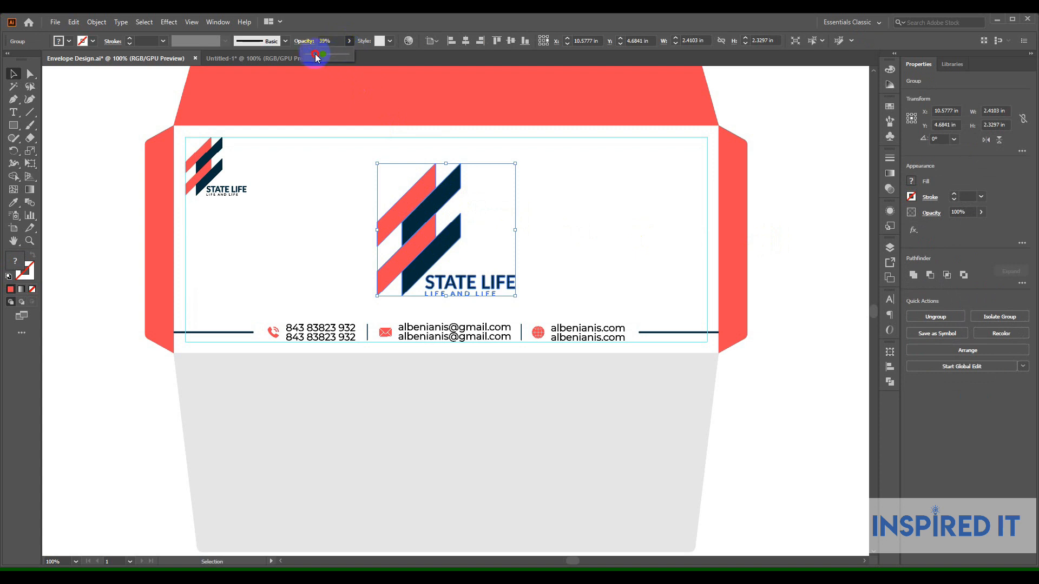
pyautogui.moveTo(310, 58); pyautogui.dragTo(311, 57)
pyautogui.click(101, 99)
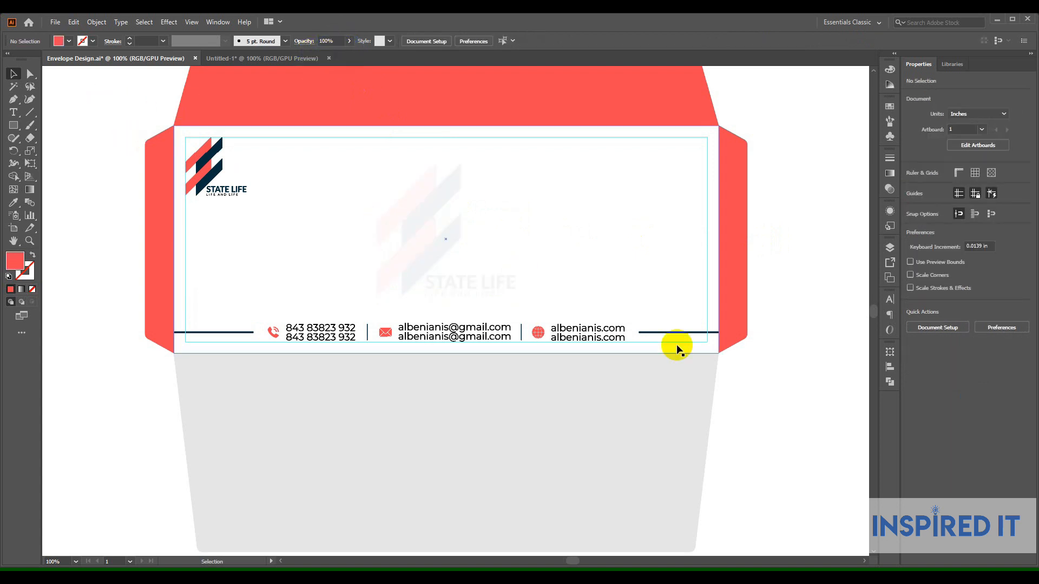
pyautogui.scroll(-1, 758, 354)
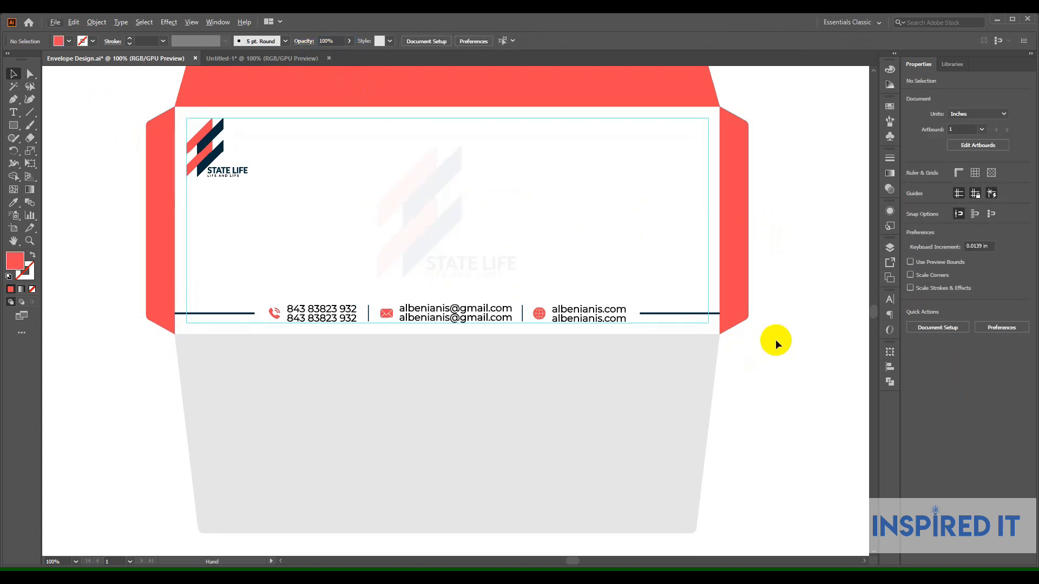
pyautogui.keyDown('alt'); pyautogui.scroll(-1, 771, 342); pyautogui.keyUp('alt')
pyautogui.moveTo(766, 345); pyautogui.dragTo(723, 351)
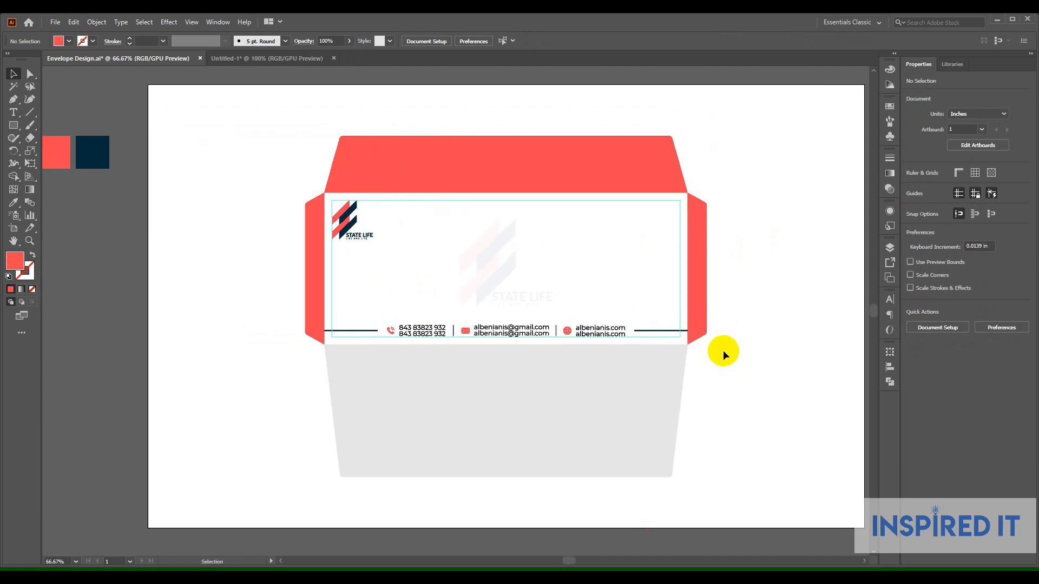
# Fill the envelope's large lower flap with the navy sampled from the dark colour swatch.
pyautogui.click(631, 378)
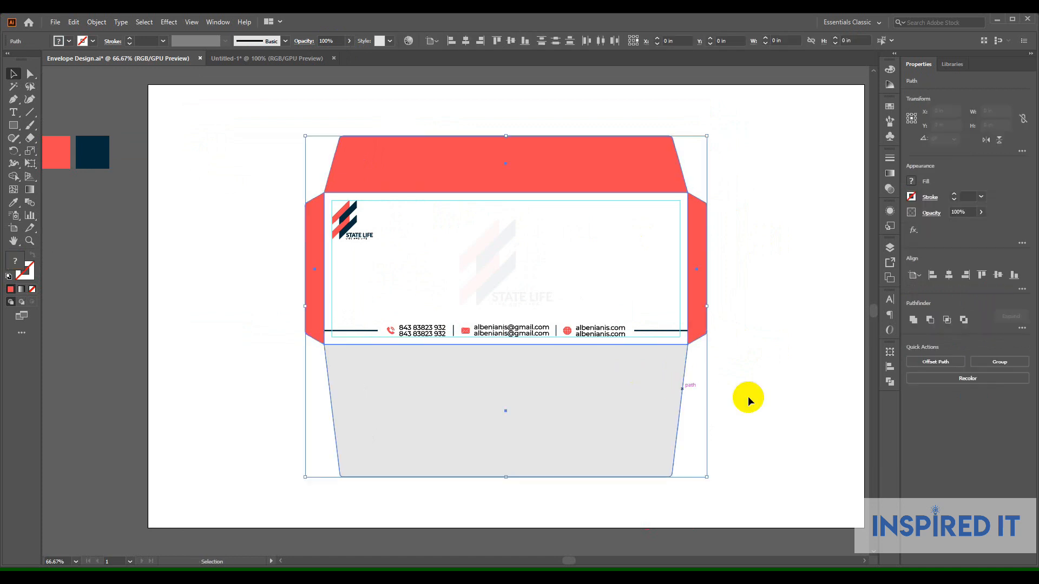
pyautogui.click(13, 202)
pyautogui.click(78, 160)
pyautogui.click(7, 70)
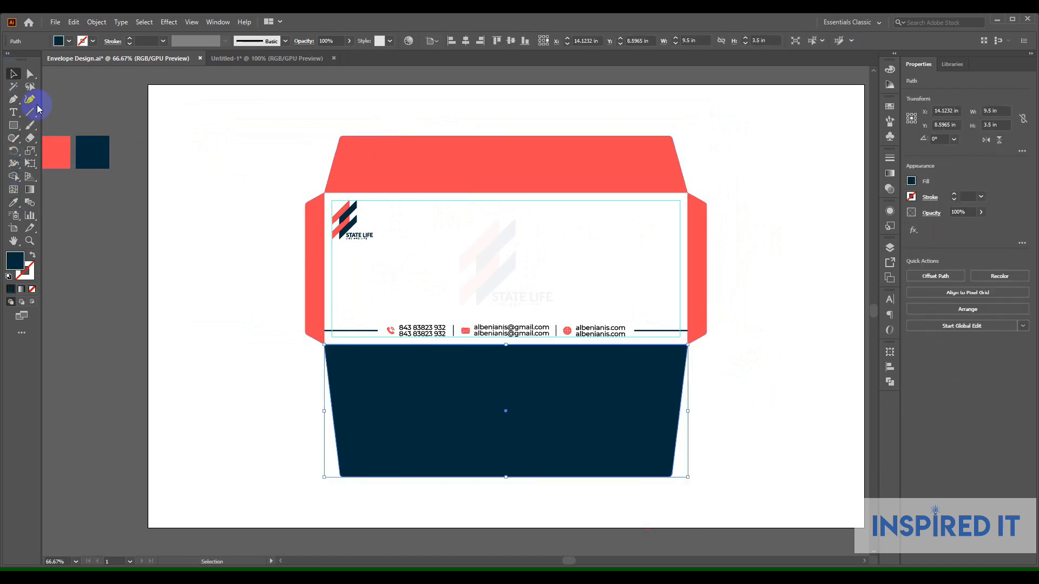
pyautogui.click(159, 320)
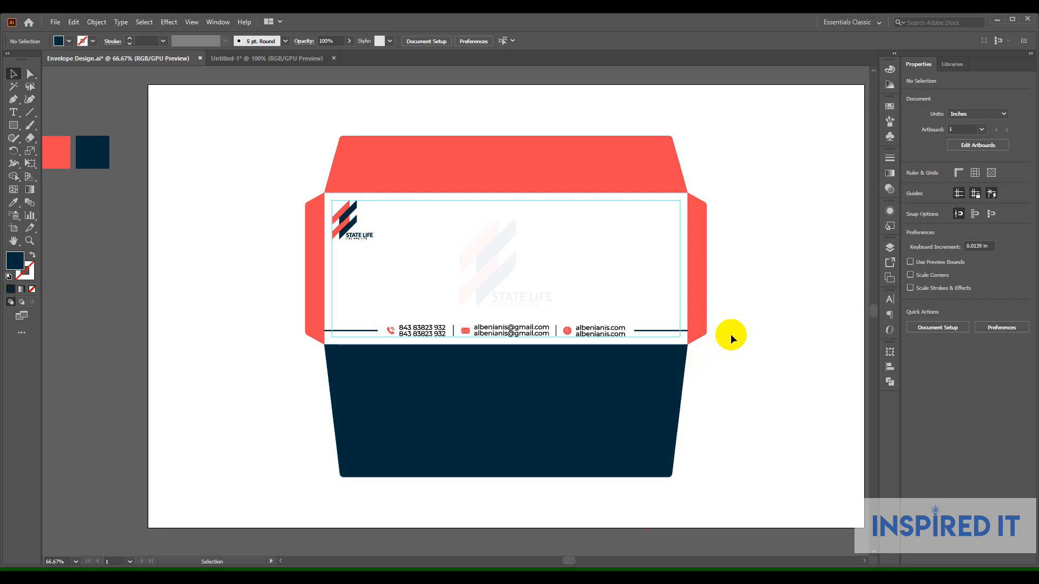
# Recolour the large lower flap white by sampling the envelope's front panel.
pyautogui.click(586, 364)
pyautogui.click(14, 202)
pyautogui.click(361, 271)
pyautogui.click(49, 141)
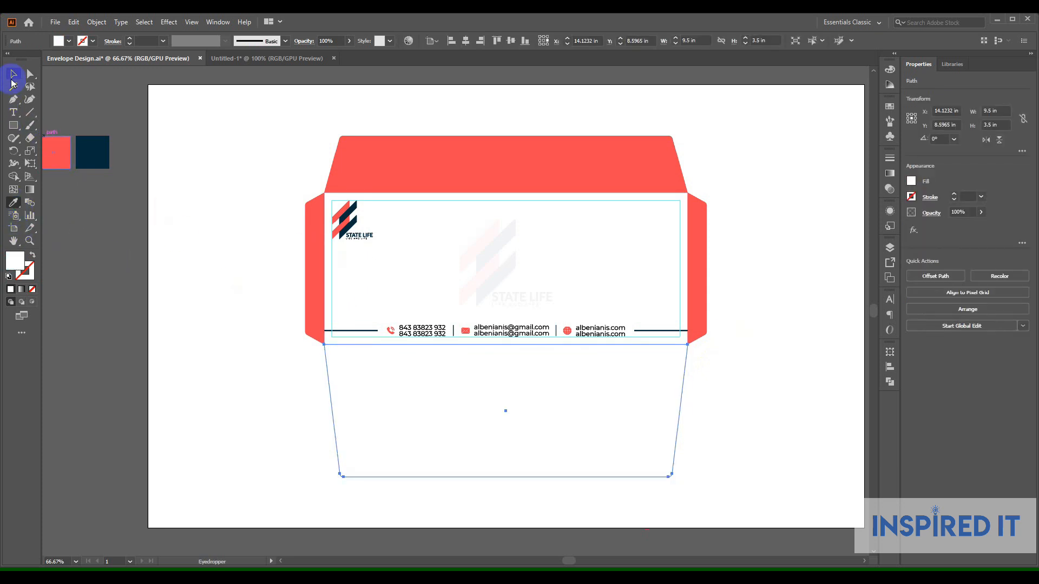
pyautogui.click(13, 78)
pyautogui.click(237, 271)
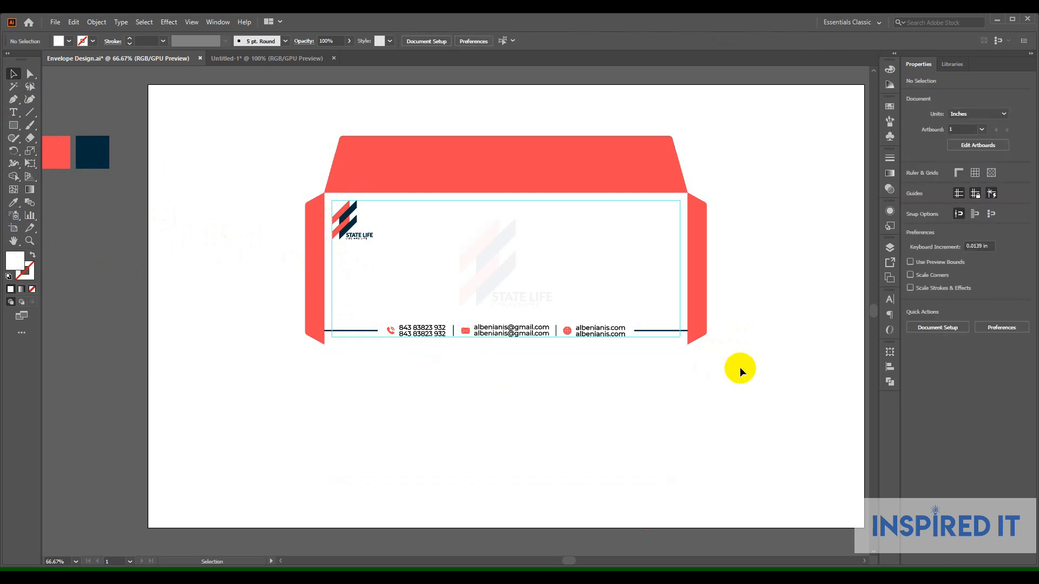
pyautogui.click(606, 395)
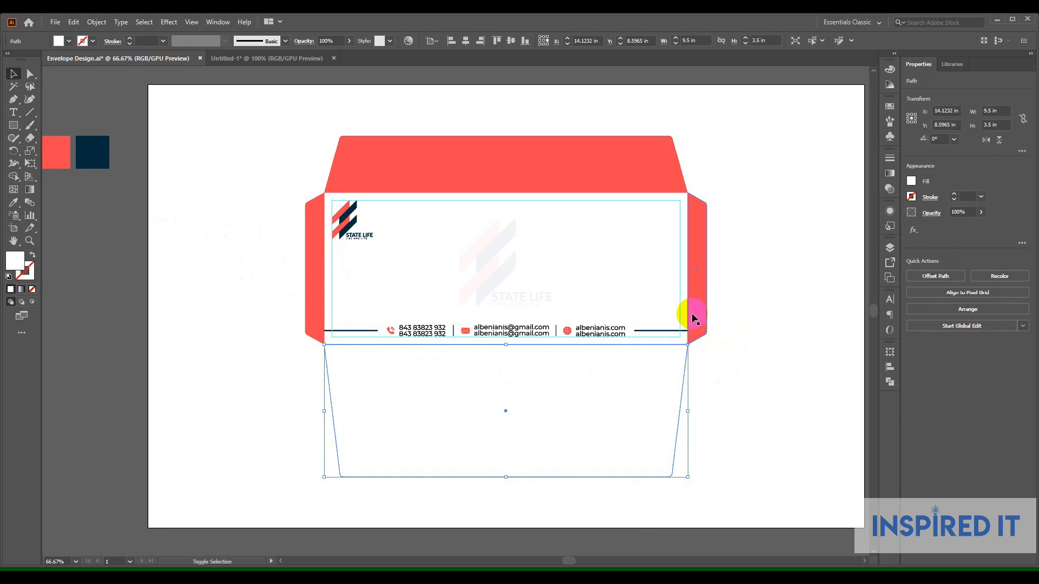
pyautogui.keyDown('shift'); pyautogui.click(695, 312); pyautogui.keyUp('shift')
pyautogui.keyDown('shift'); pyautogui.click(311, 262); pyautogui.keyUp('shift')
pyautogui.keyDown('shift'); pyautogui.click(492, 174); pyautogui.keyUp('shift')
pyautogui.click(761, 258)
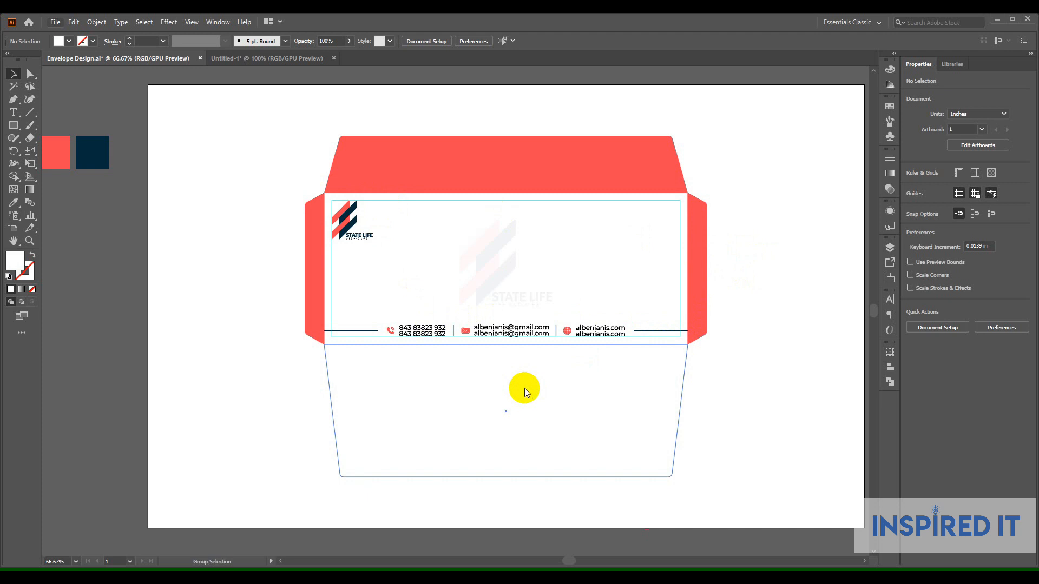
# Save a copy of the envelope to the Desktop as "Envelope Design copy" in Adobe Illustrator (AI) format.
pyautogui.hotkey('ctrl', 'alt', 's')
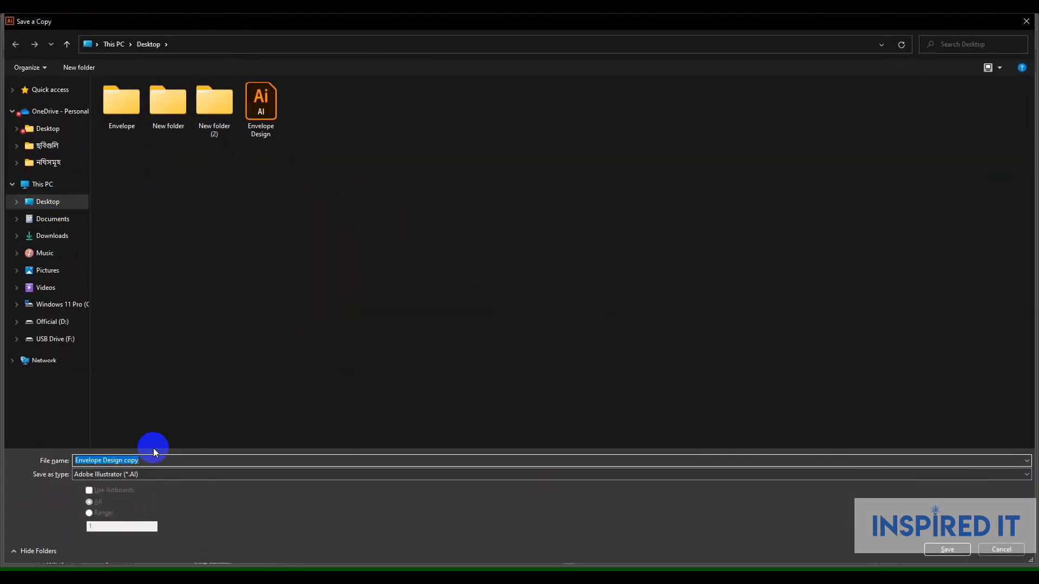
pyautogui.click(933, 551)
pyautogui.click(567, 444)
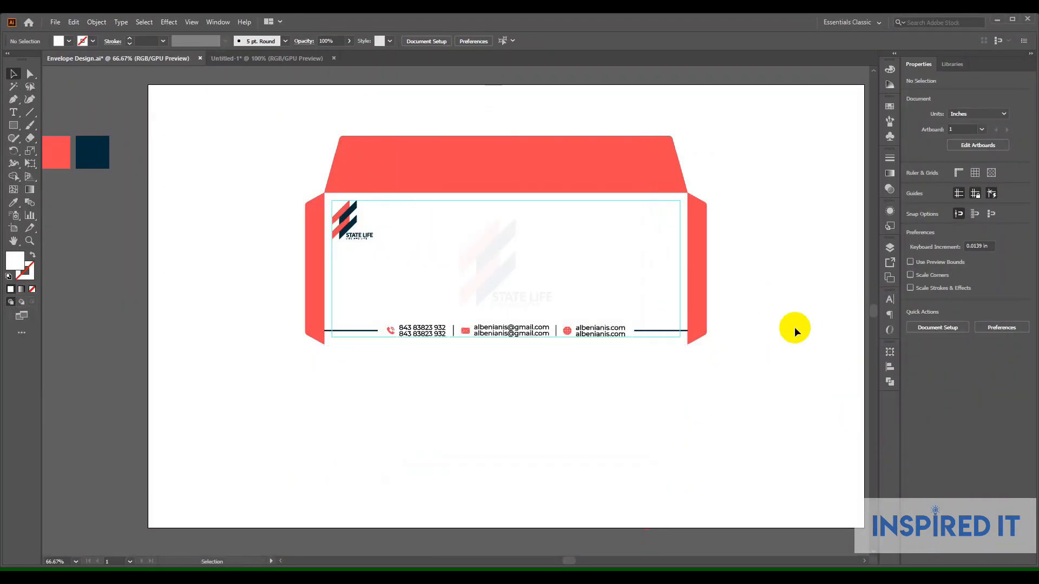